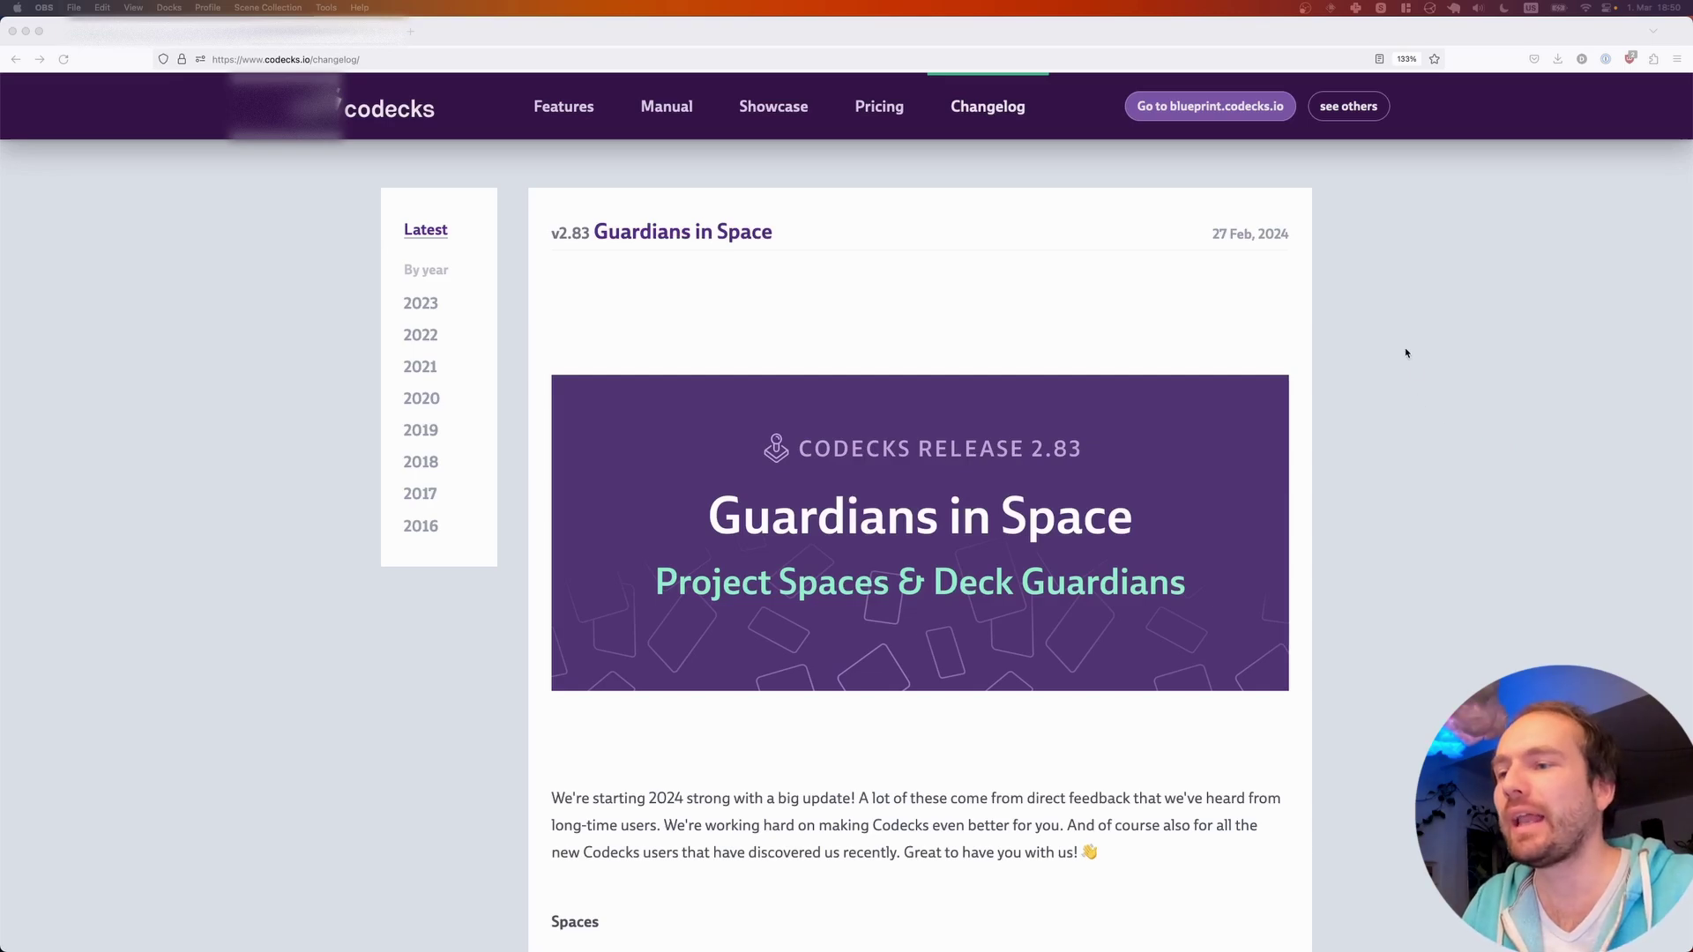
- Scroll the v2.83 changelog to the Spaces screenshot, then go to the project's Decks page
scroll(1407, 352, "down", 1)
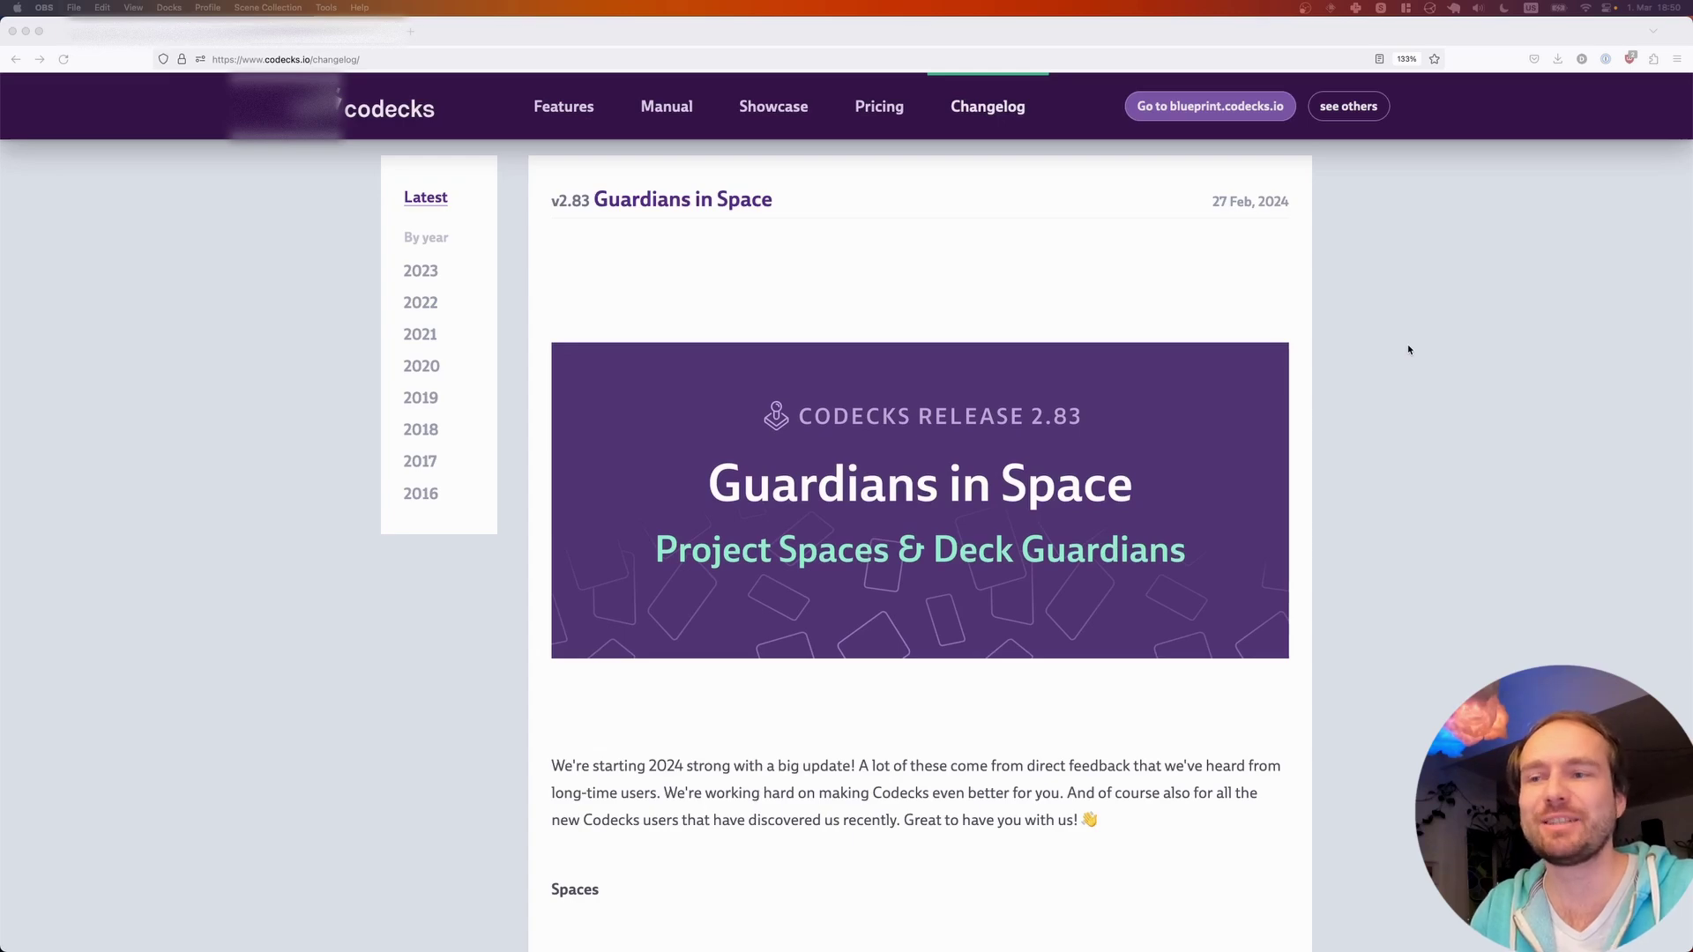
scroll(1408, 350, "down", 2)
scroll(1408, 350, "down", 10)
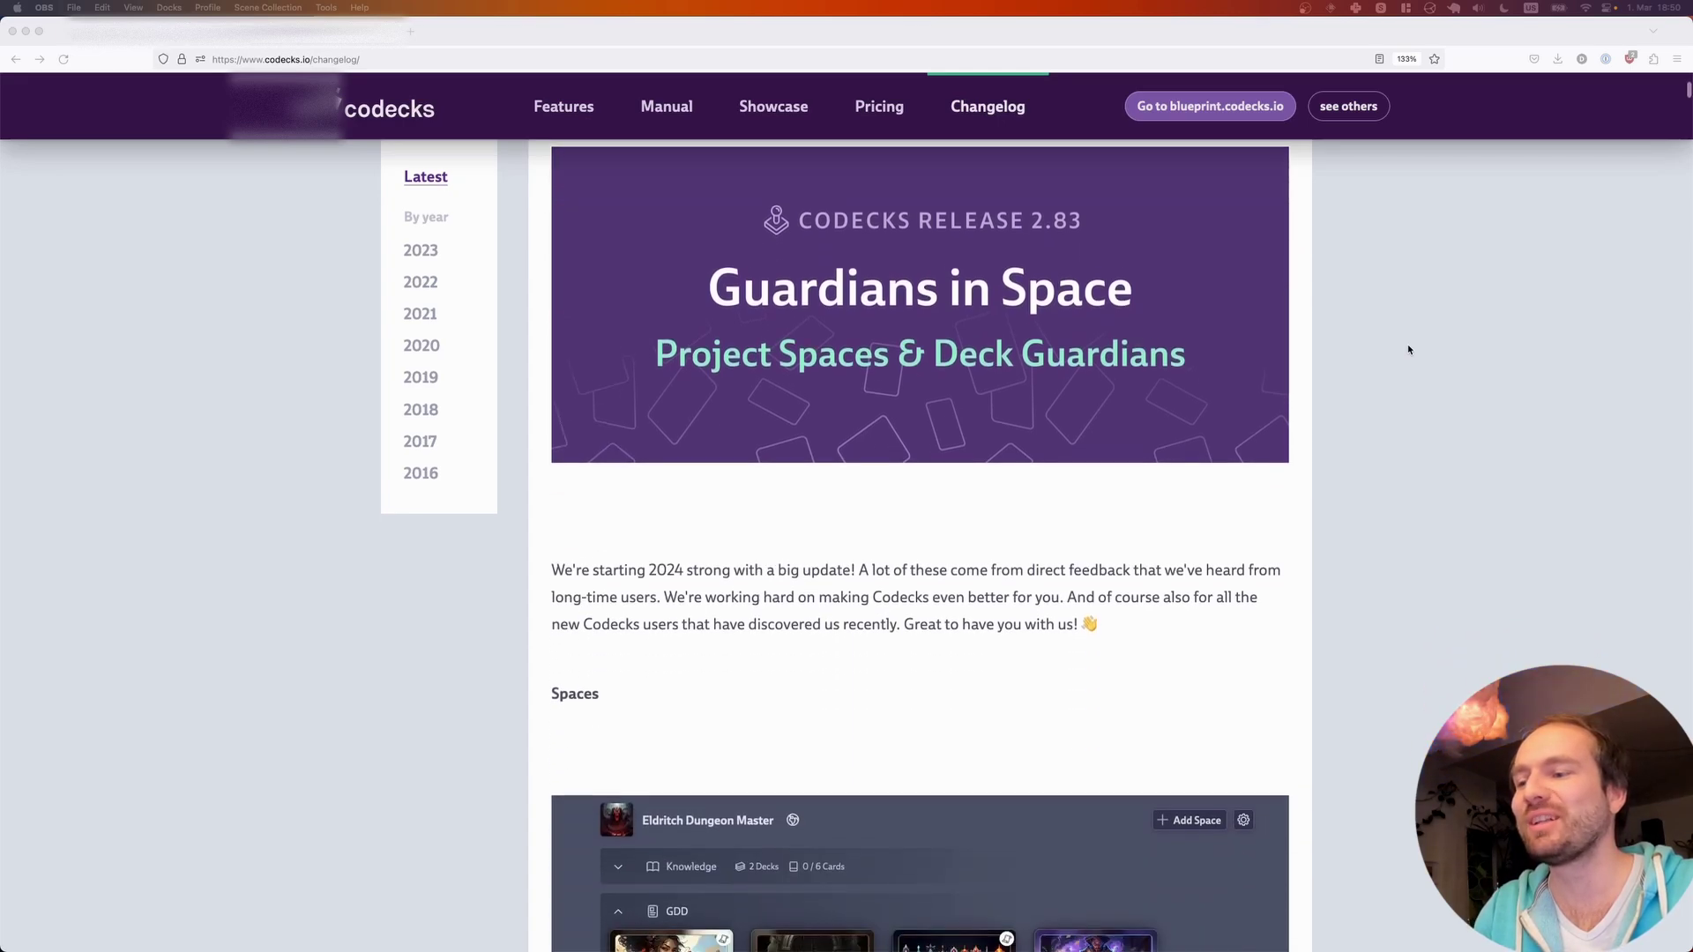
scroll(1408, 350, "down", 2)
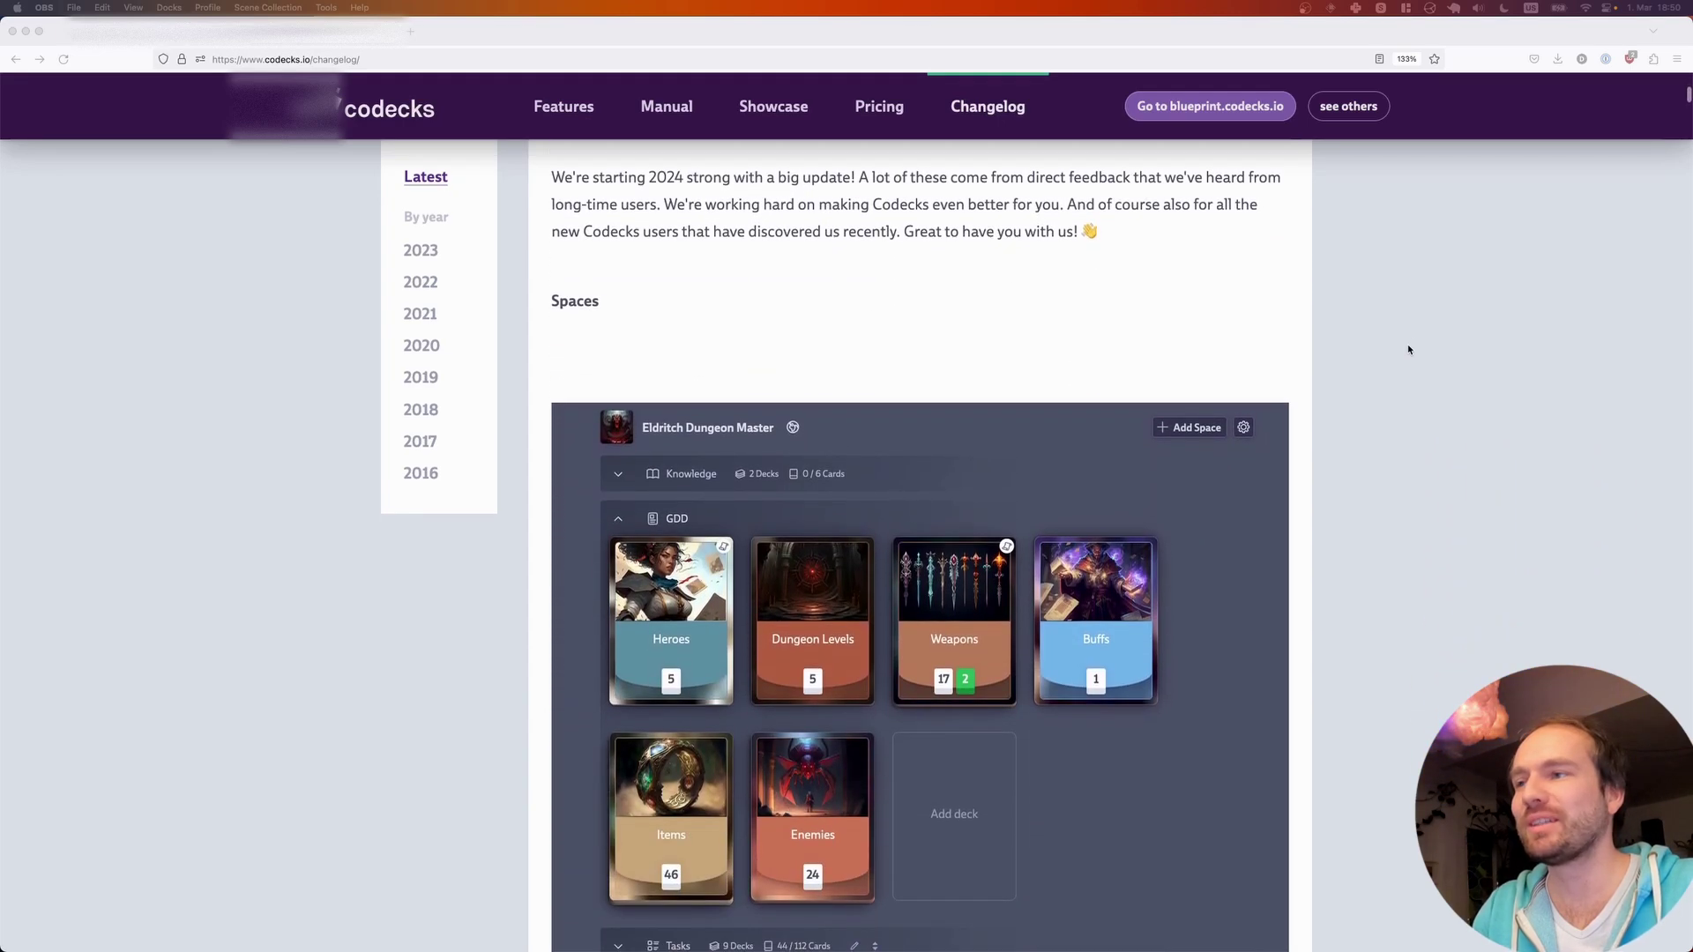
scroll(1408, 350, "down", 1)
scroll(1408, 350, "down", 2)
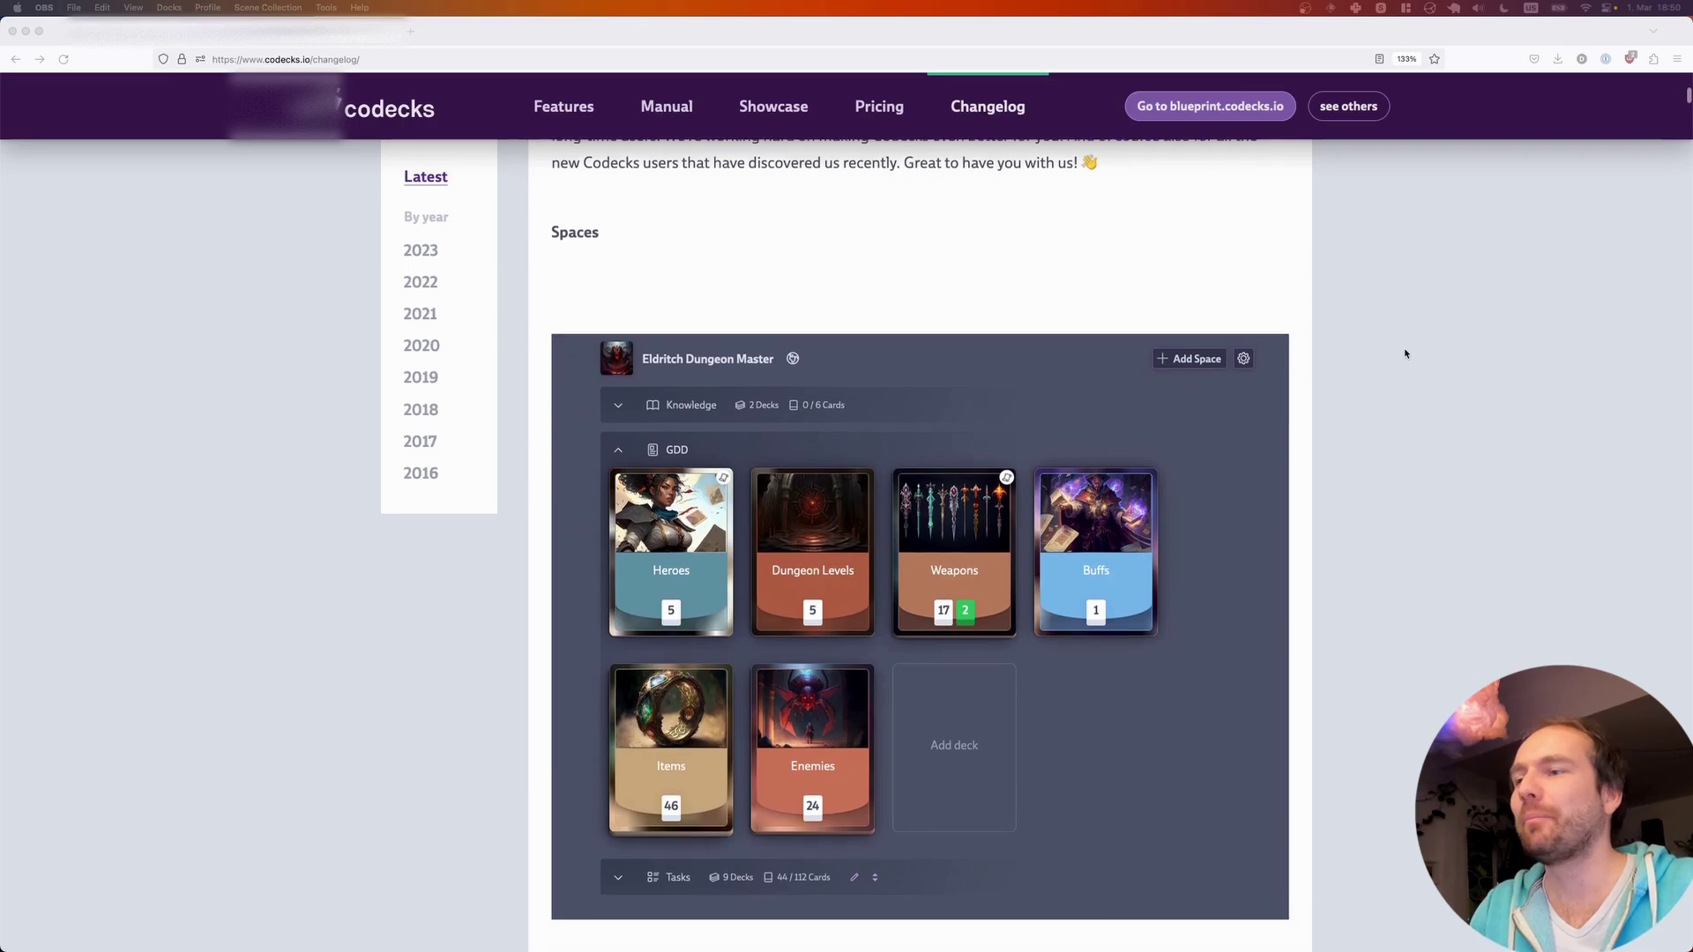
left_click(176, 32)
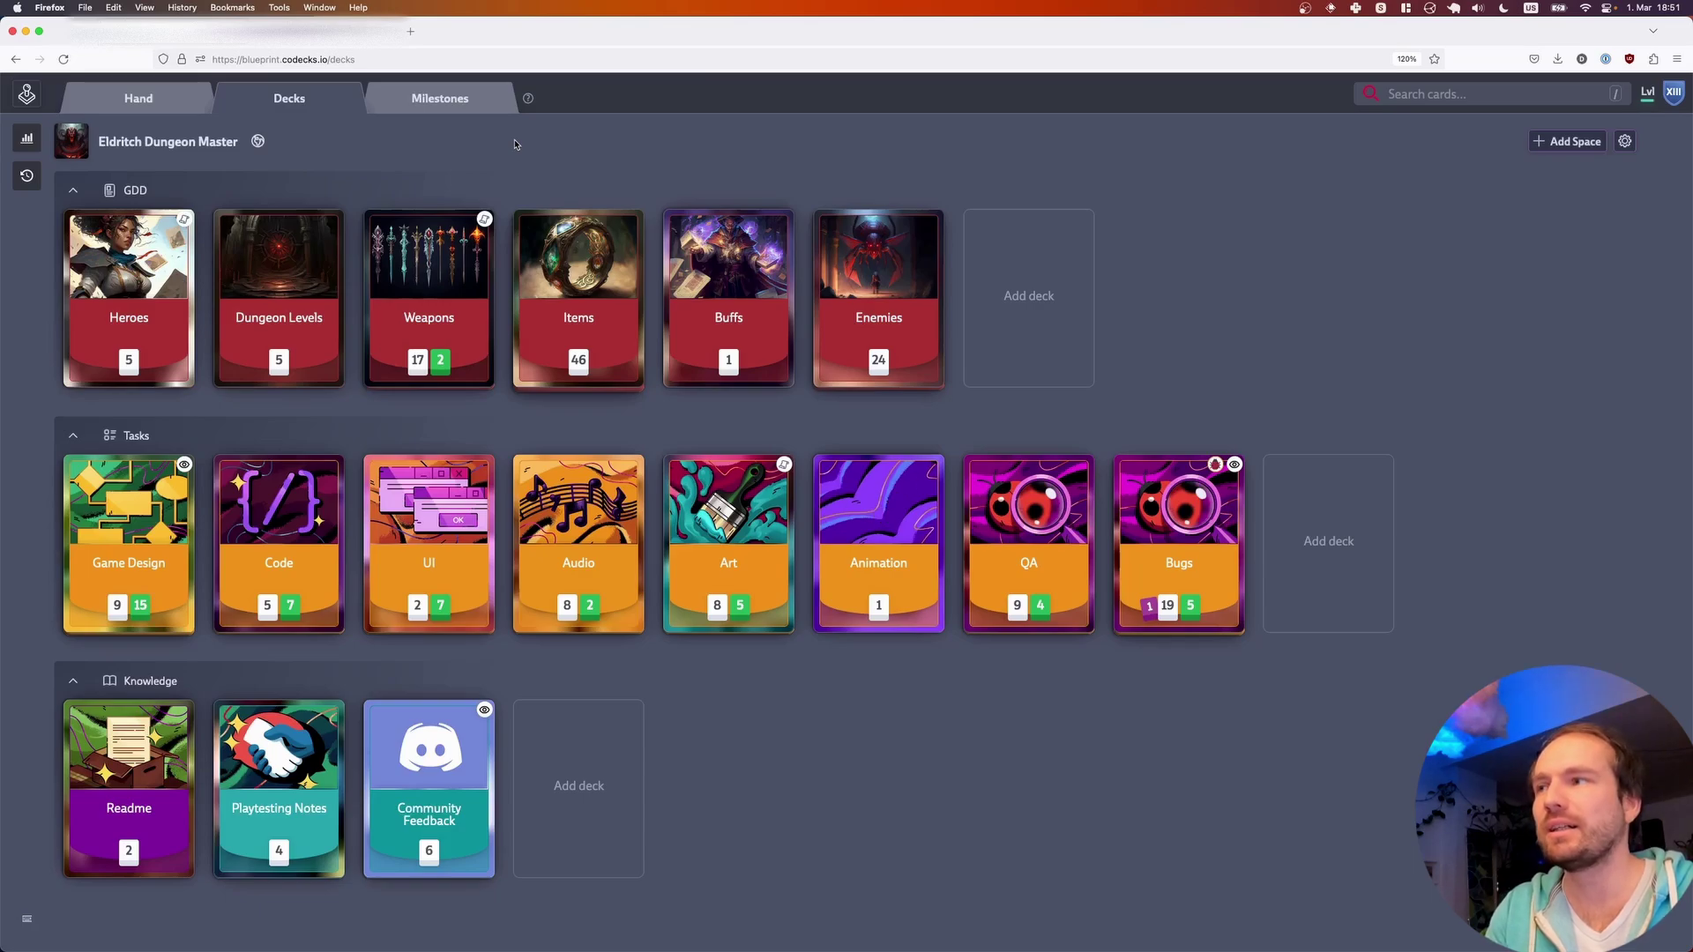
- Drag the Weapons deck between Heroes and Dungeon Levels in the GDD space
left_click_drag(432, 264, 344, 282)
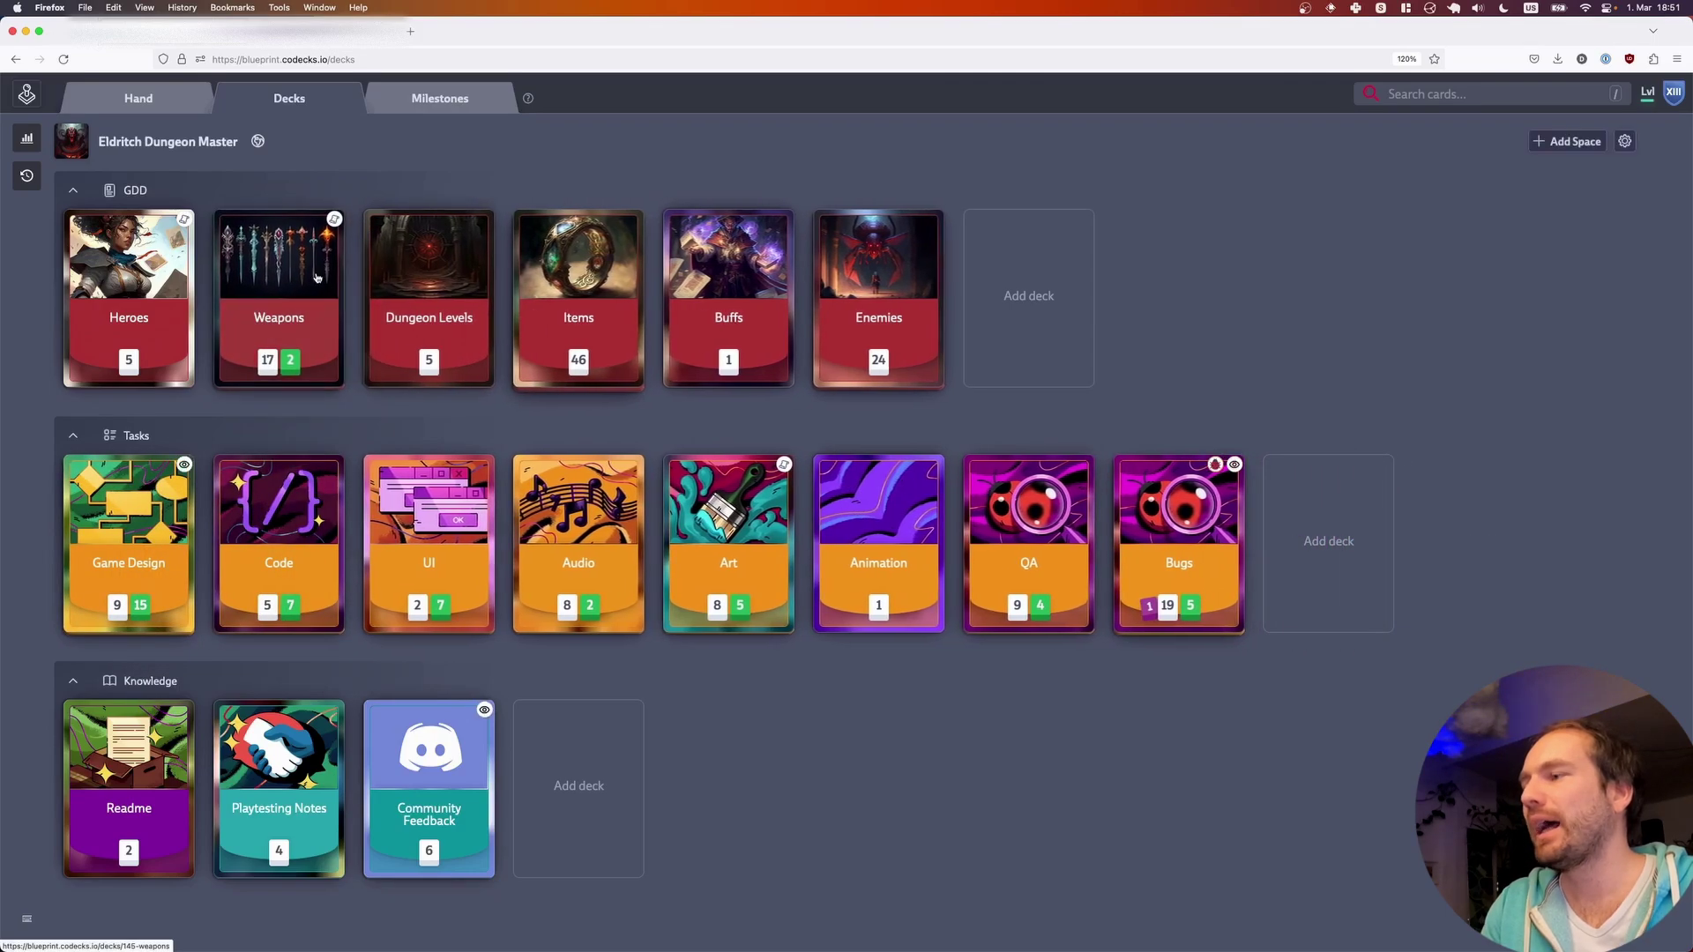
- Collapse GDD and Knowledge, move the Code deck to the first Tasks slot, then re-expand GDD
left_click(415, 193)
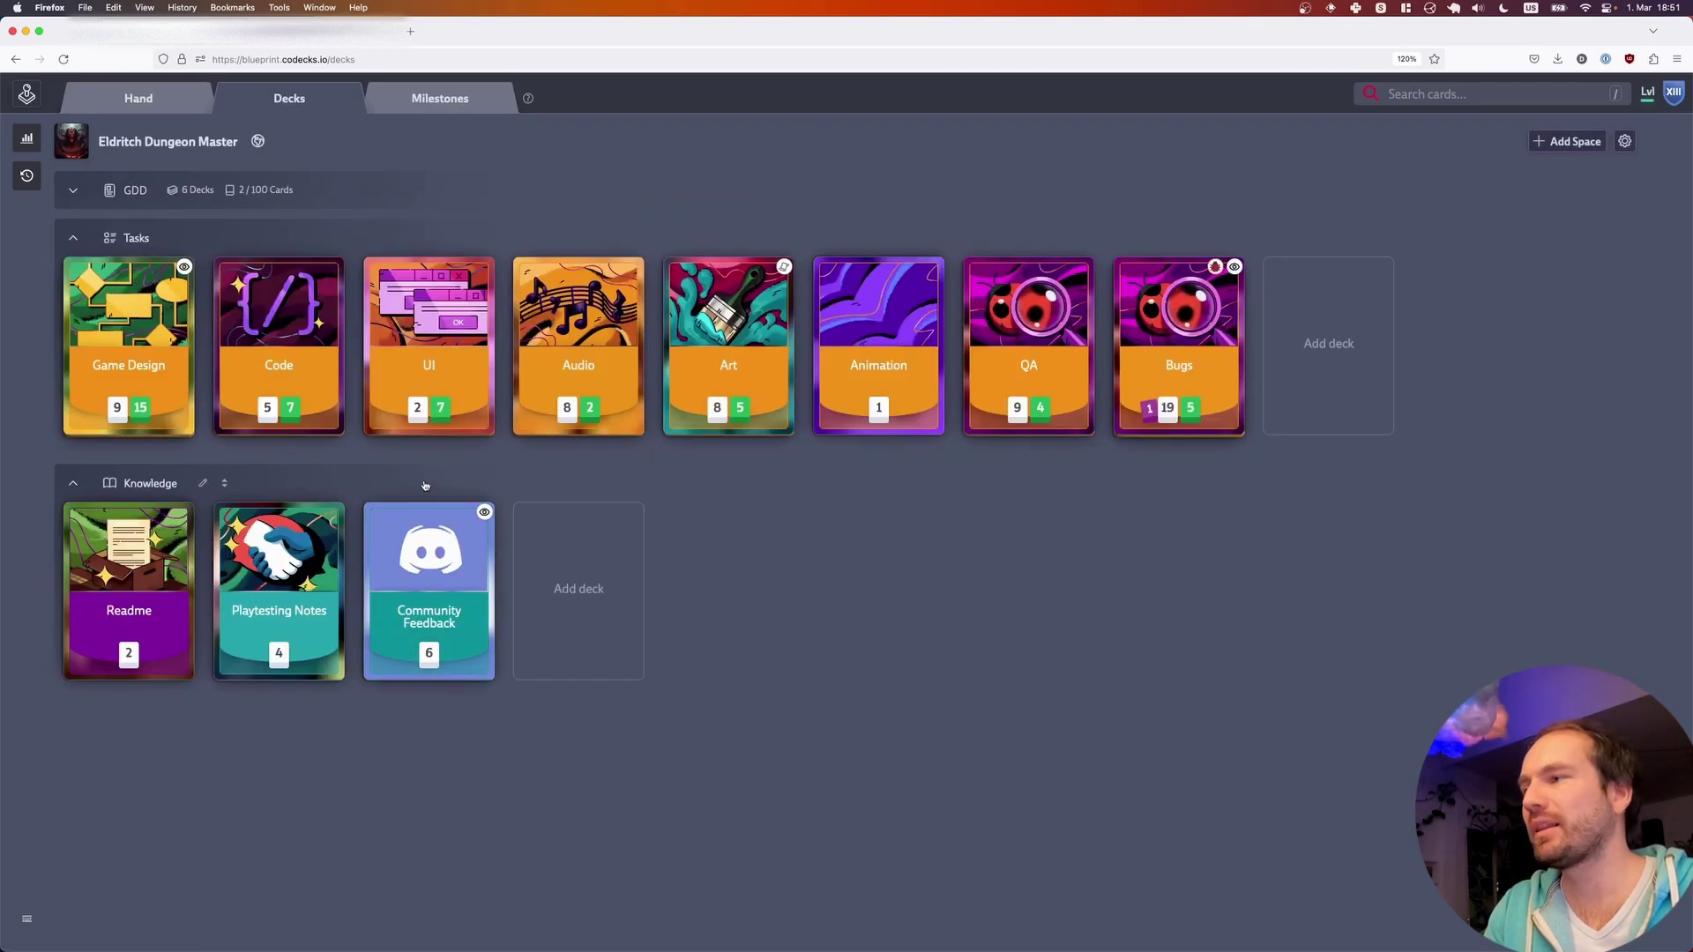
left_click(423, 484)
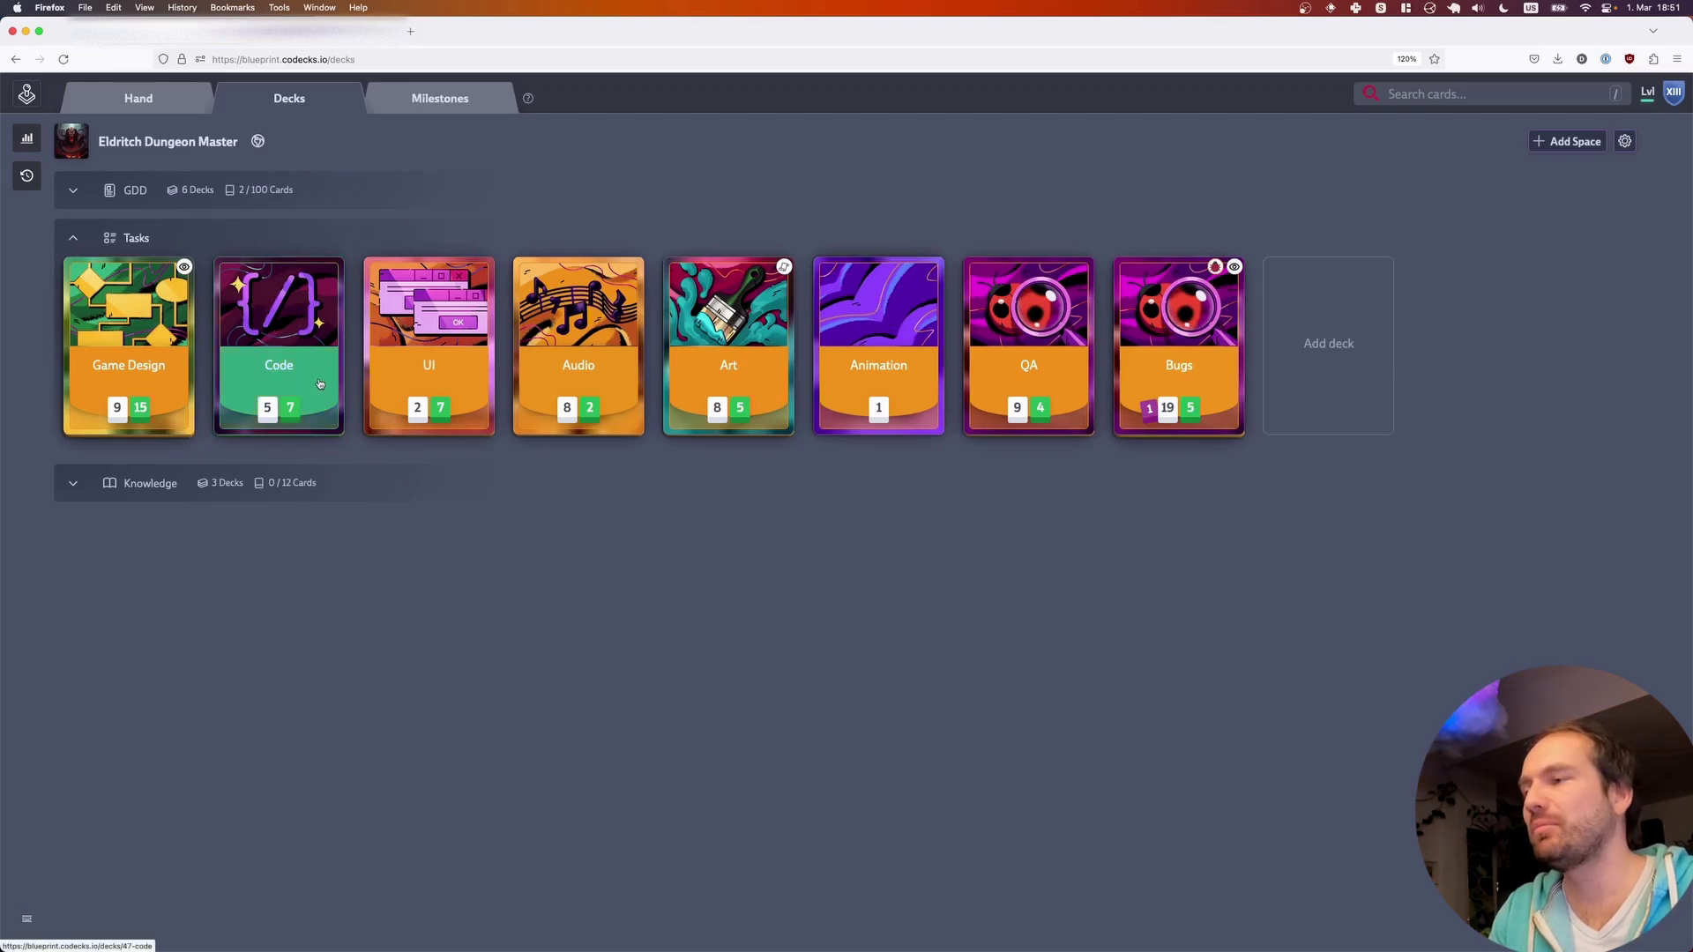
left_click_drag(320, 383, 220, 373)
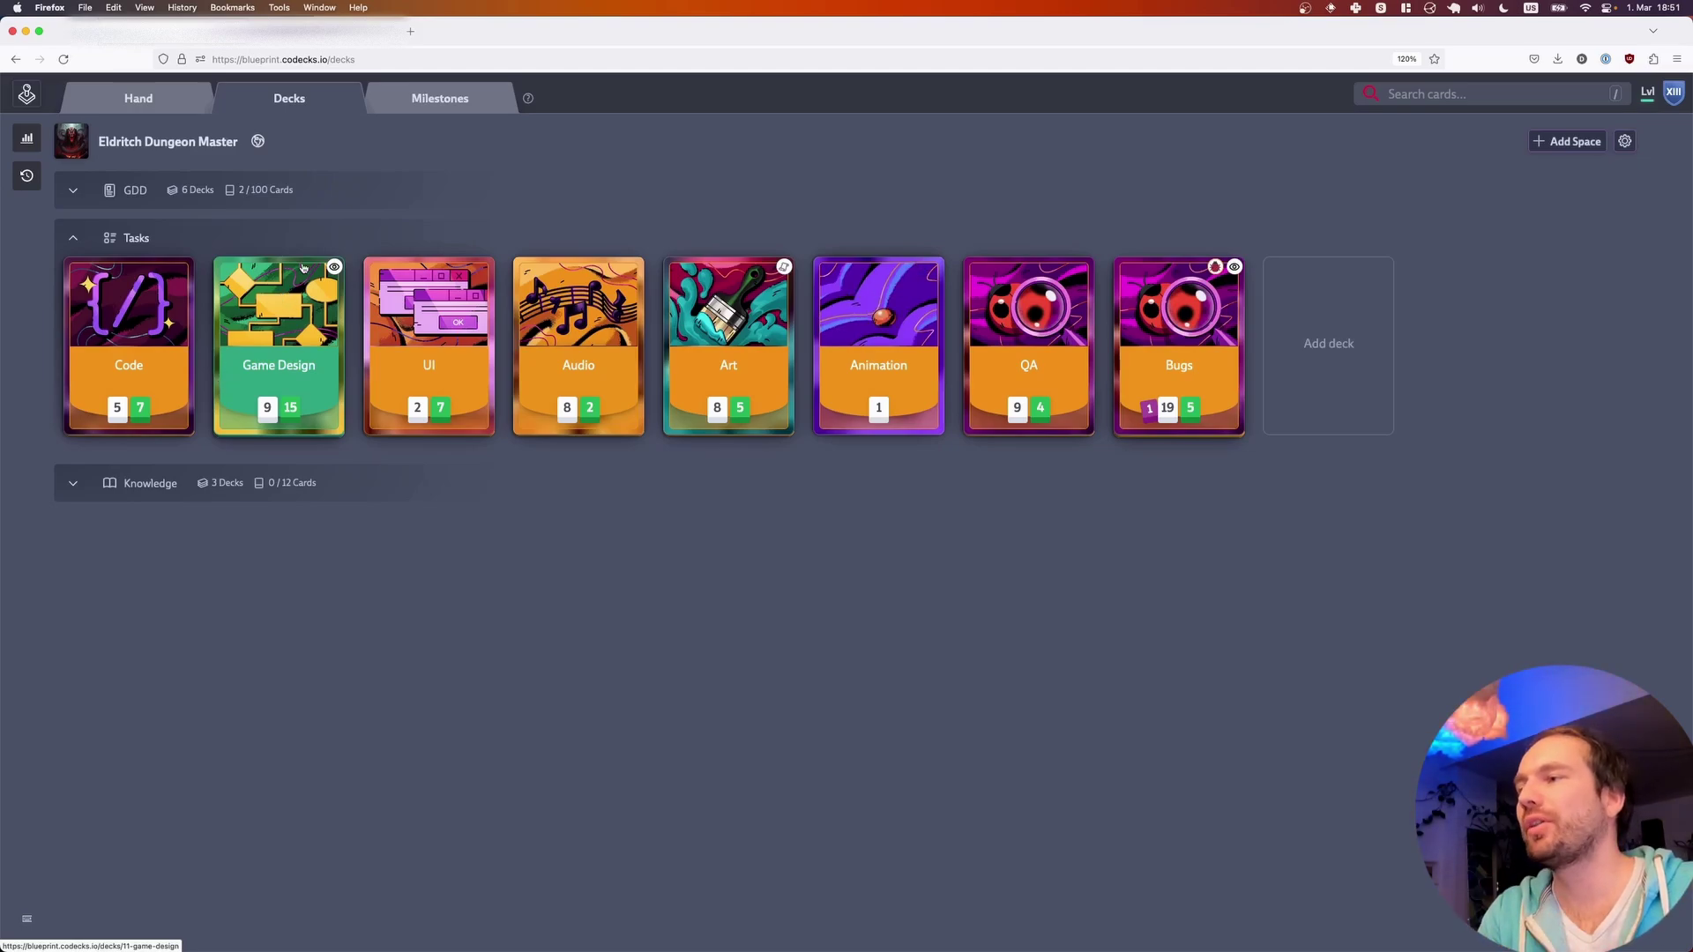
left_click(366, 201)
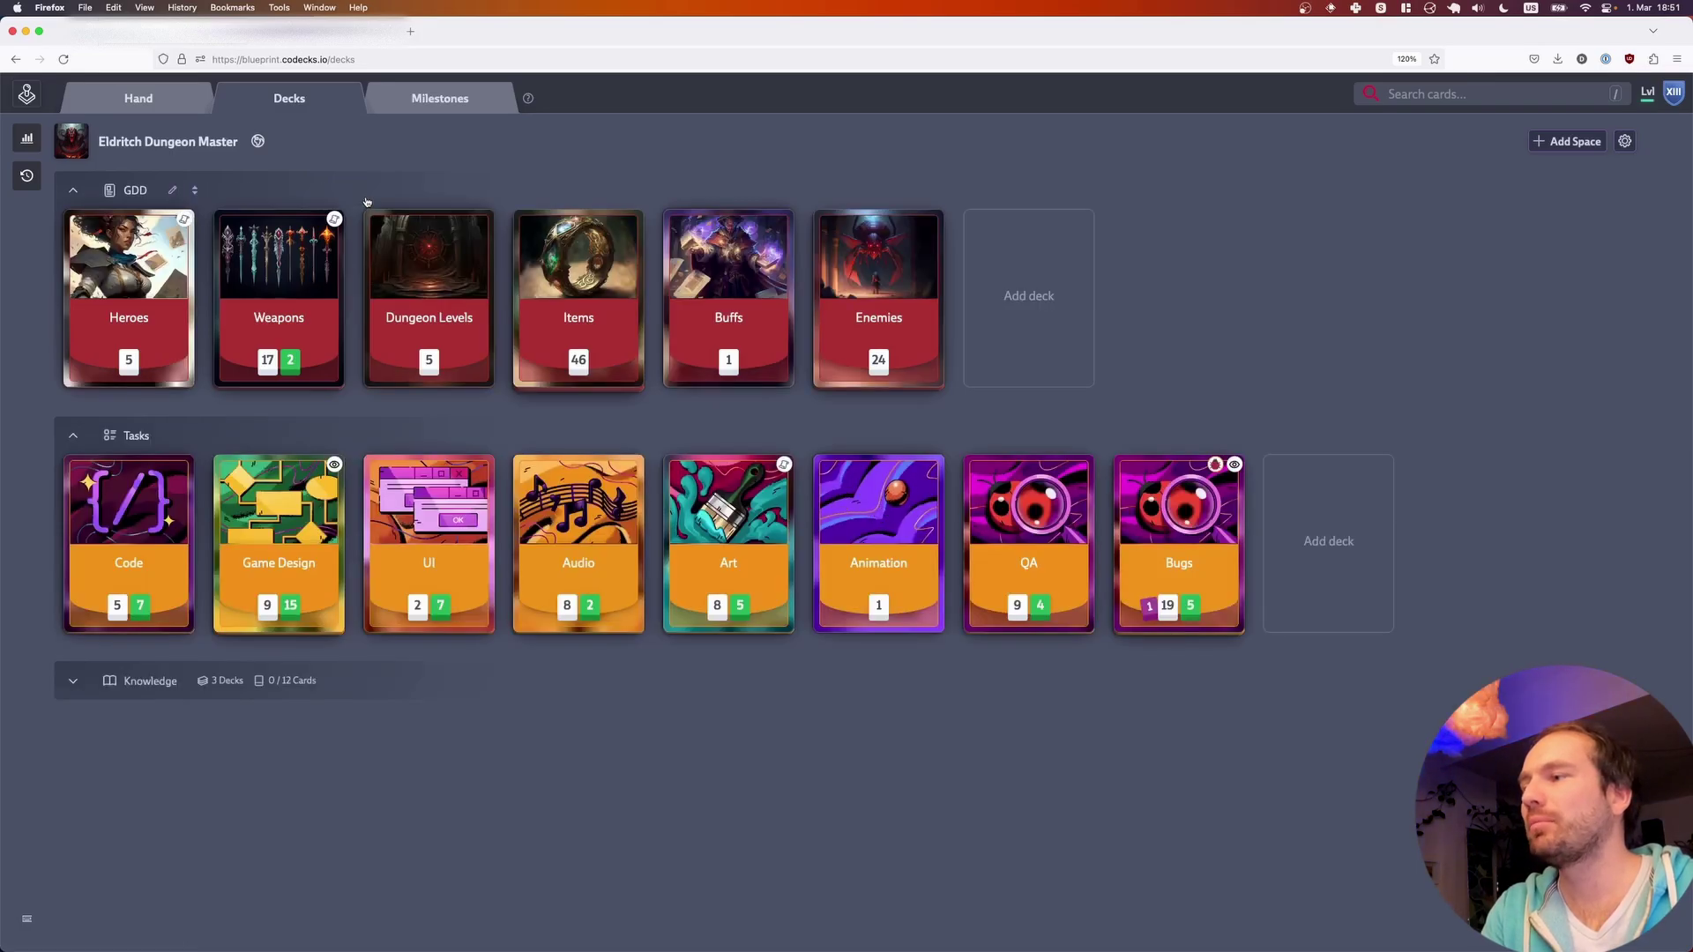
left_click(367, 201)
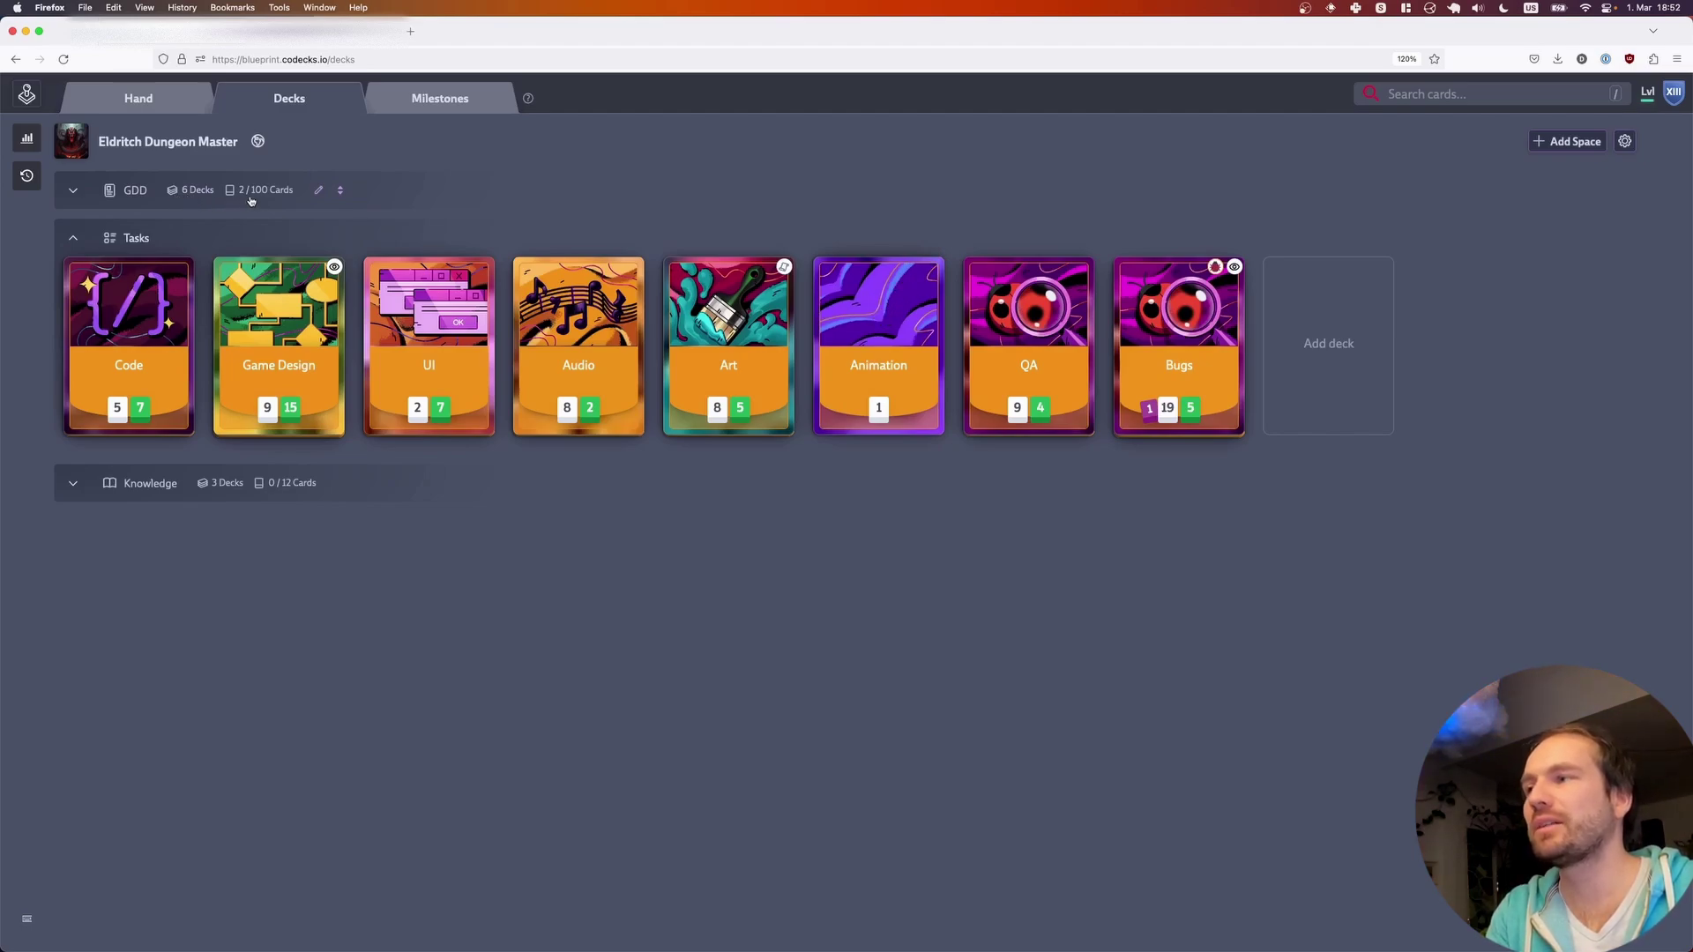
left_click(401, 203)
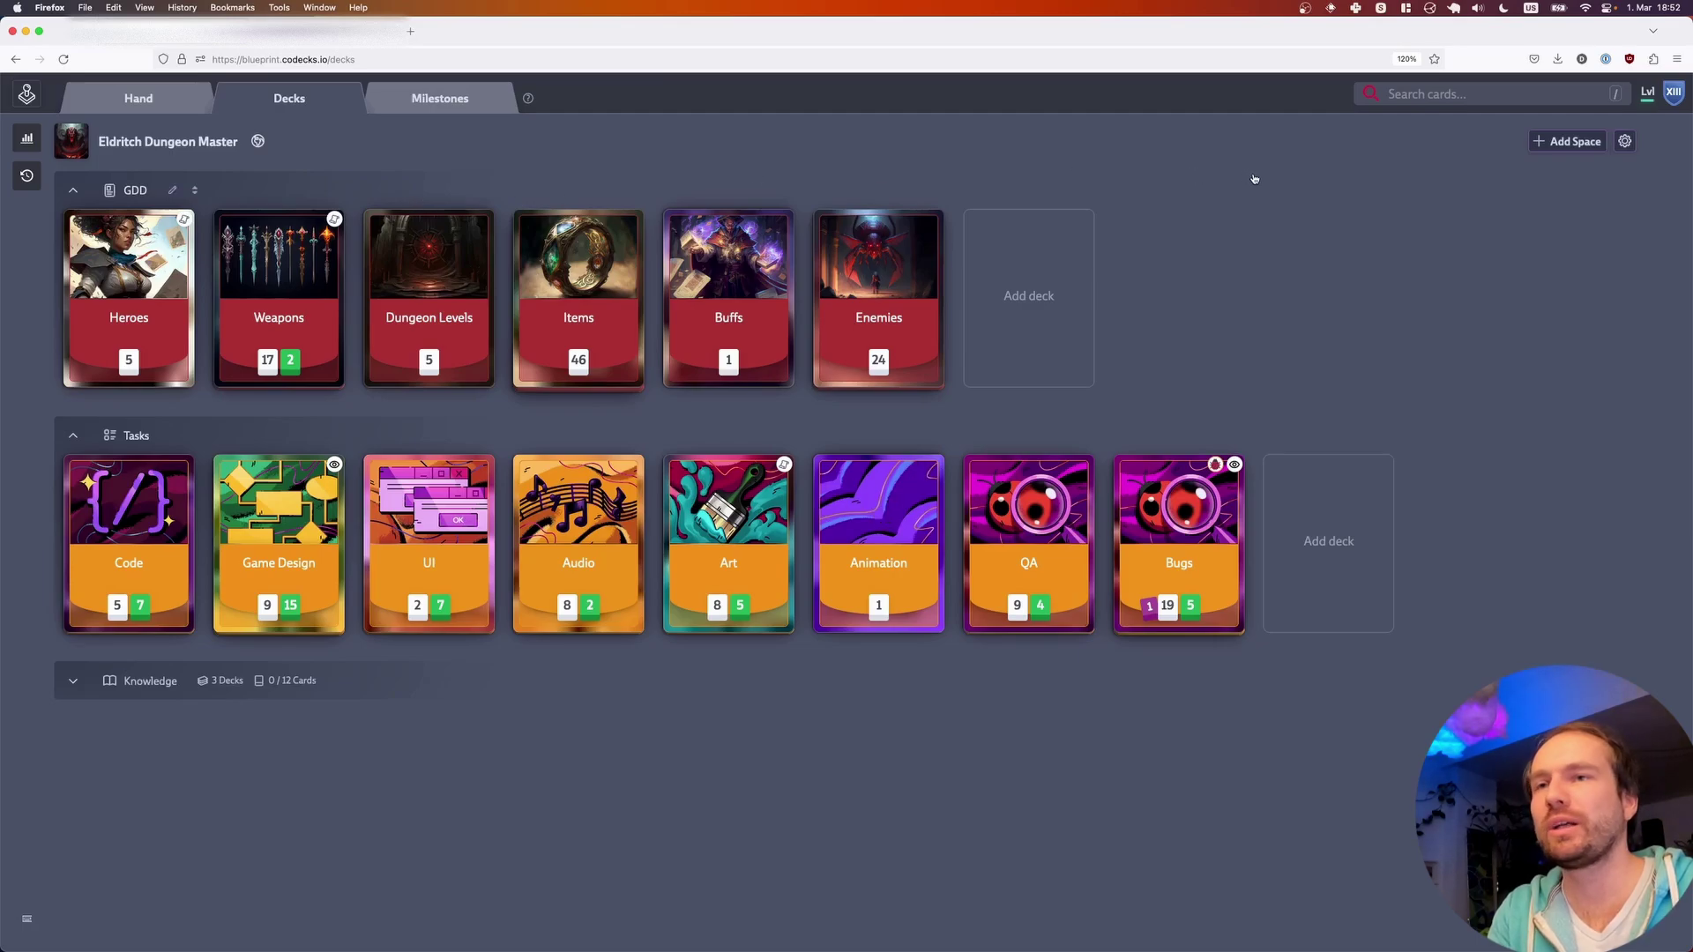
- Create a custom space 'My Space' with a brush icon, then drag the Heroes deck into it
left_click(1554, 146)
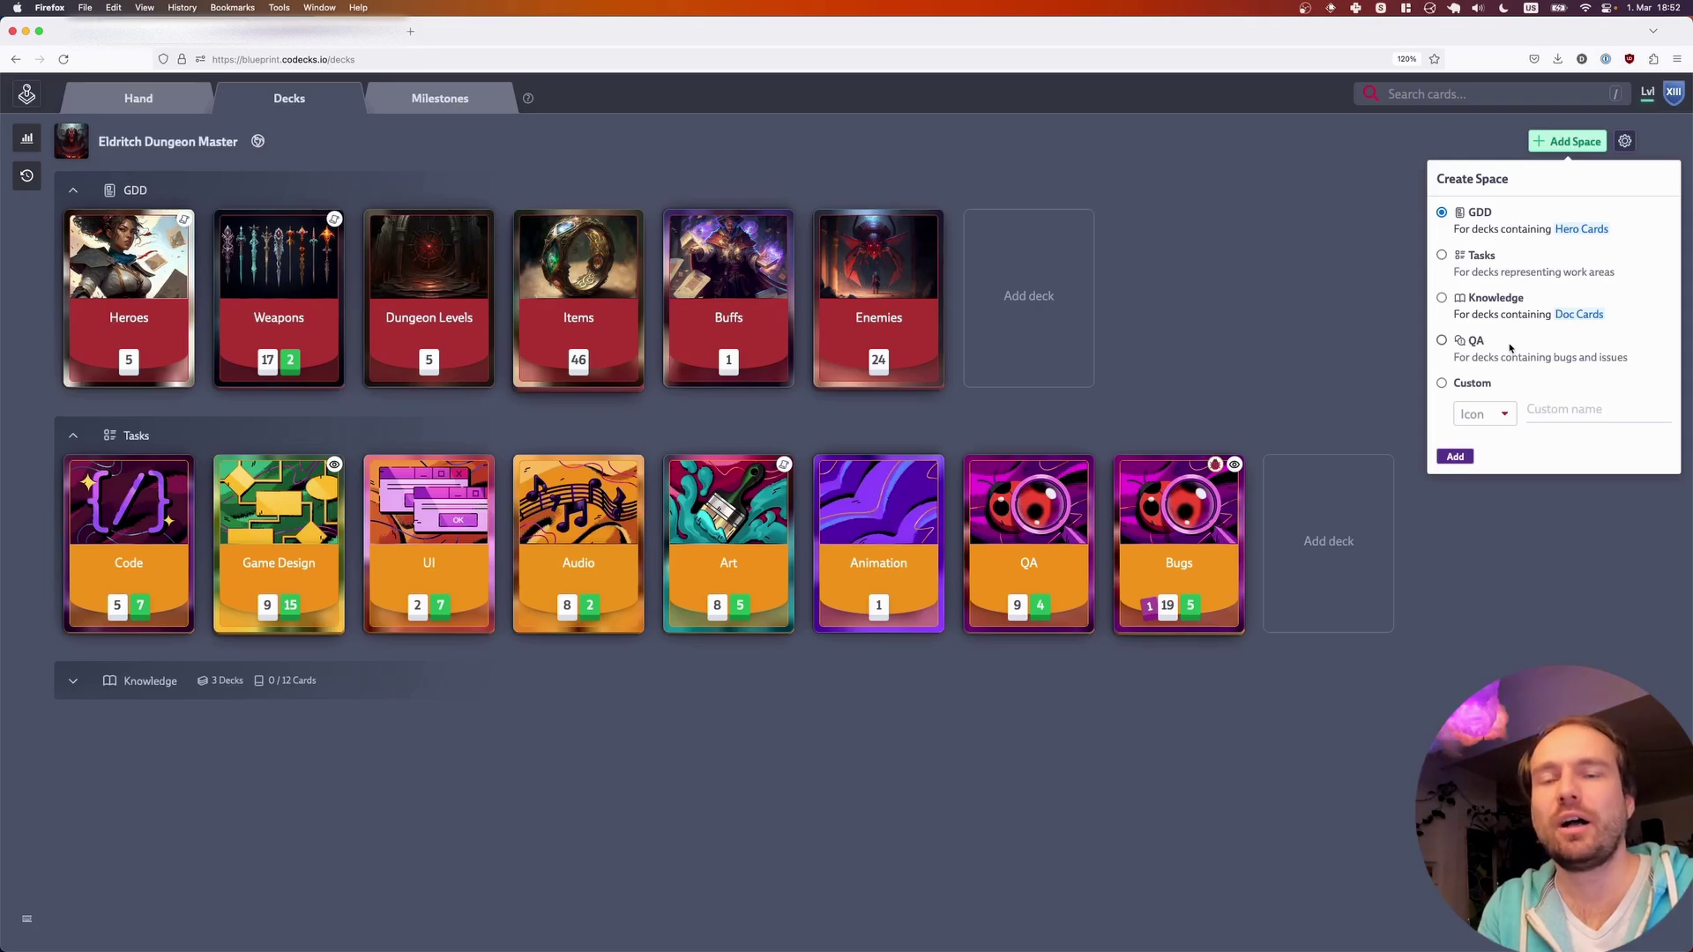
left_click(1484, 386)
left_click(1504, 414)
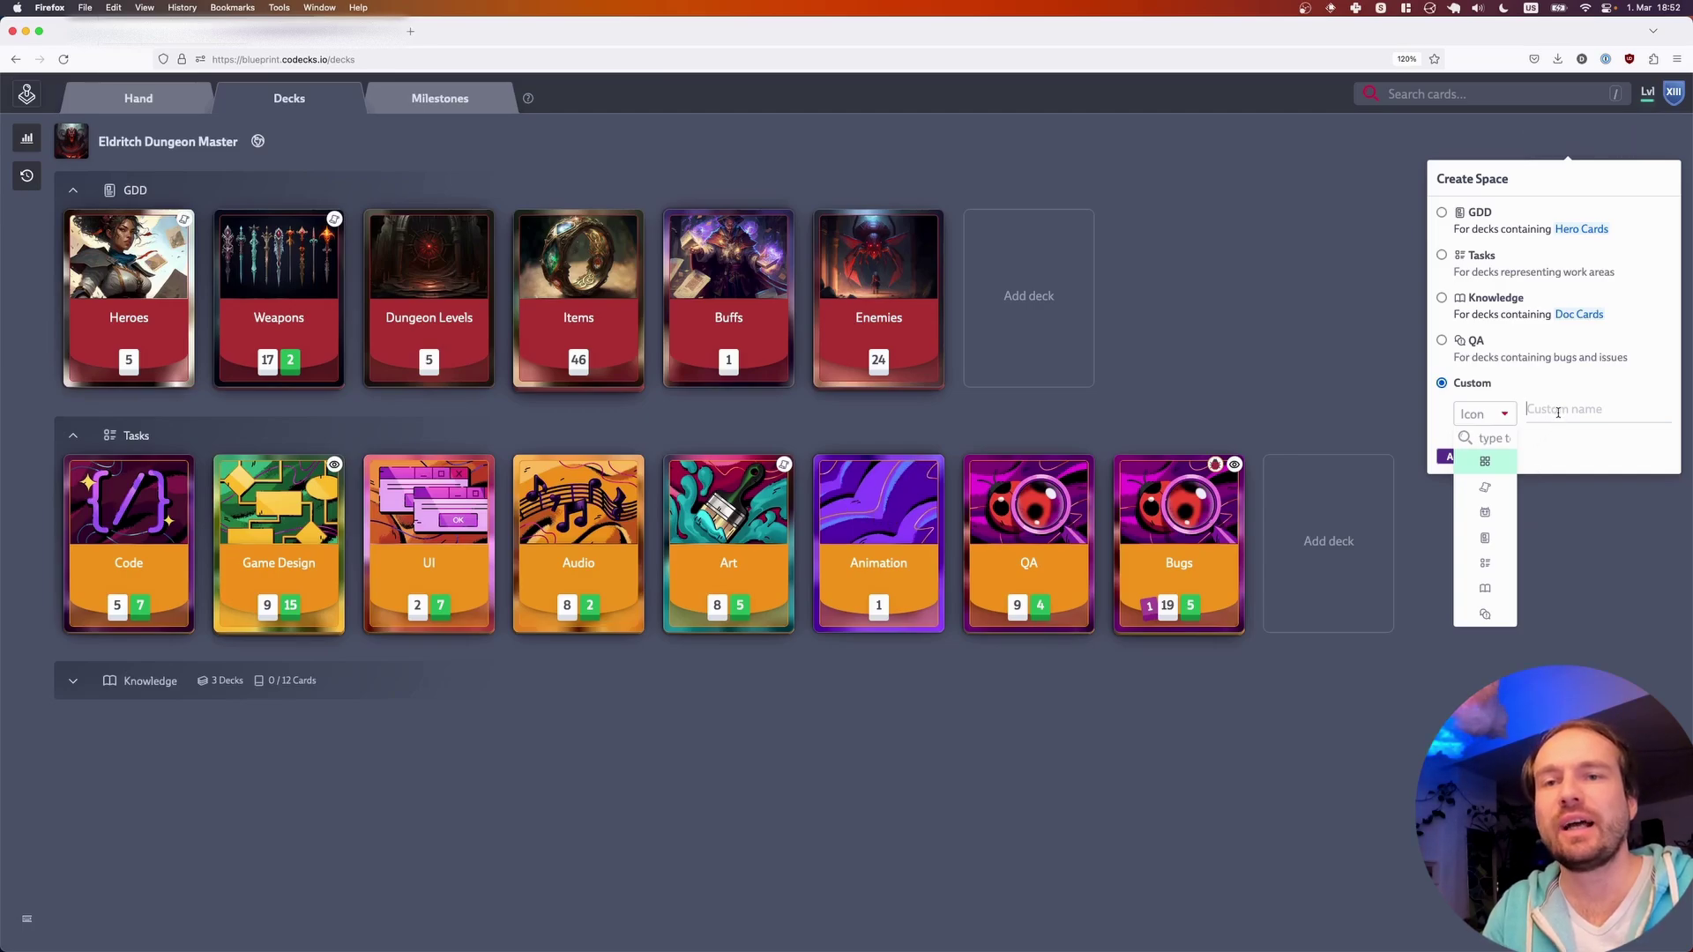
left_click(1485, 486)
left_click(1565, 410)
type("My Space")
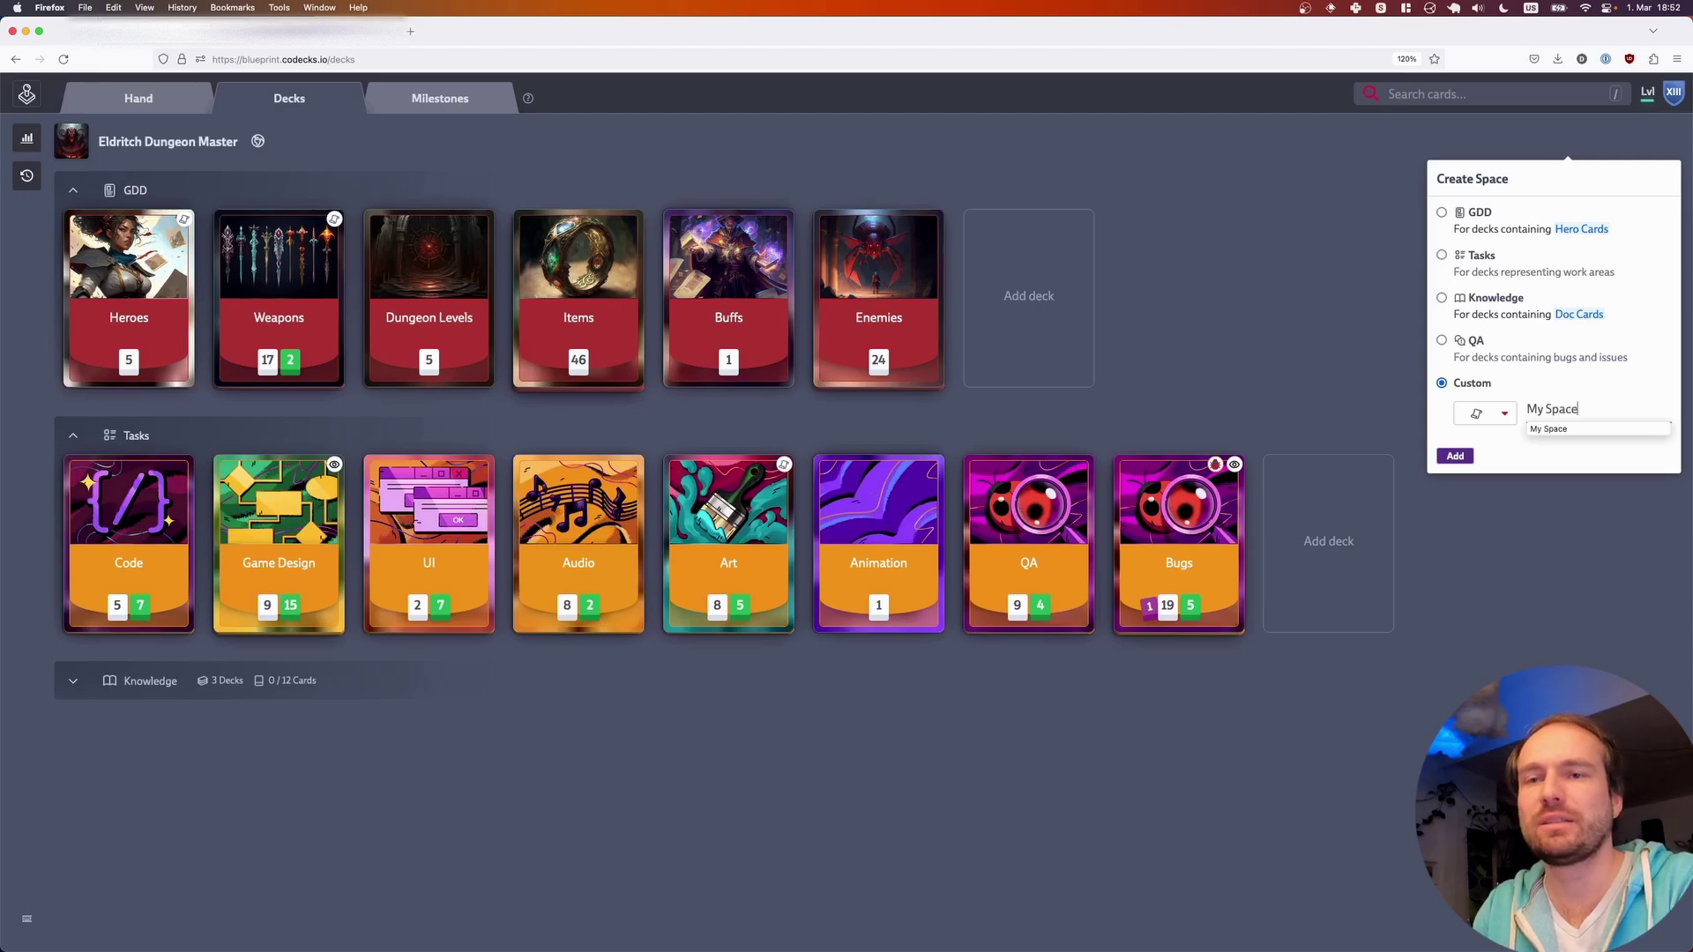
key("Return")
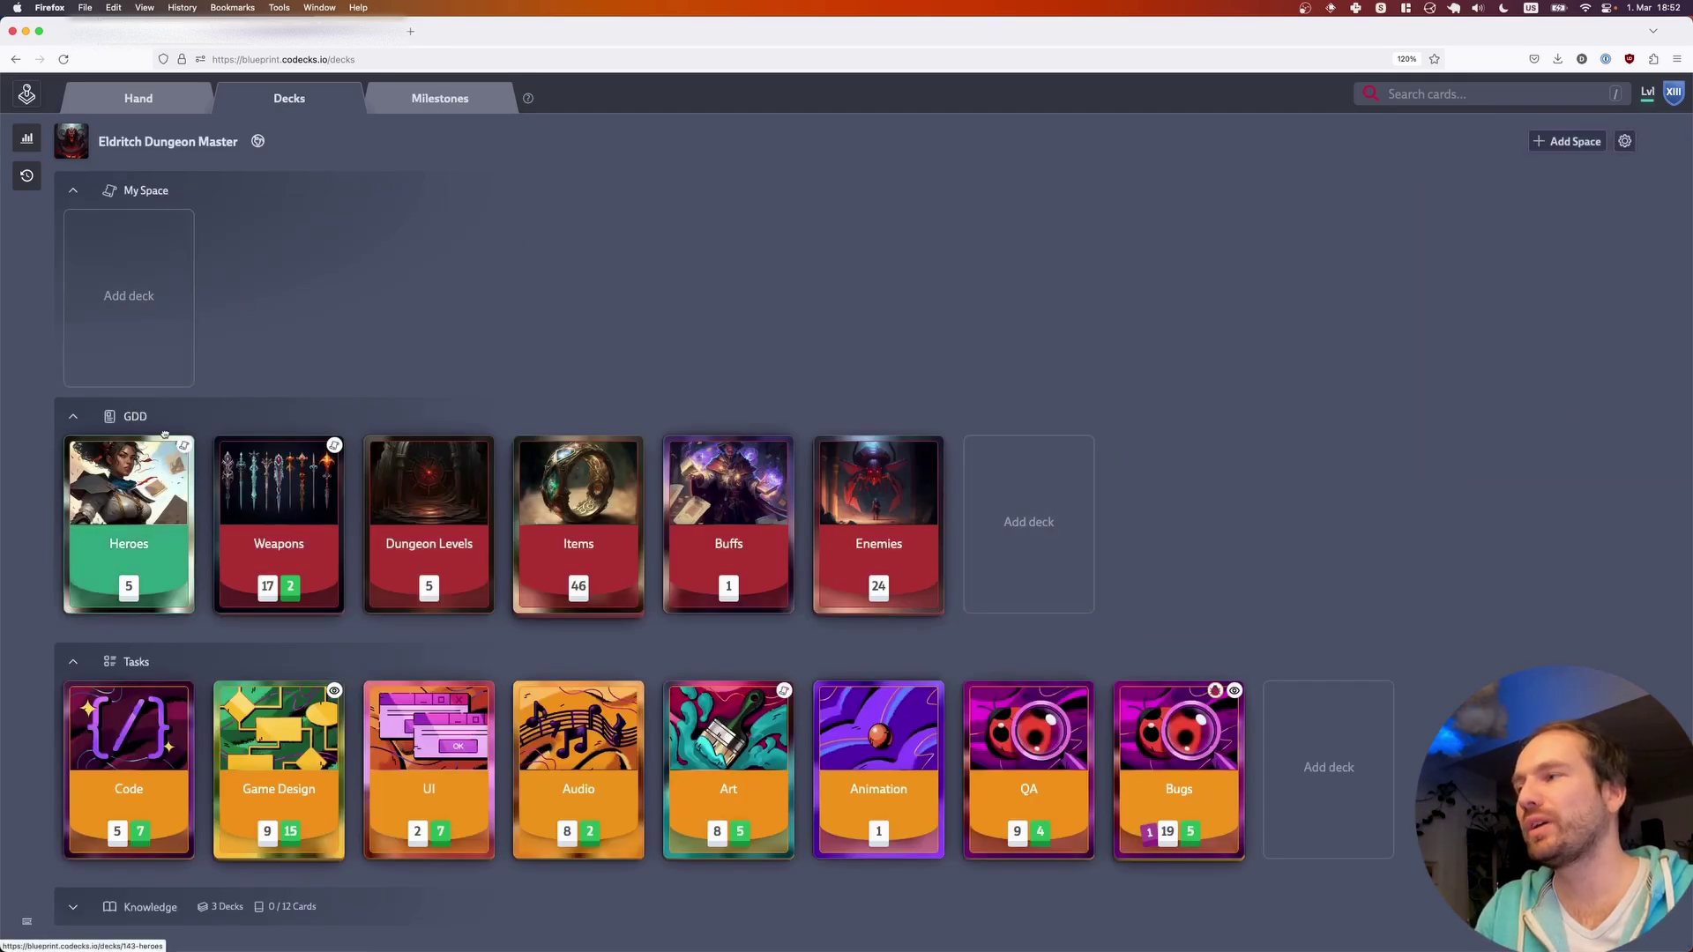
left_click_drag(163, 467, 177, 275)
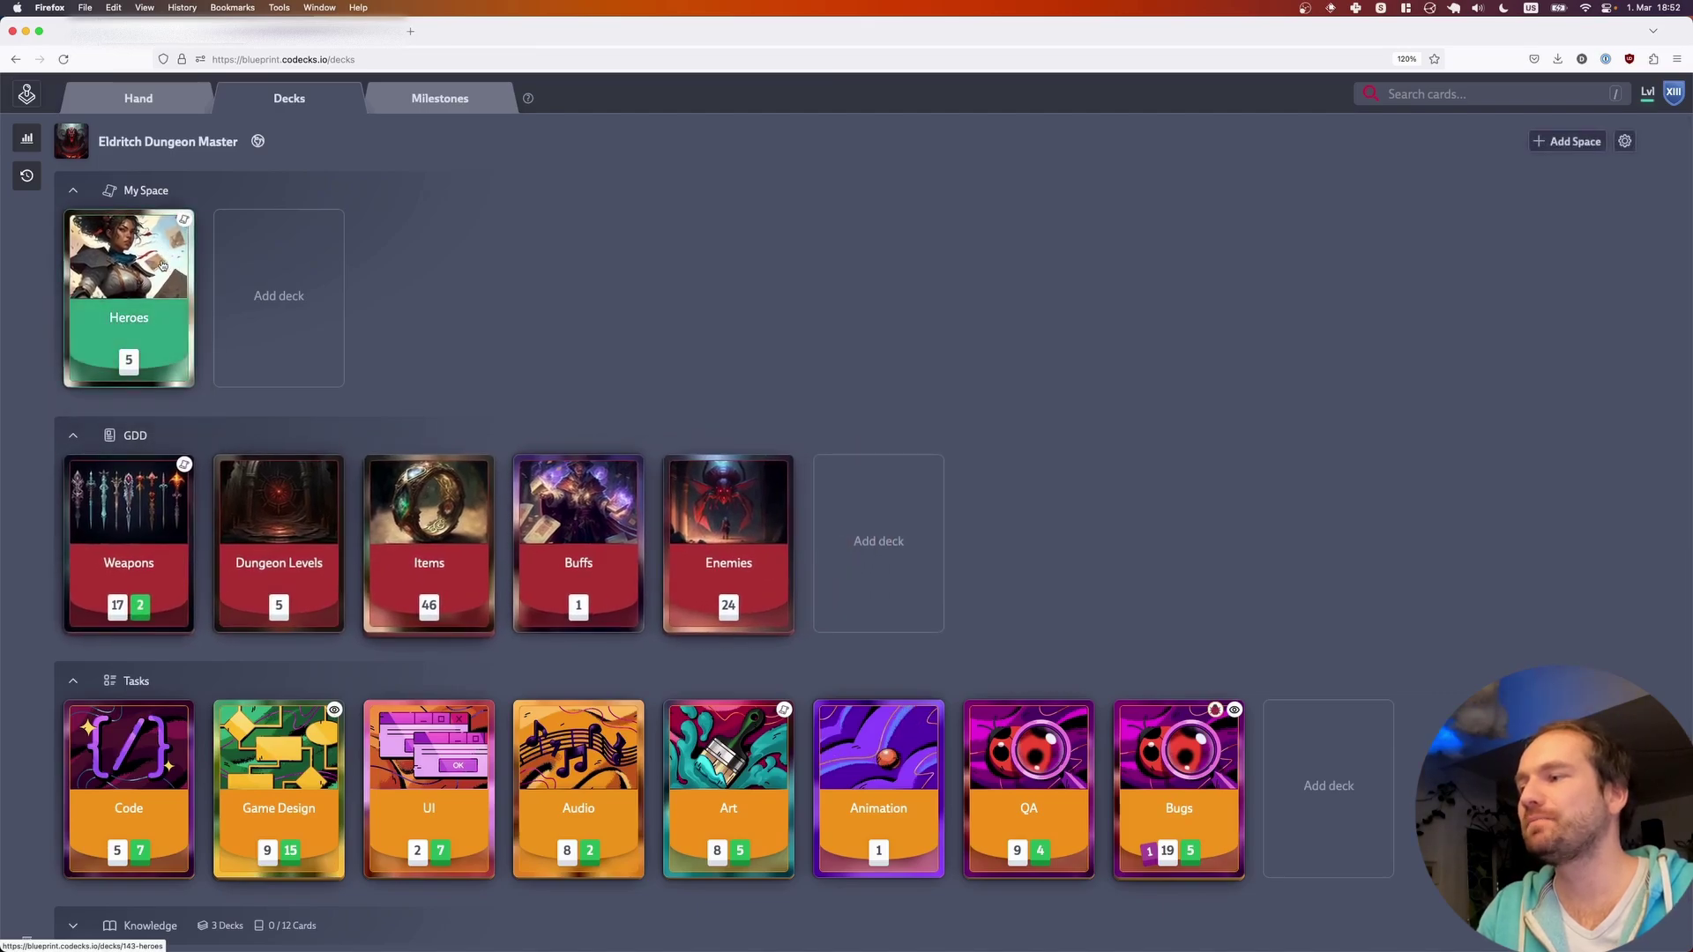
- Delete My Space, then reorder the spaces so Tasks sits above GDD and save
left_click(194, 192)
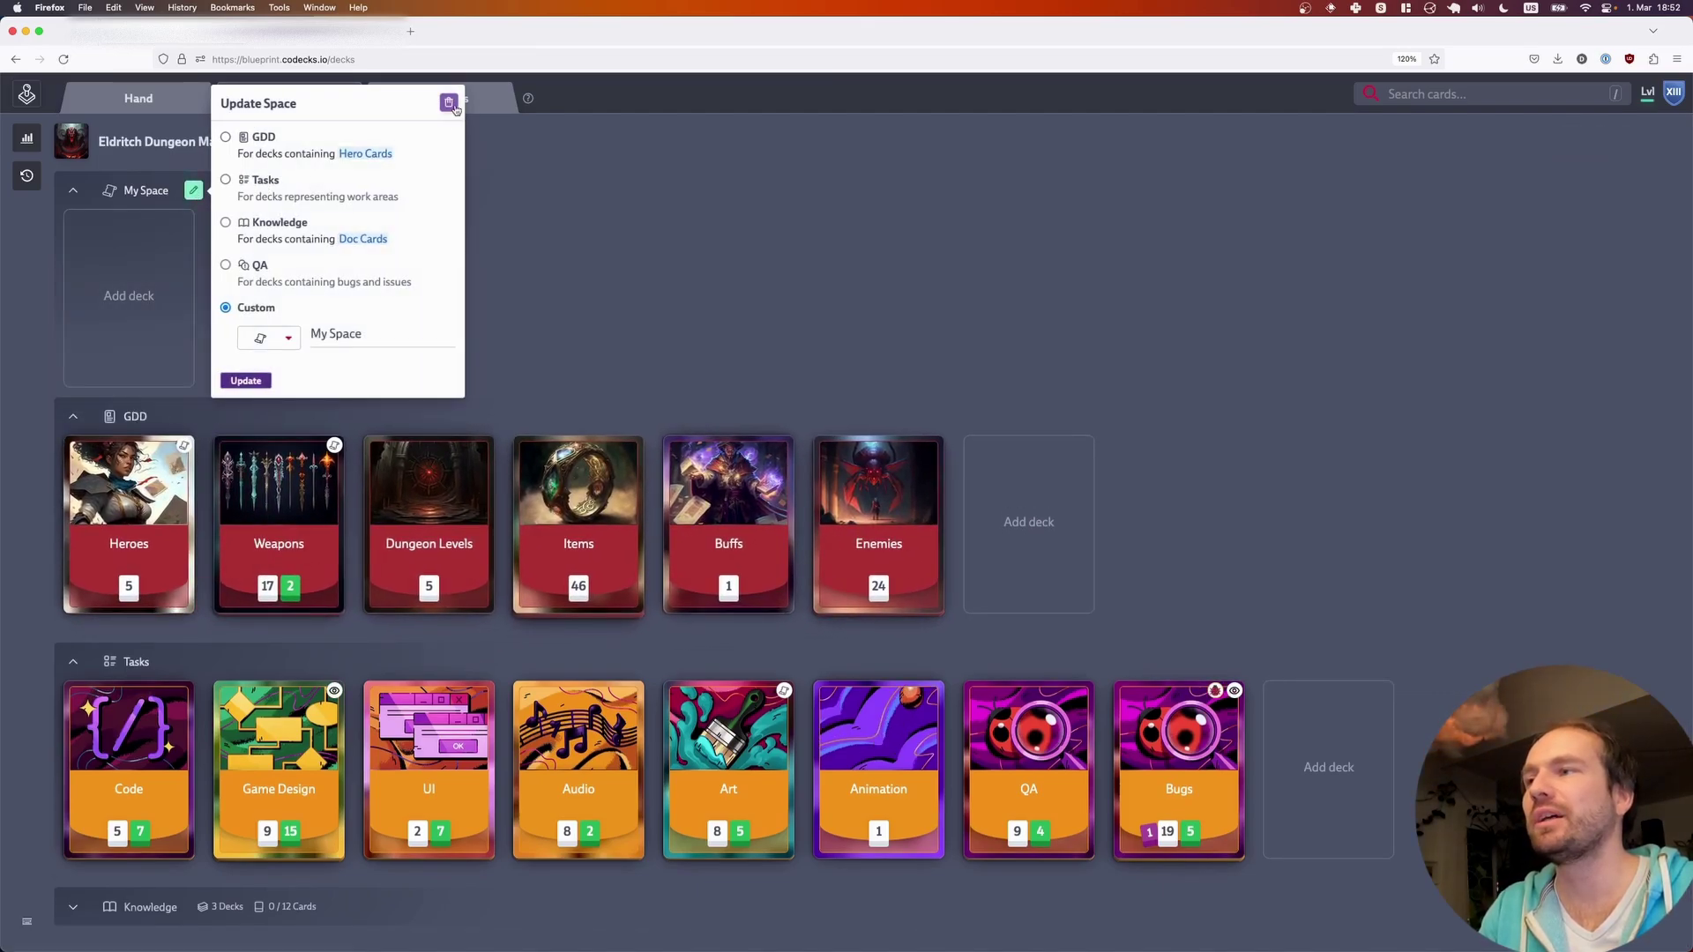
left_click(448, 102)
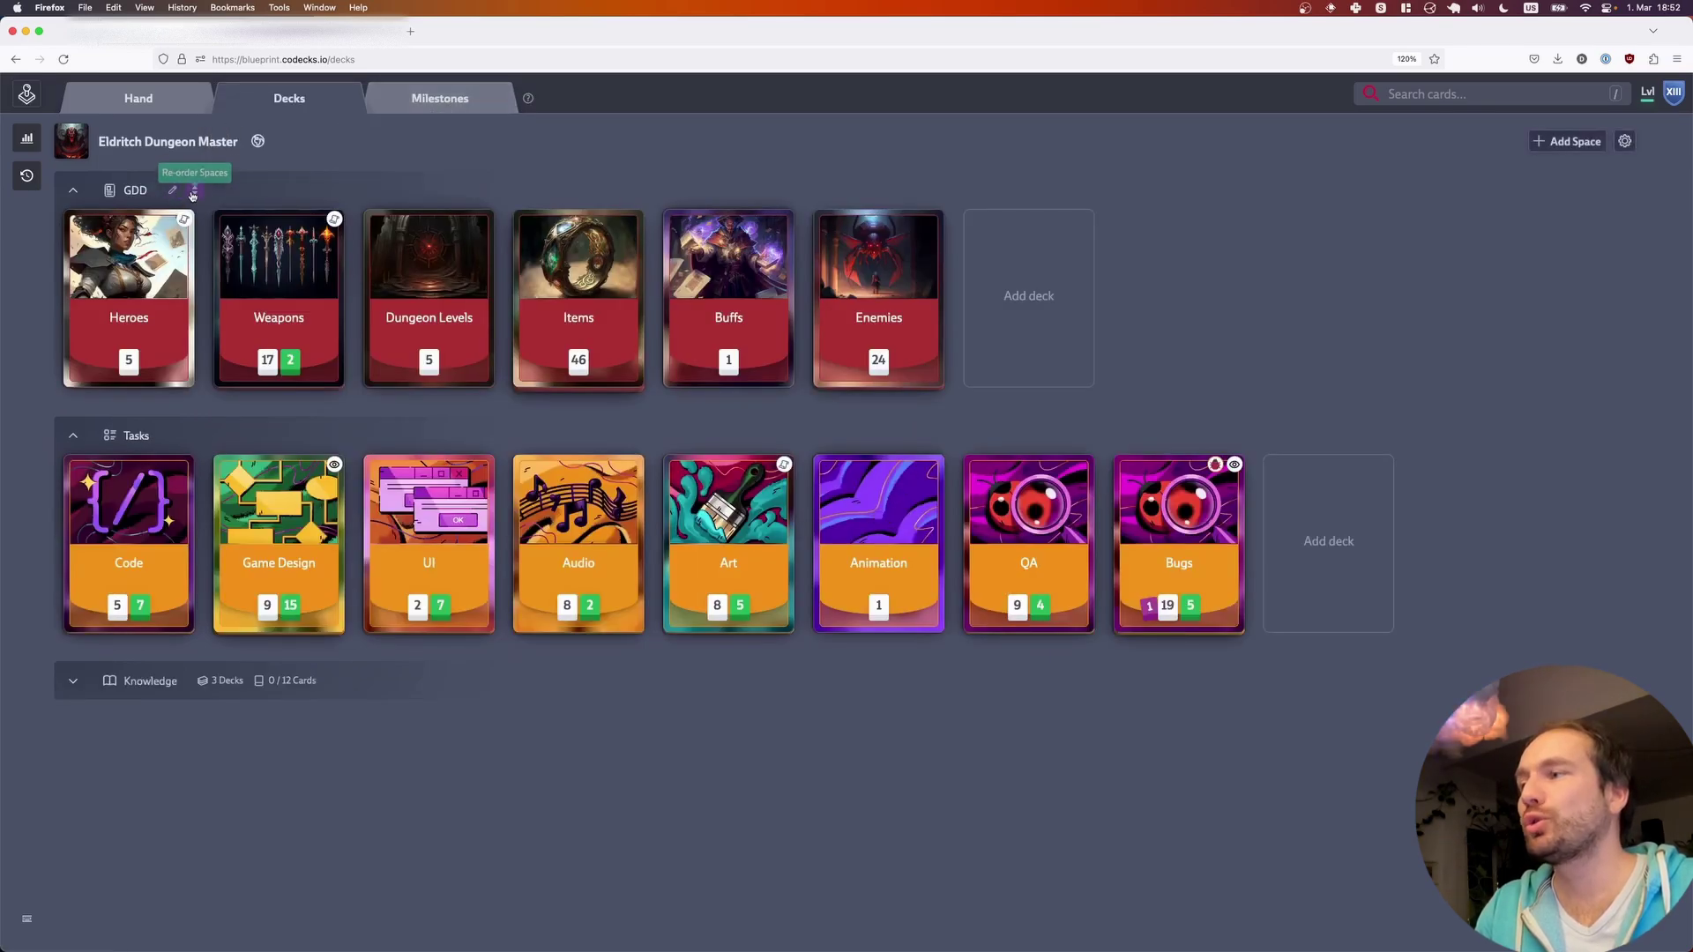
left_click(193, 194)
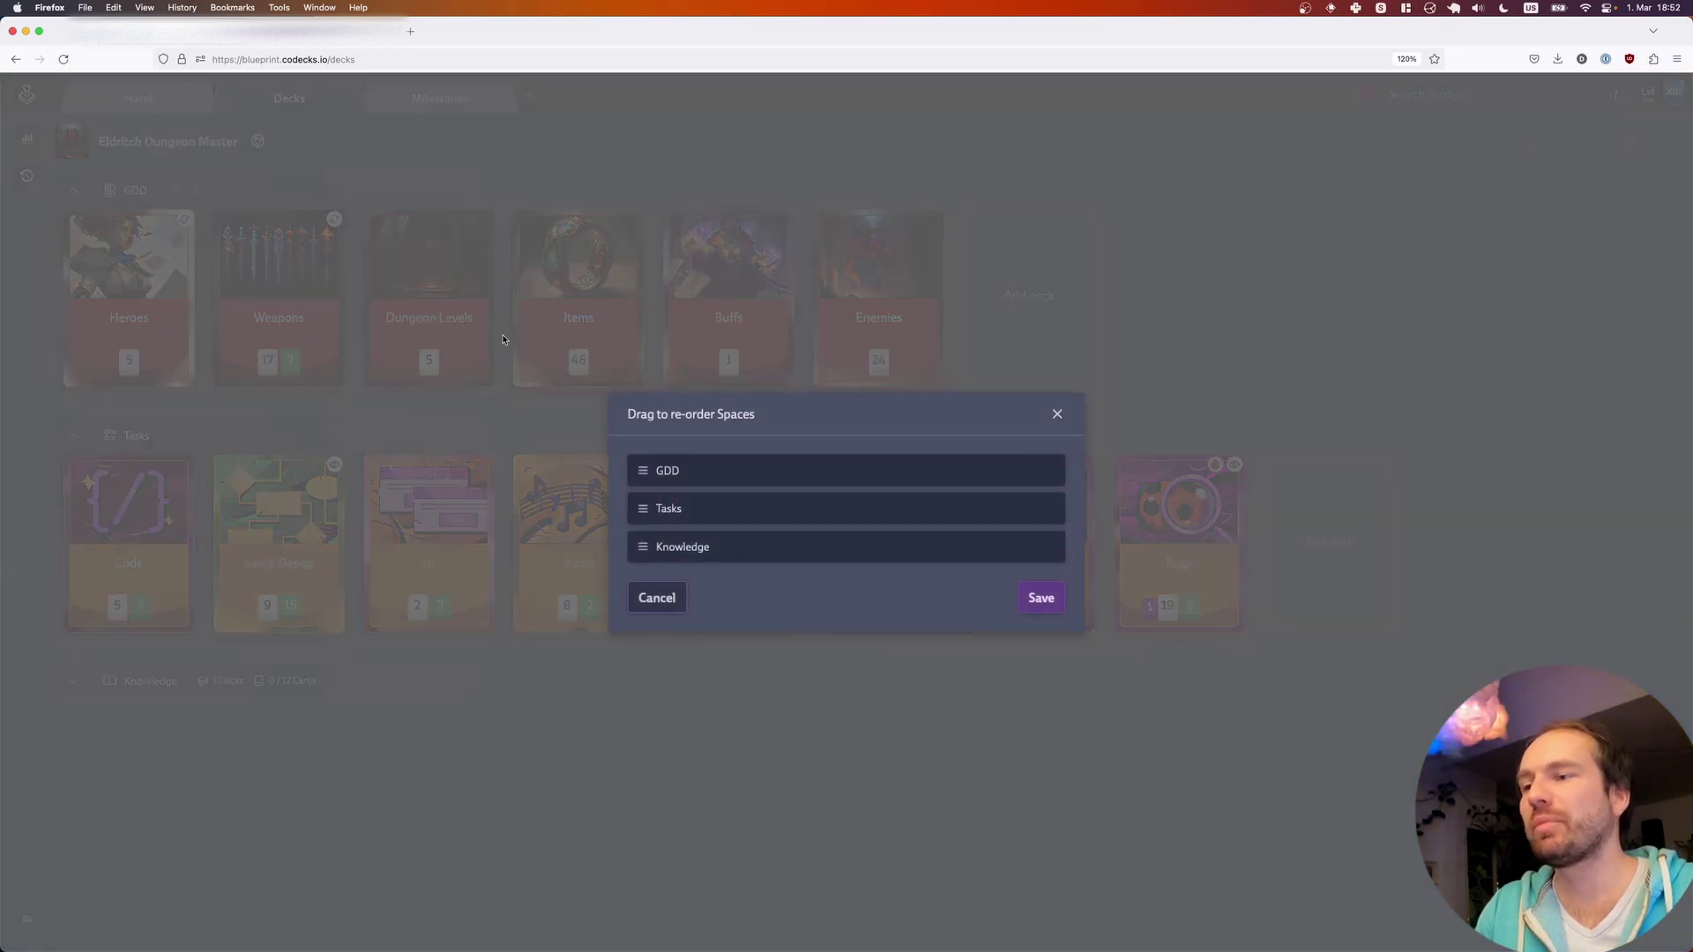
left_click_drag(718, 508, 724, 473)
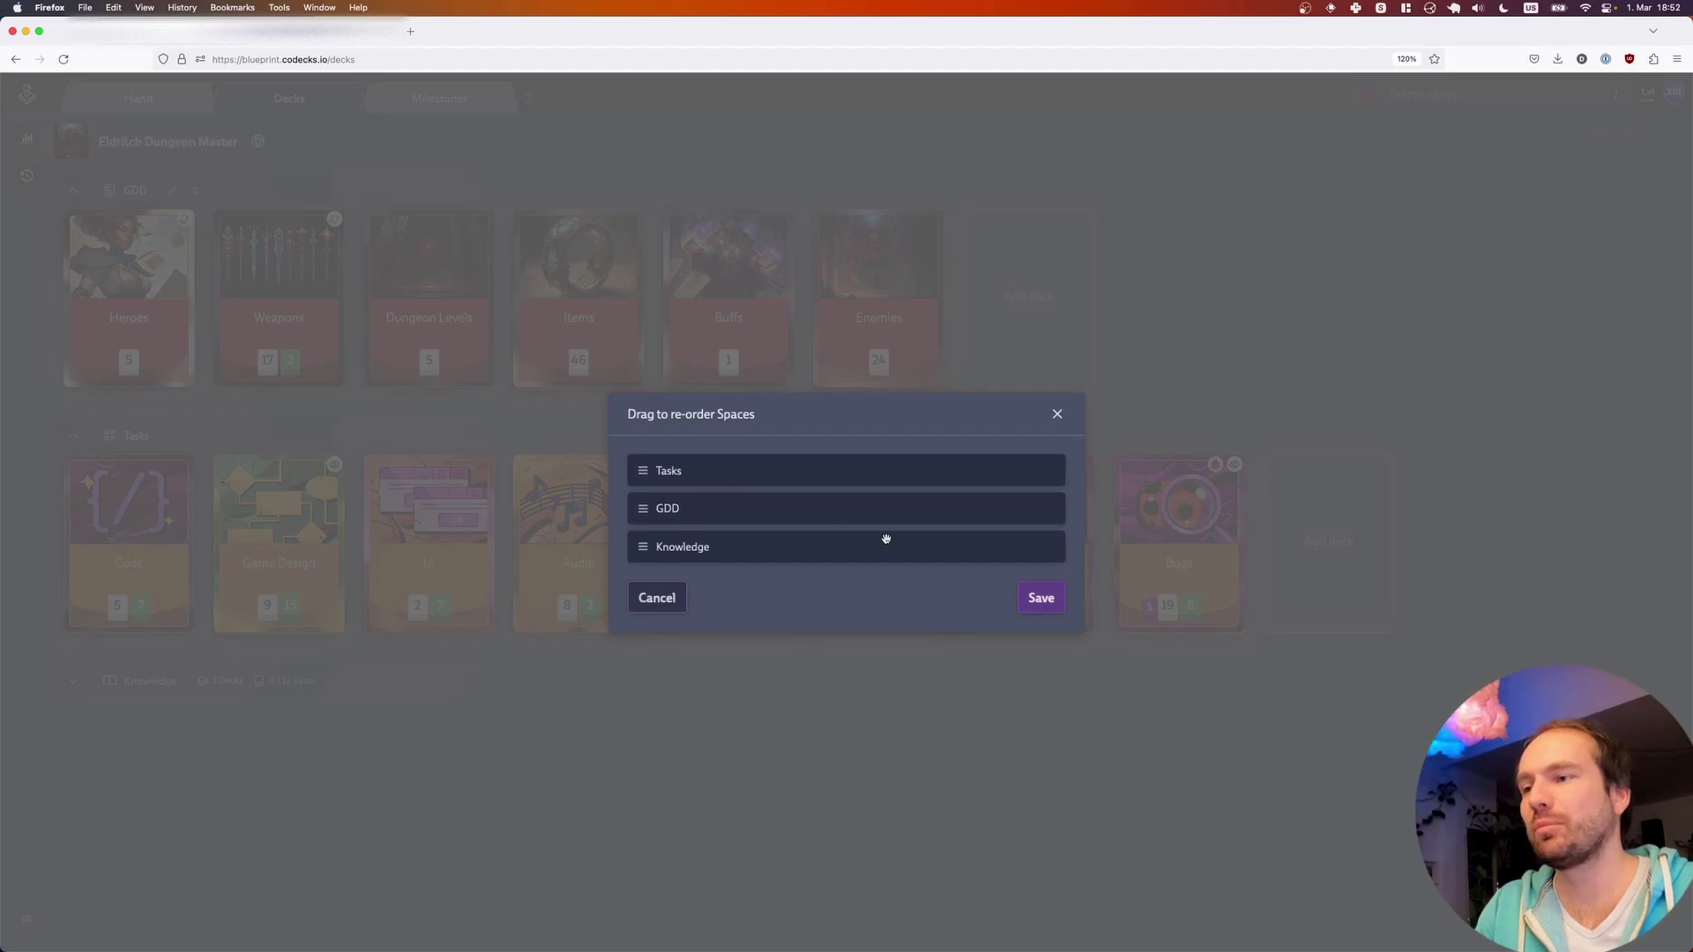
left_click(1038, 598)
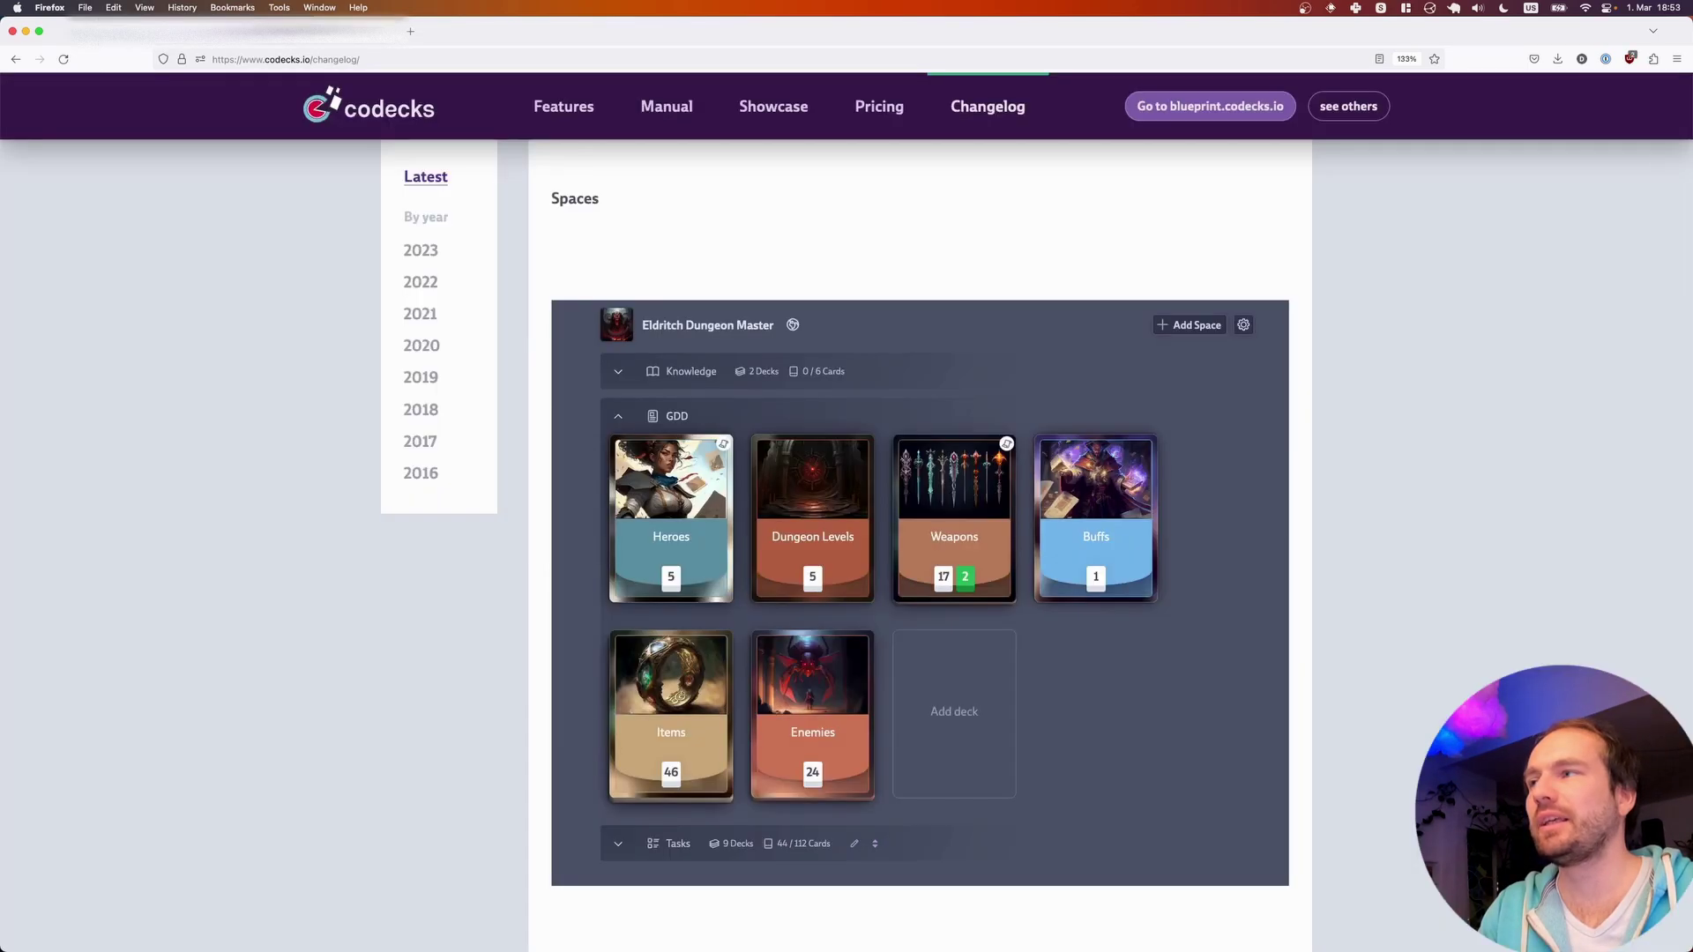
scroll(774, 238, "down", 8)
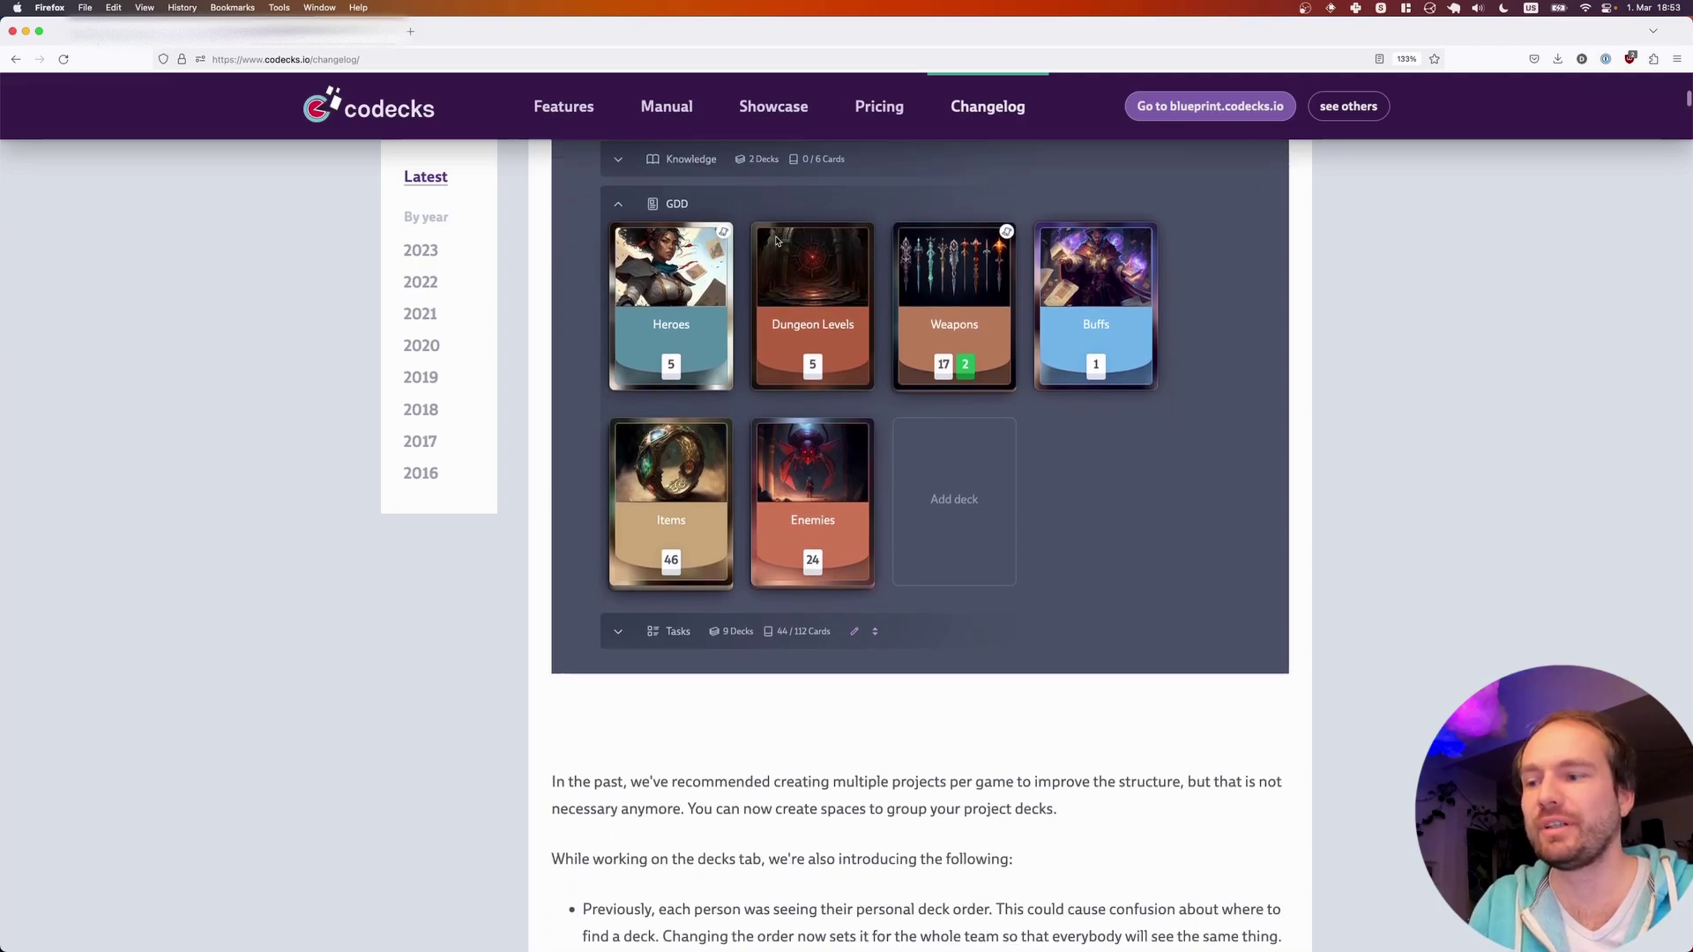
scroll(776, 241, "down", 6)
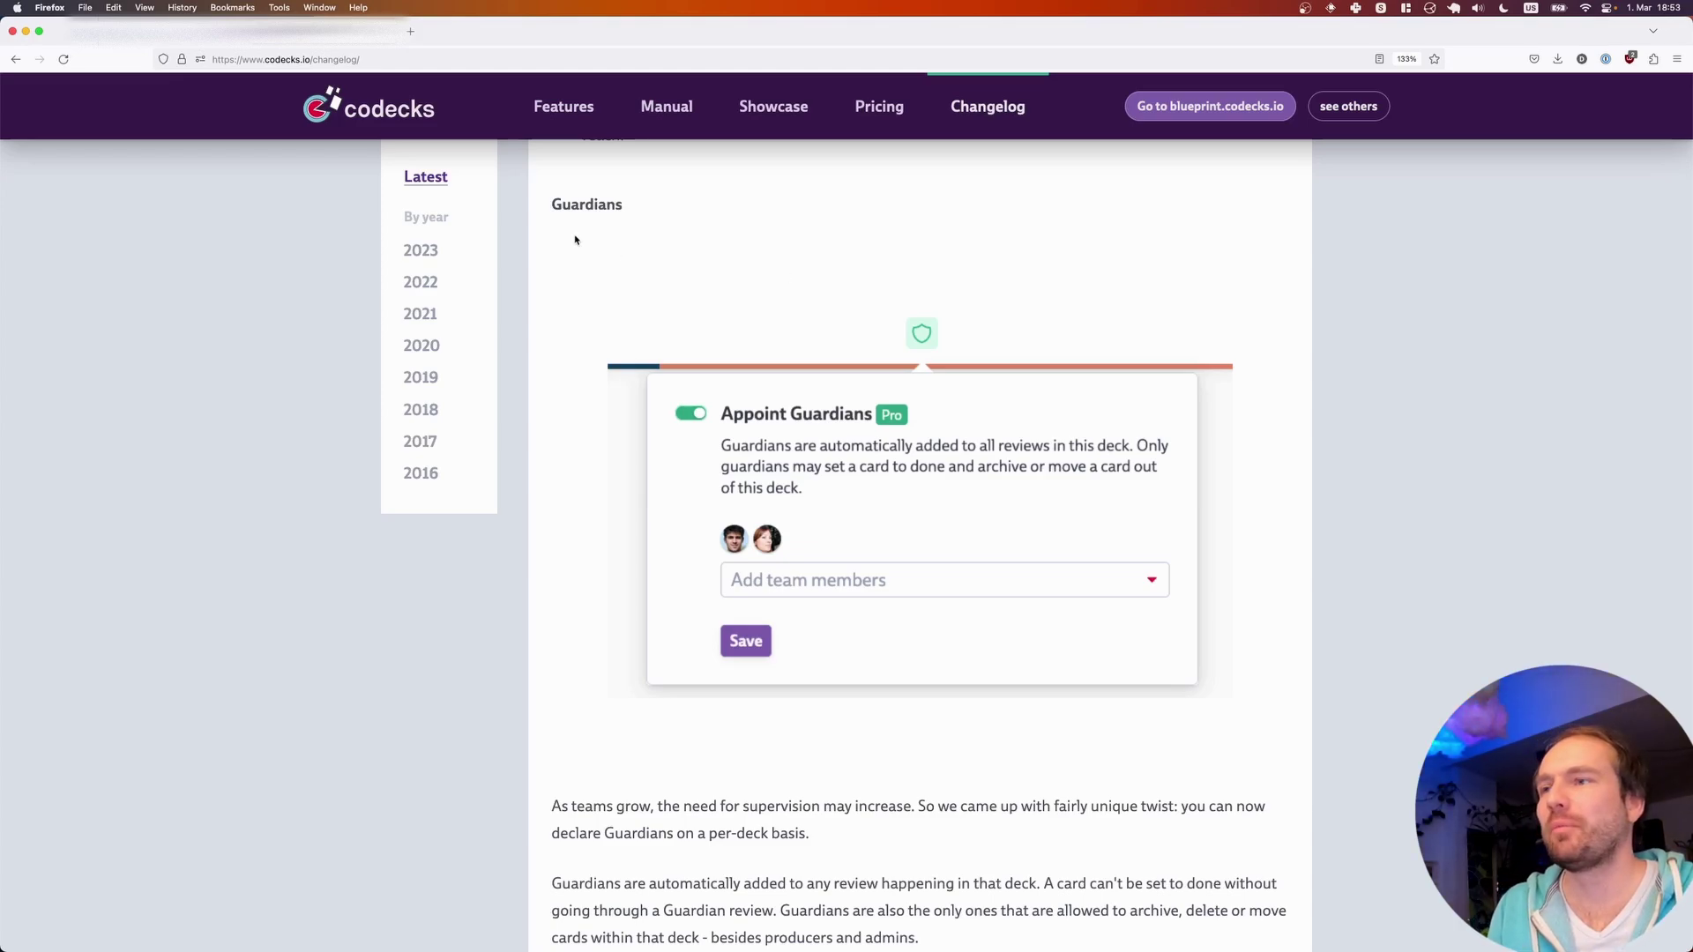
left_click(173, 30)
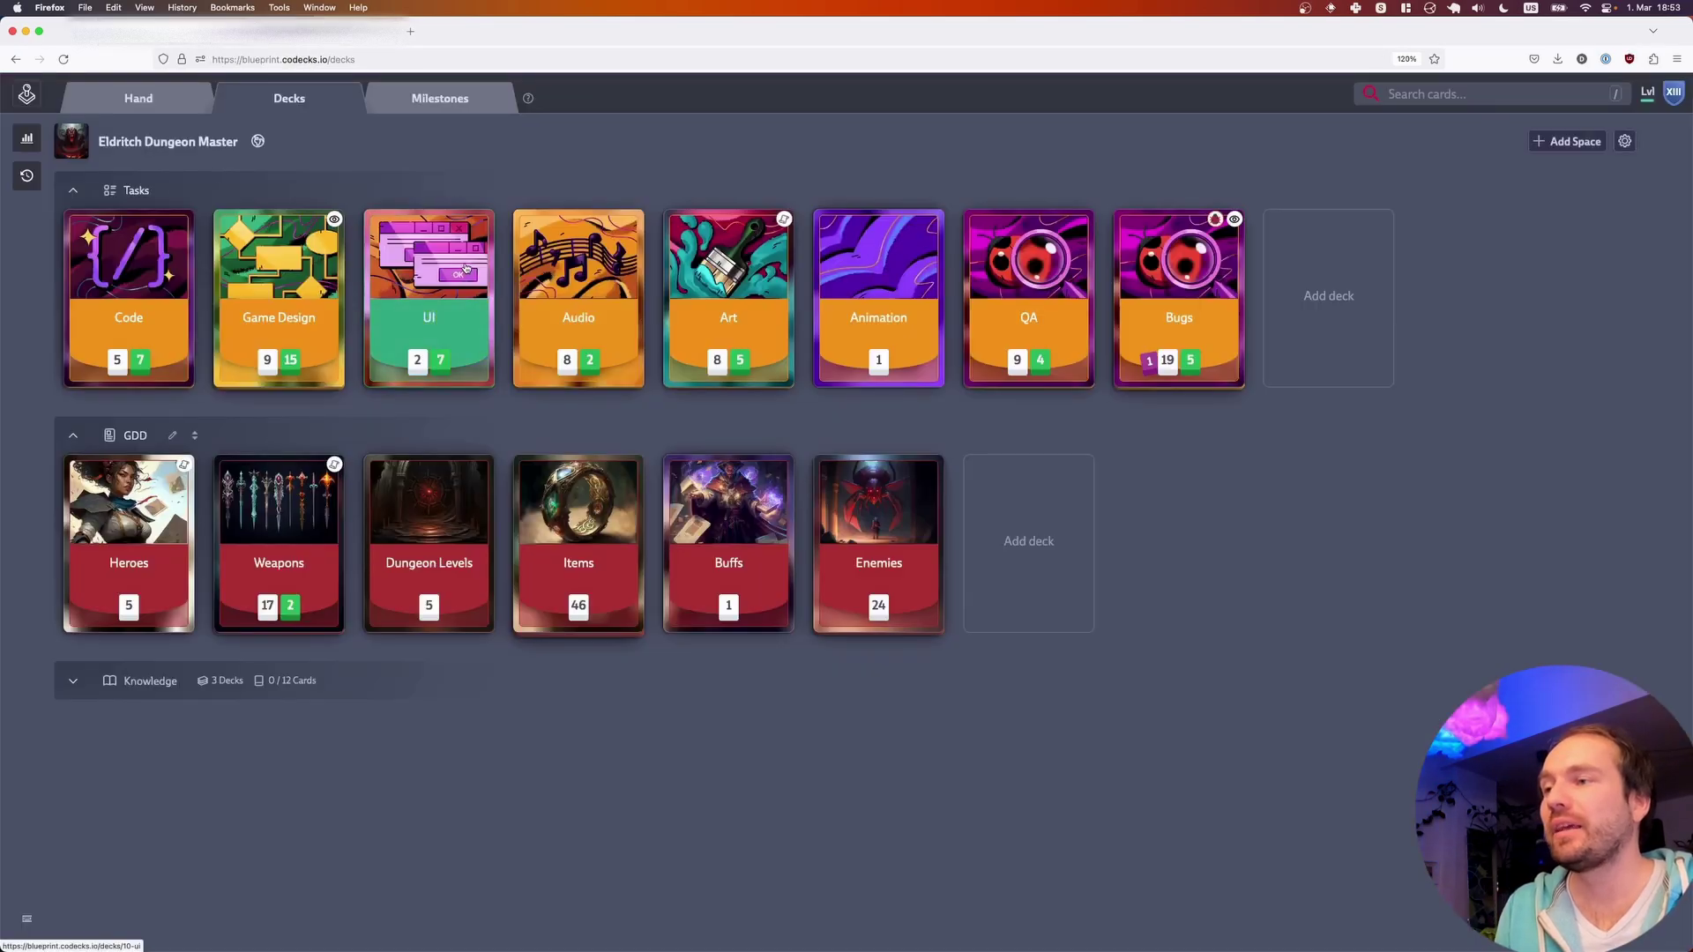
- Enable Guardians on the Code deck, appoint one team member as guardian, and save
left_click(119, 353)
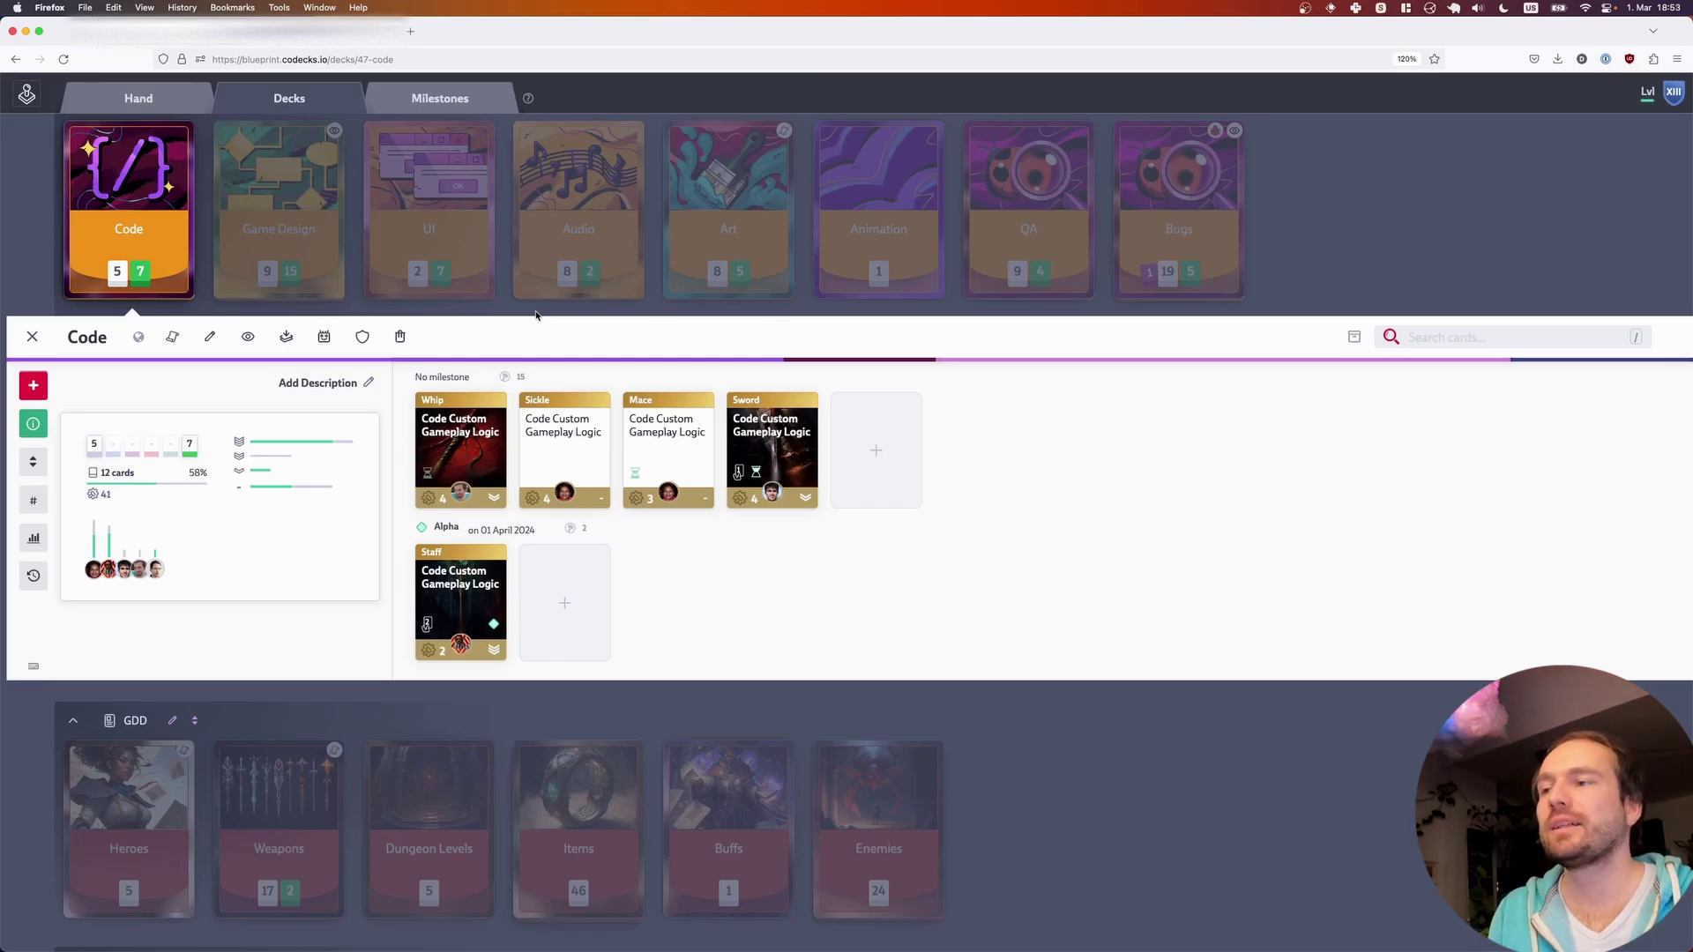
left_click(366, 338)
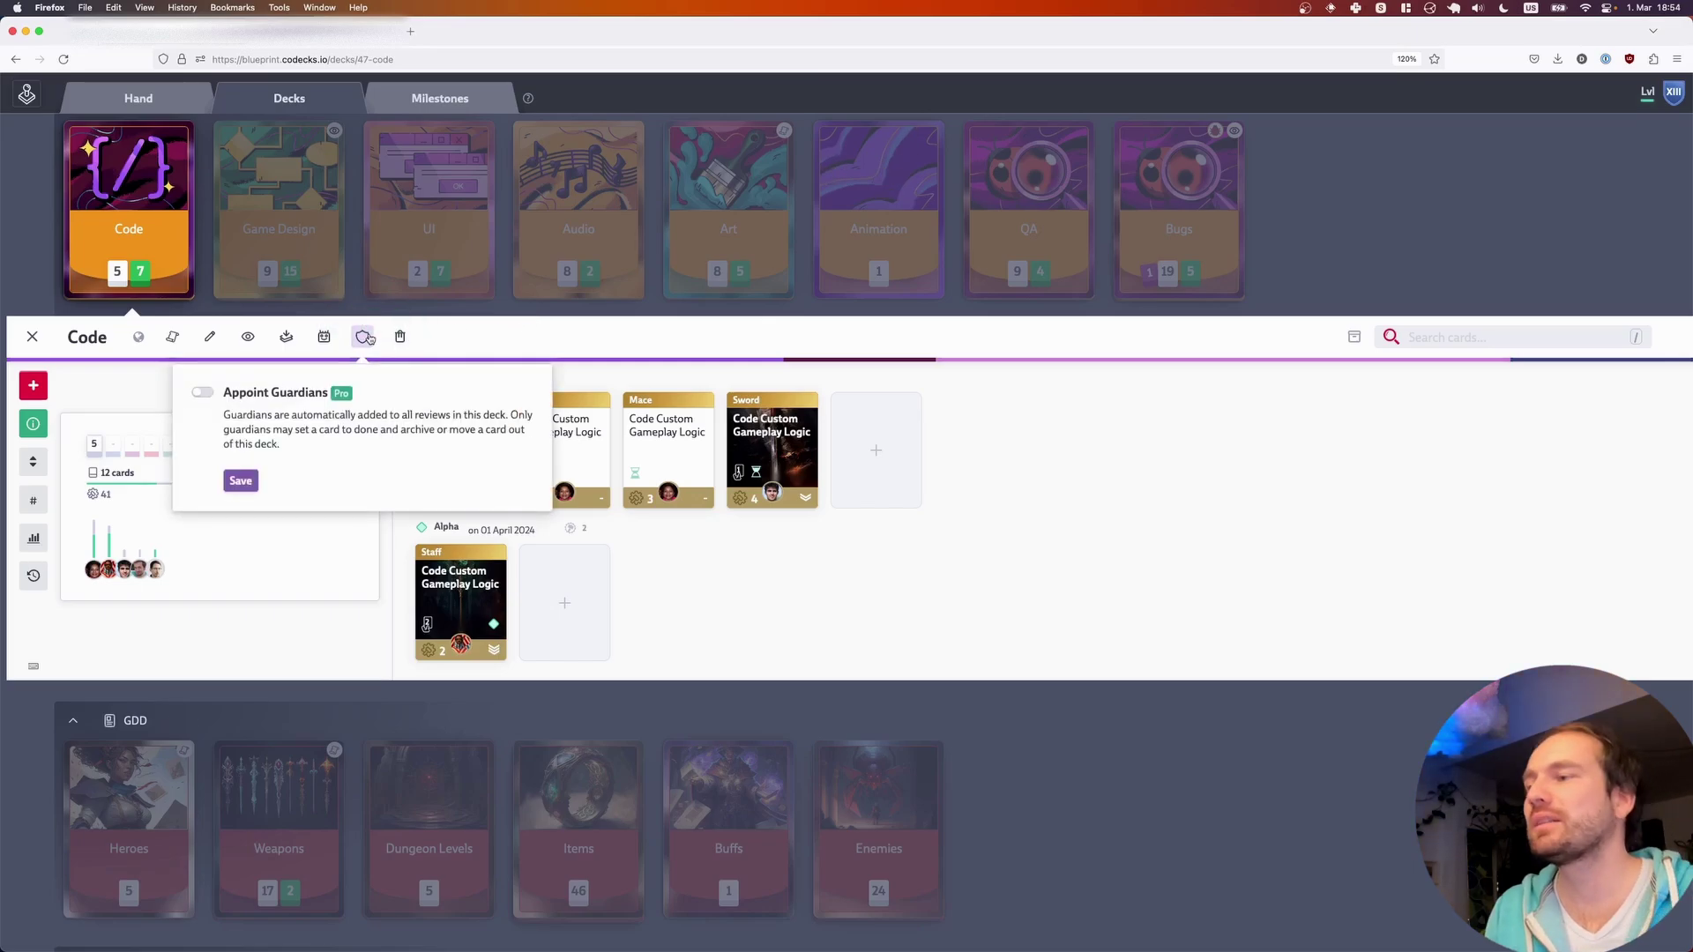
left_click(201, 394)
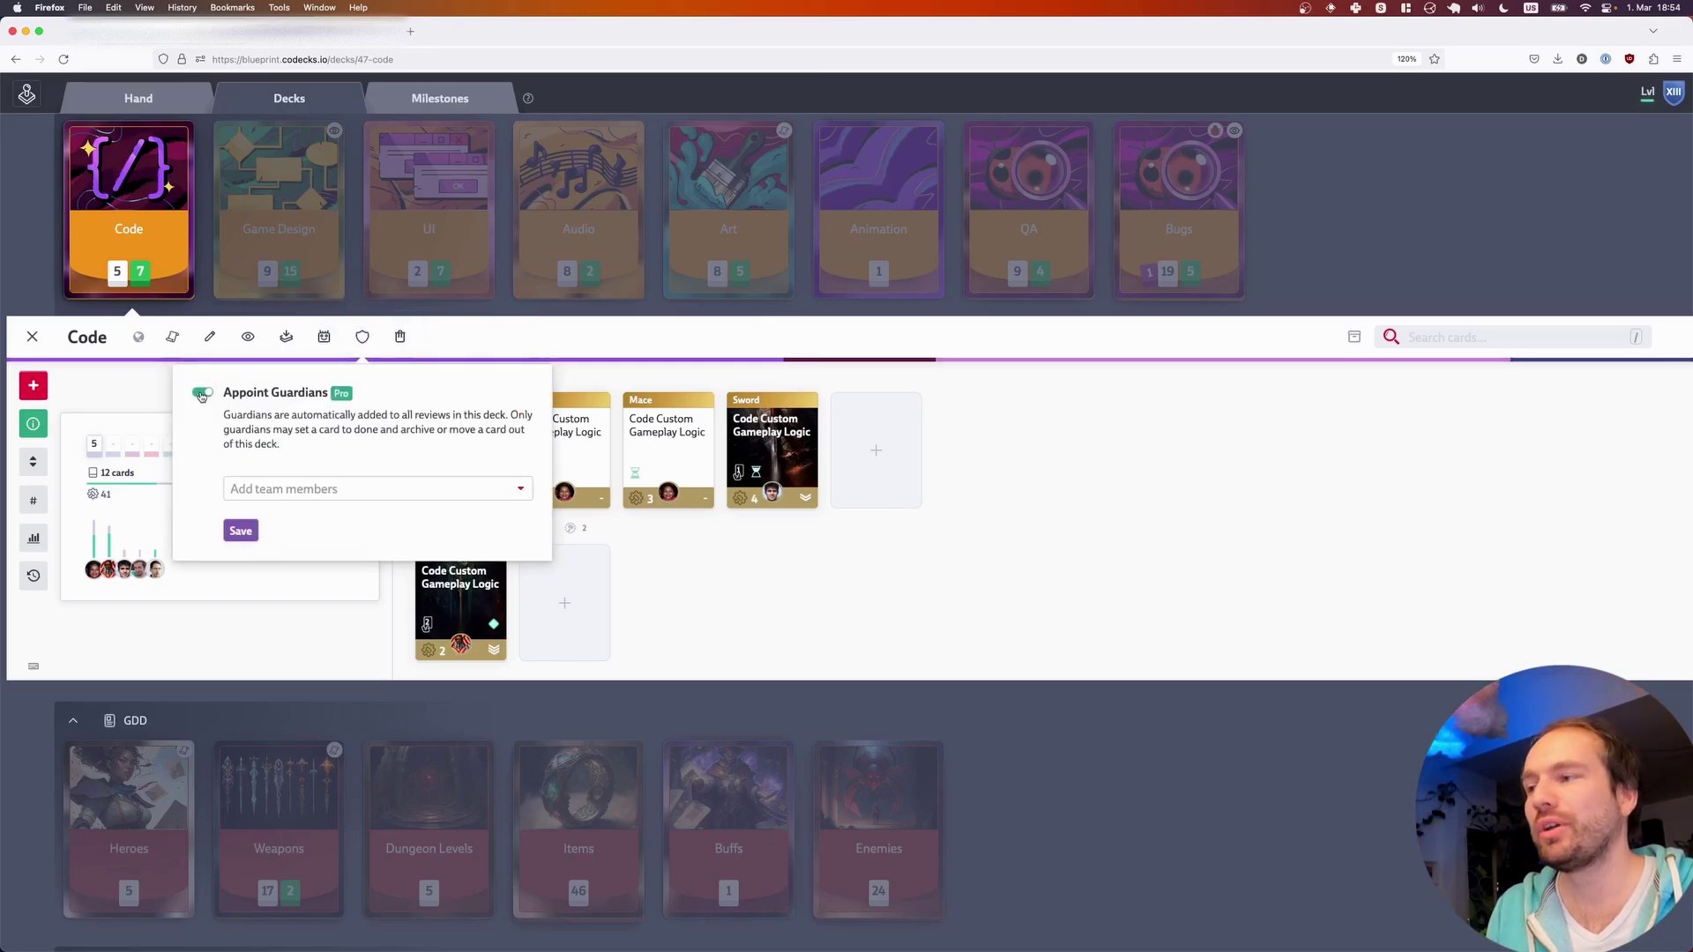
left_click(391, 498)
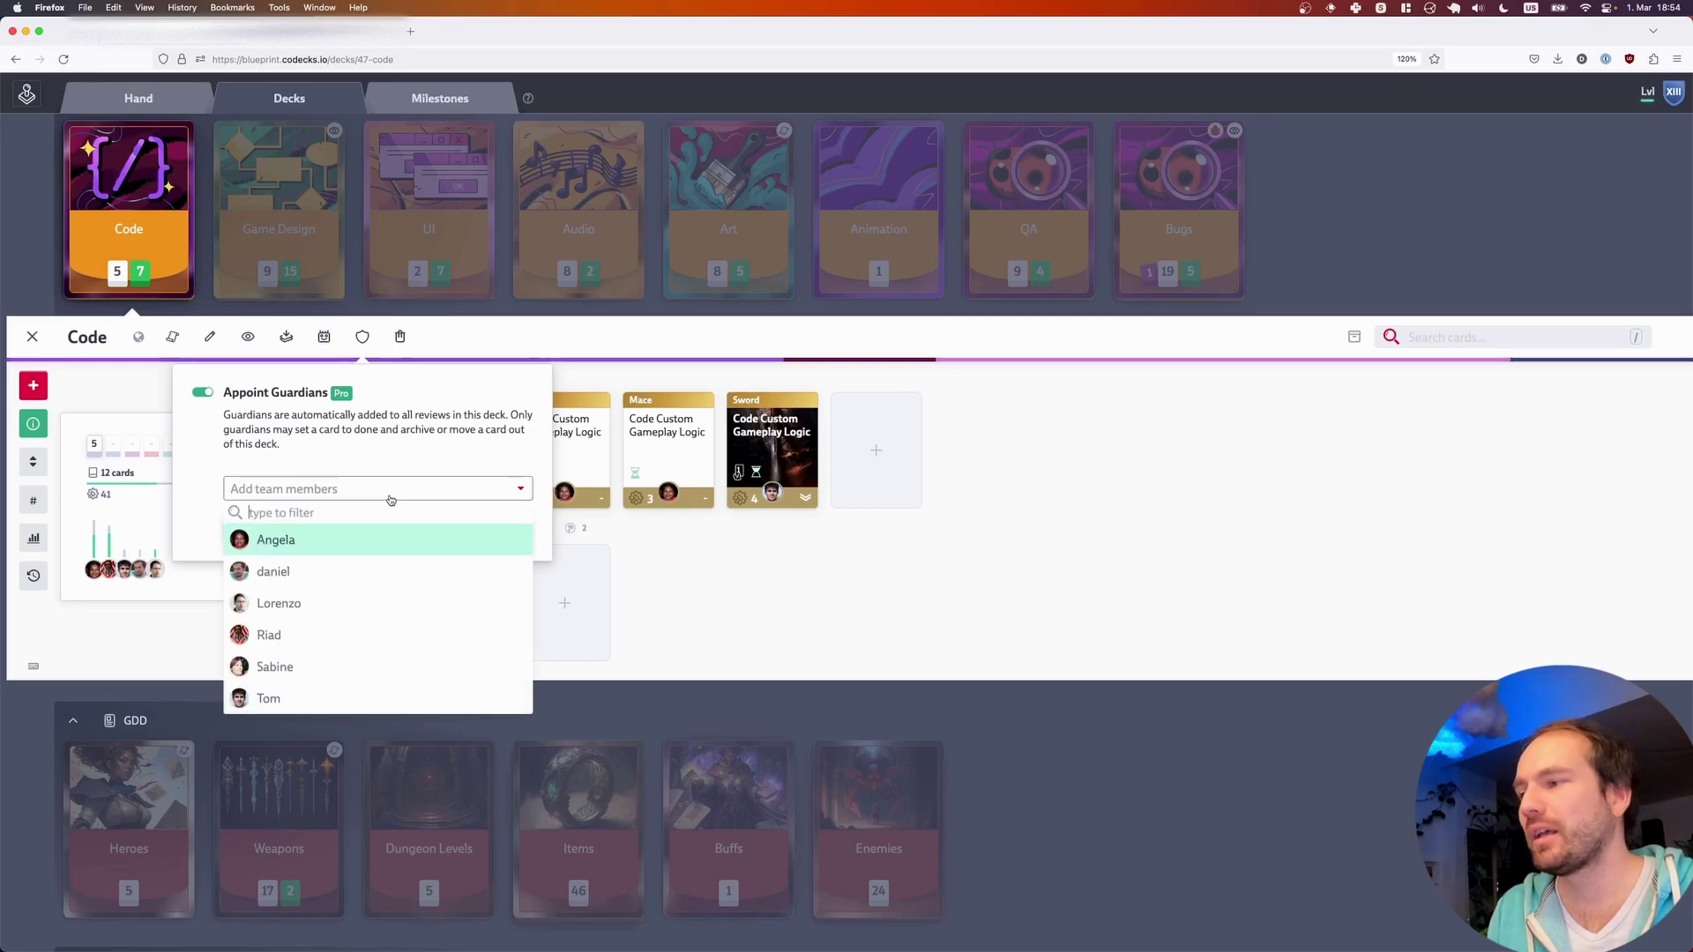
left_click(318, 569)
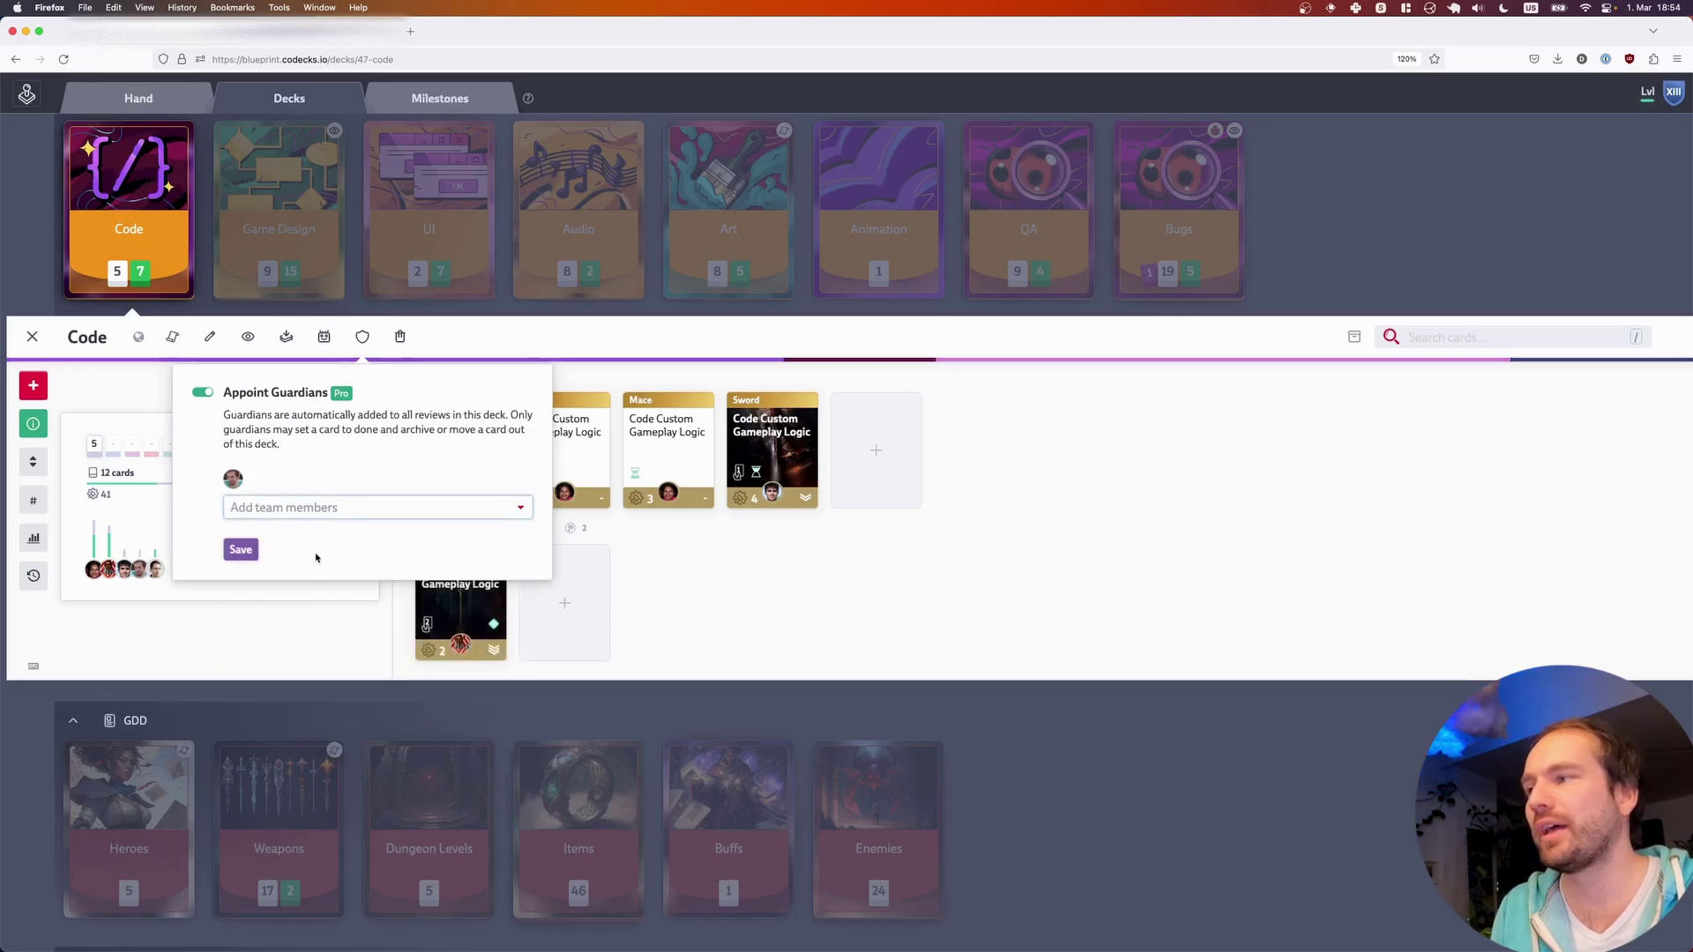
left_click(255, 552)
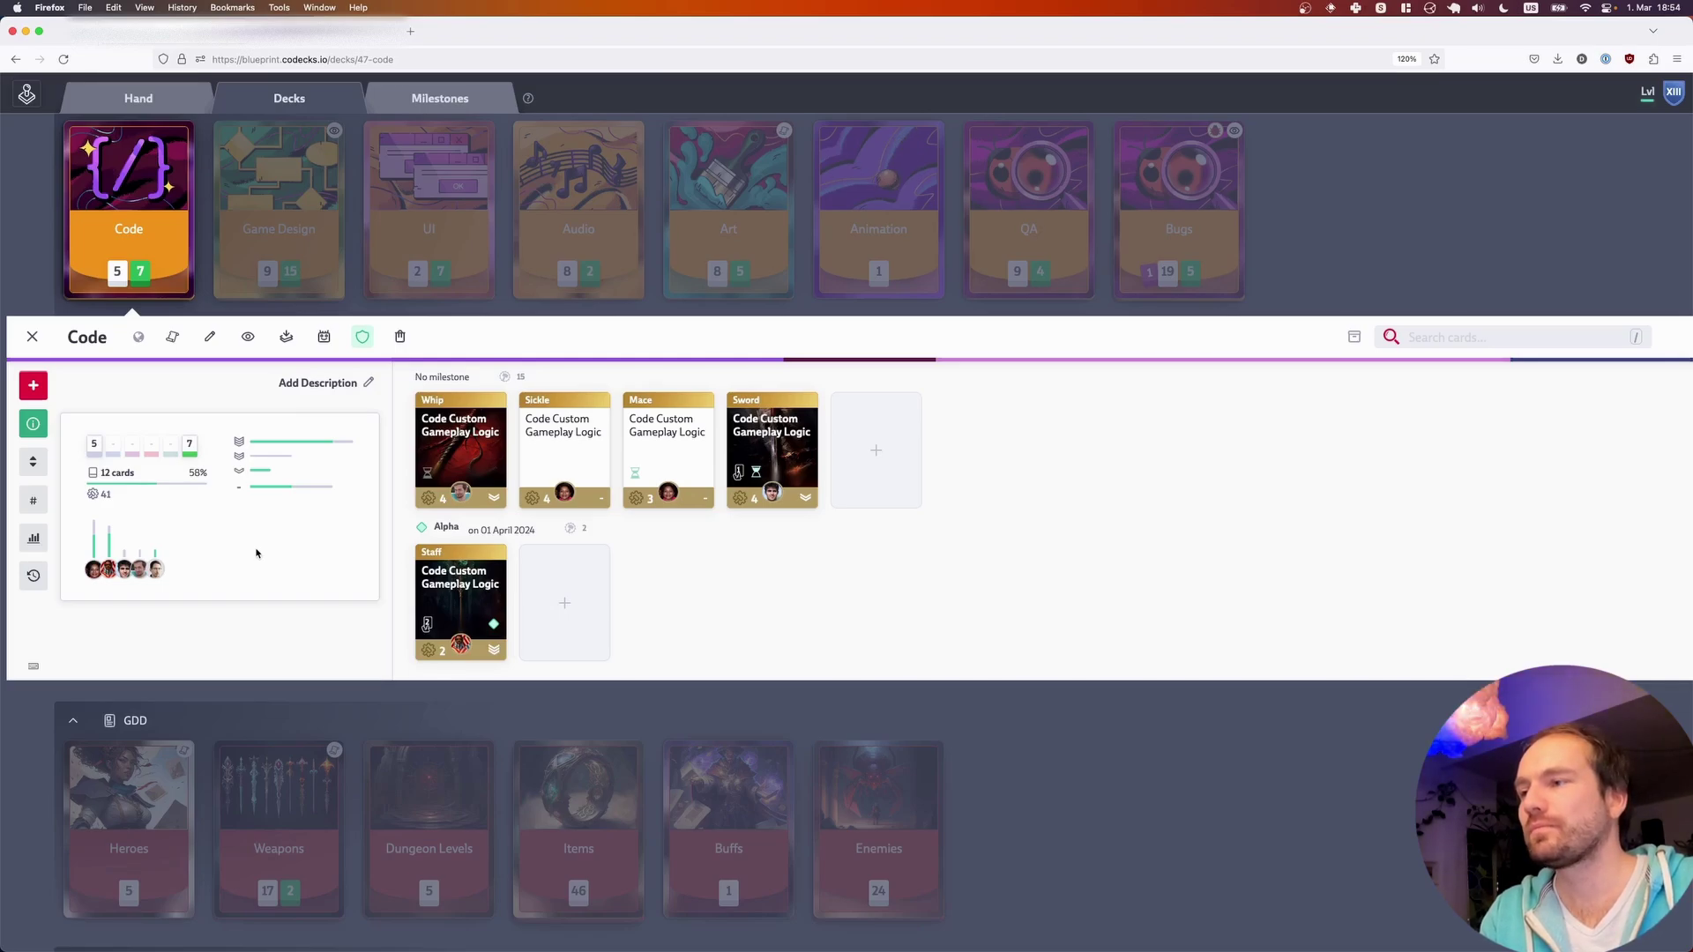
- In the other browser, open the Code deck and its Sword card
key("super+Tab")
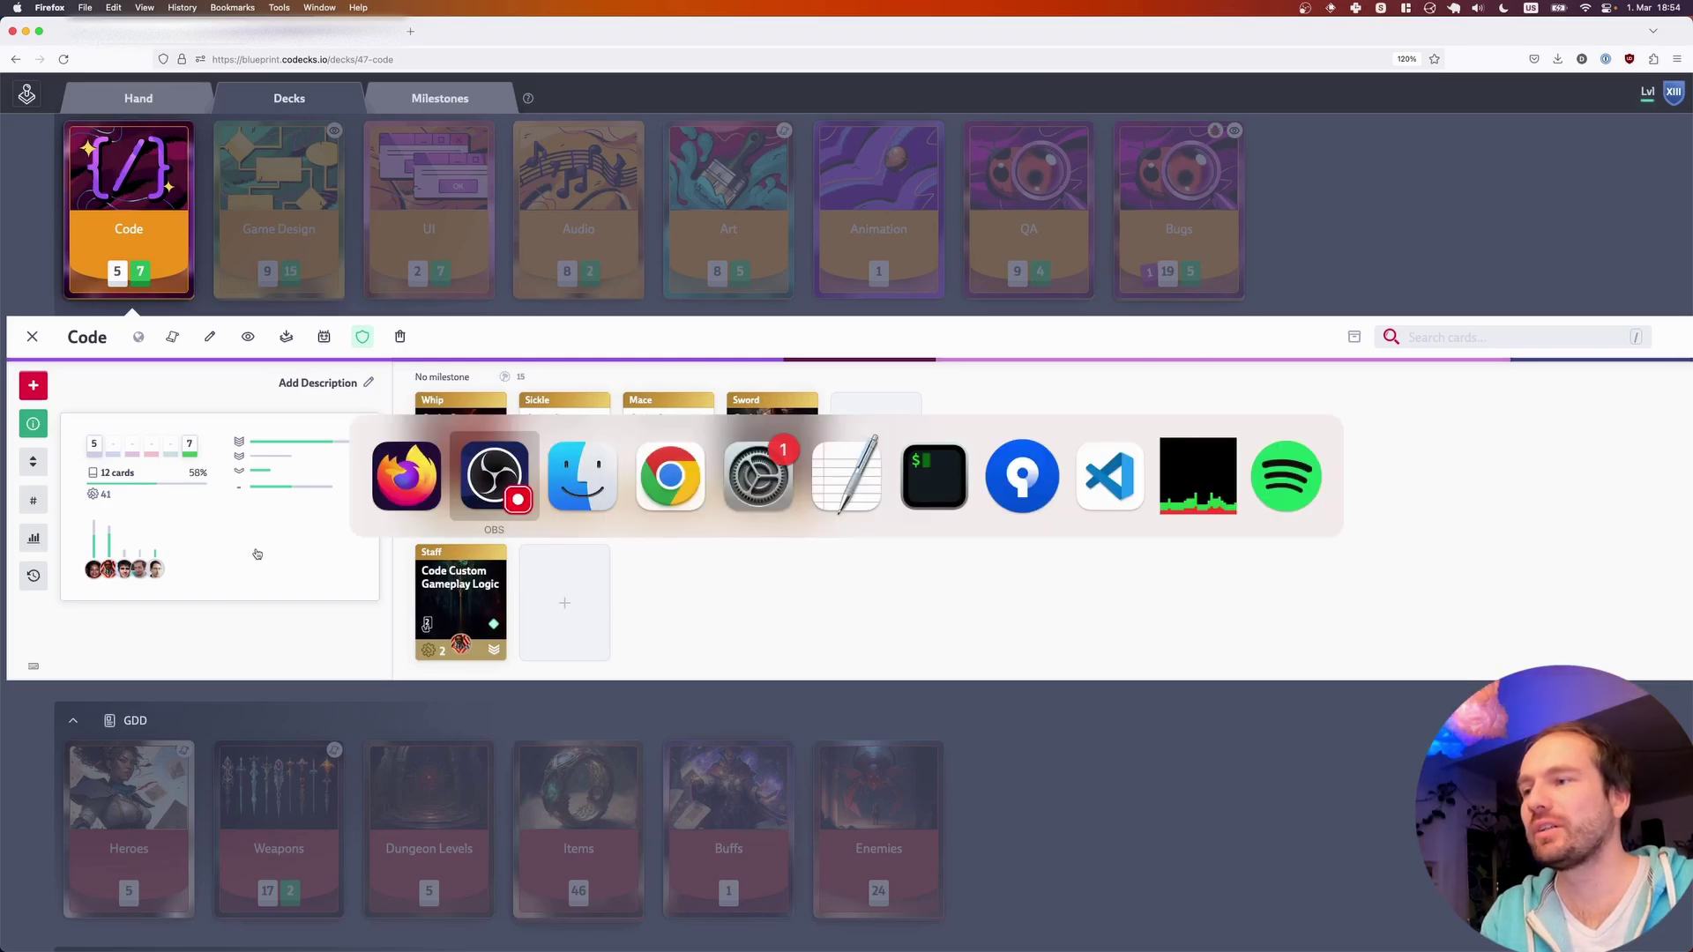
key("super+Tab")
key("super+Tab")
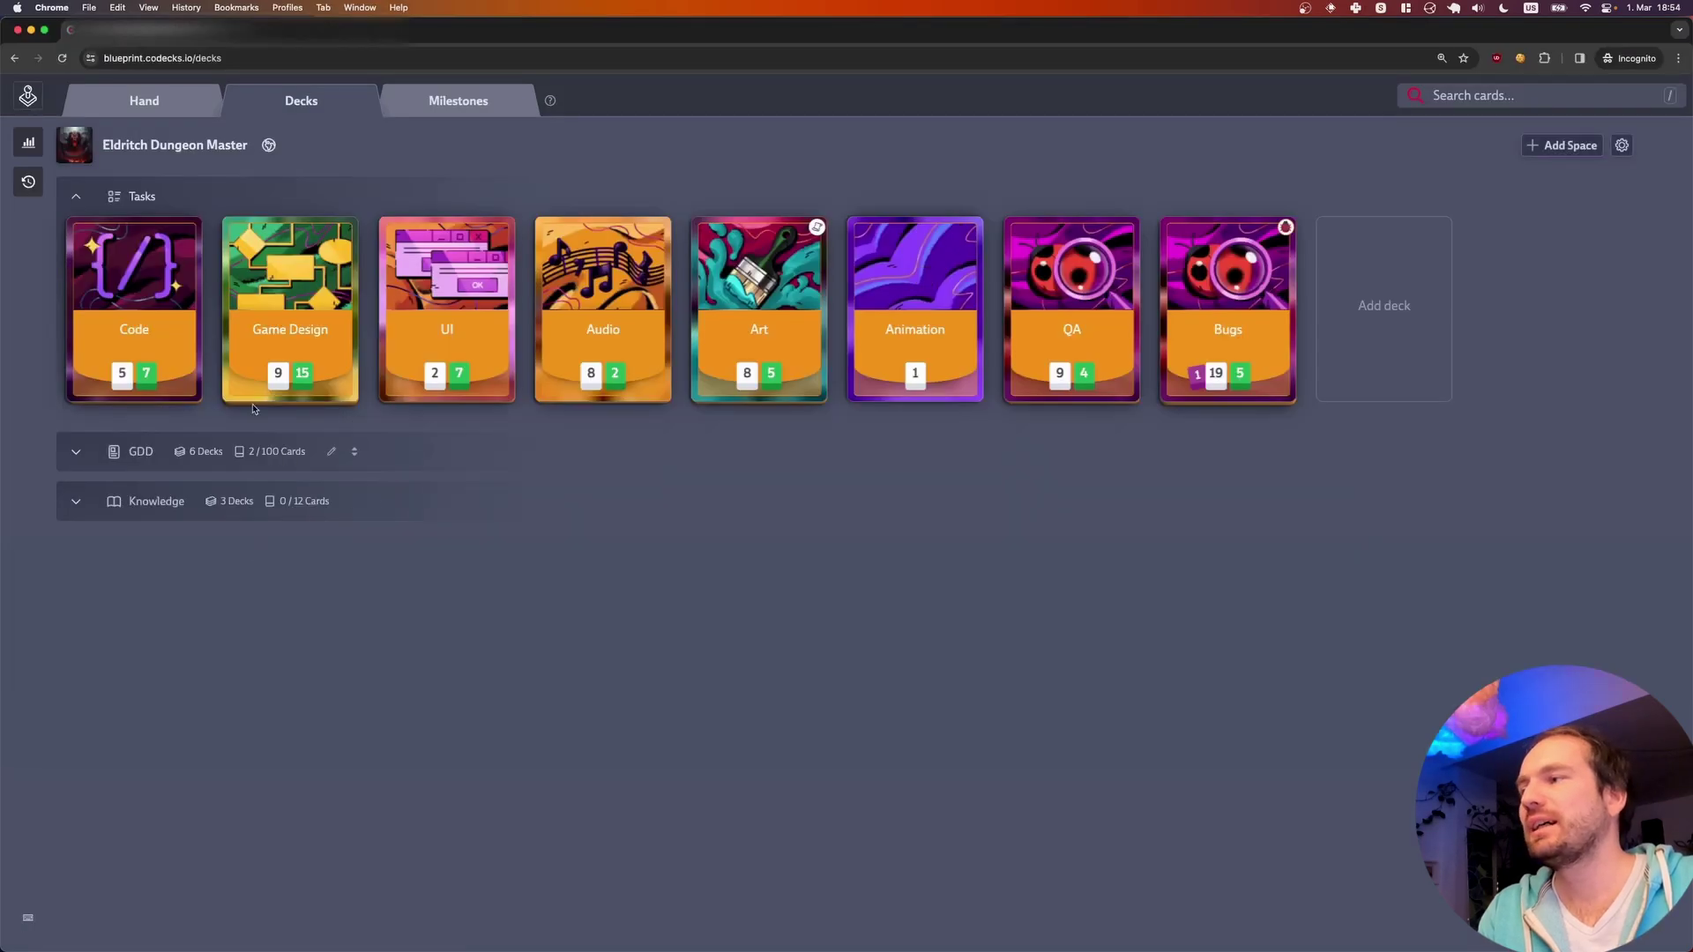
left_click(168, 356)
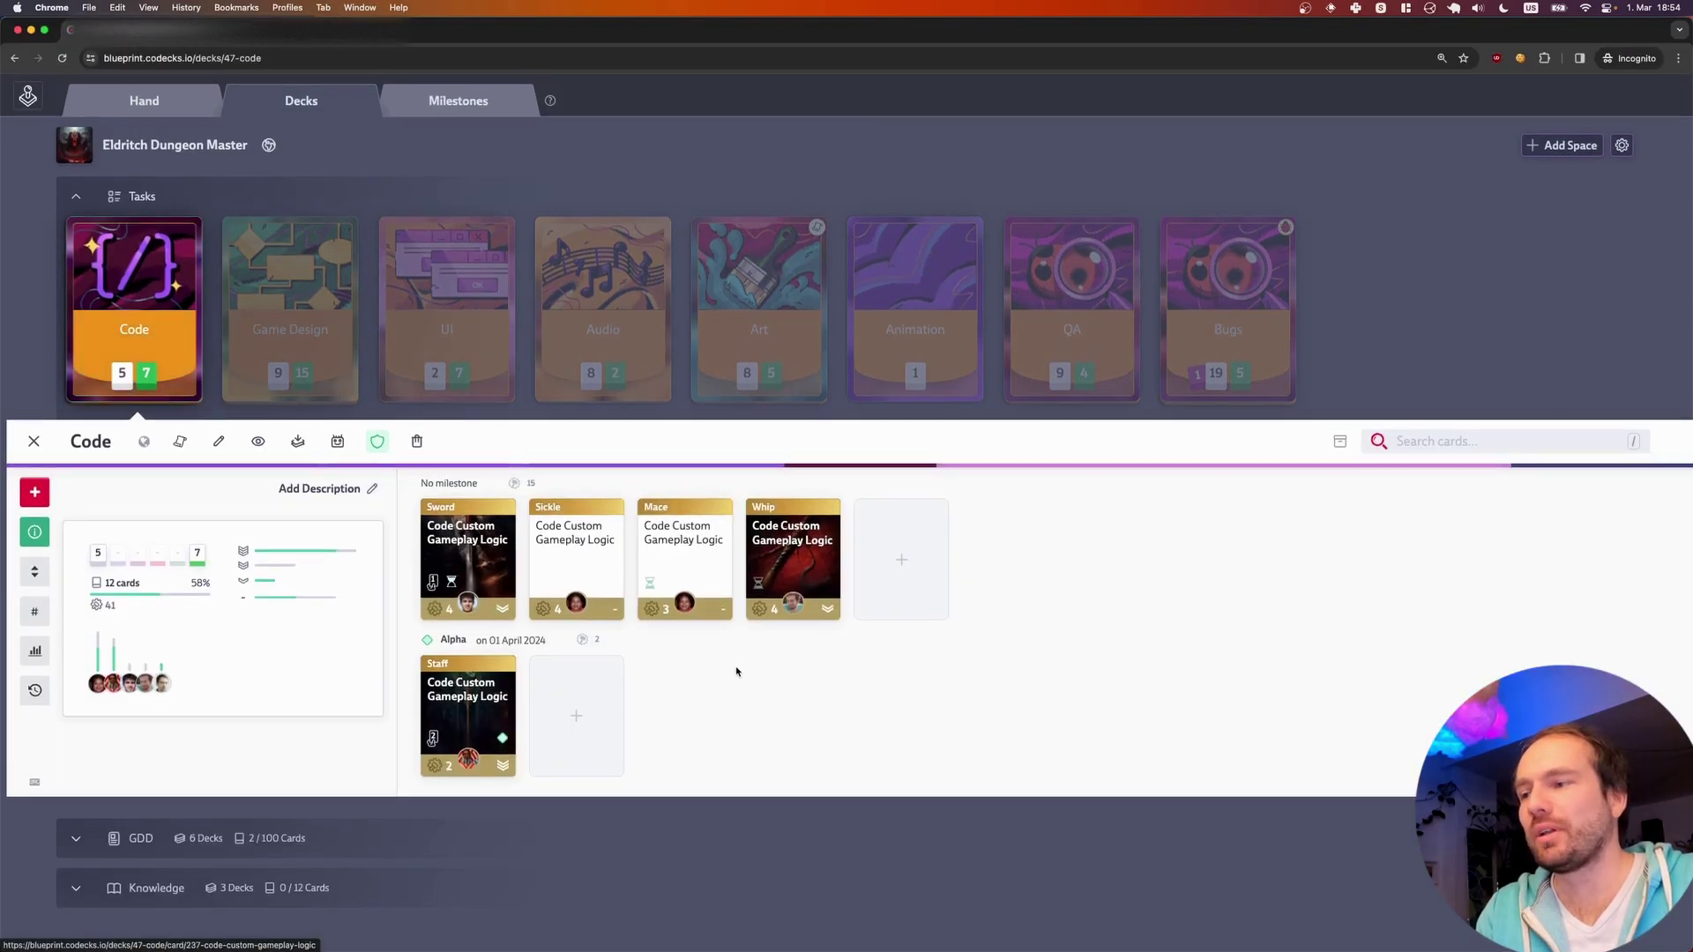
left_click(499, 580)
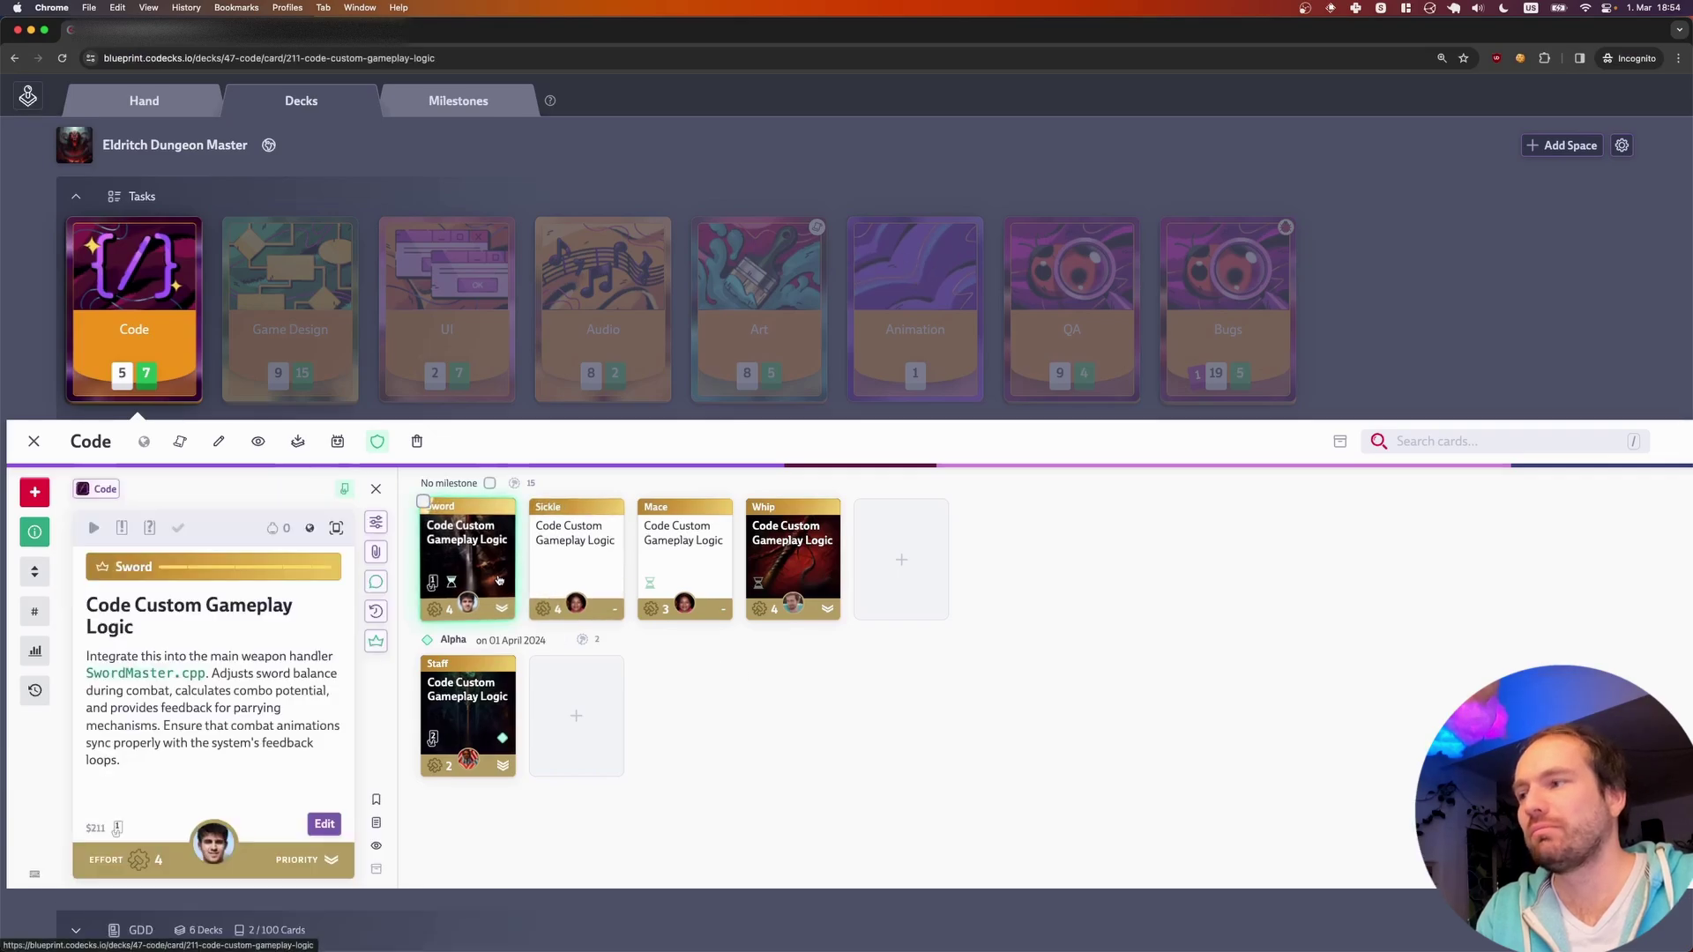
scroll(467, 568, "down", 2)
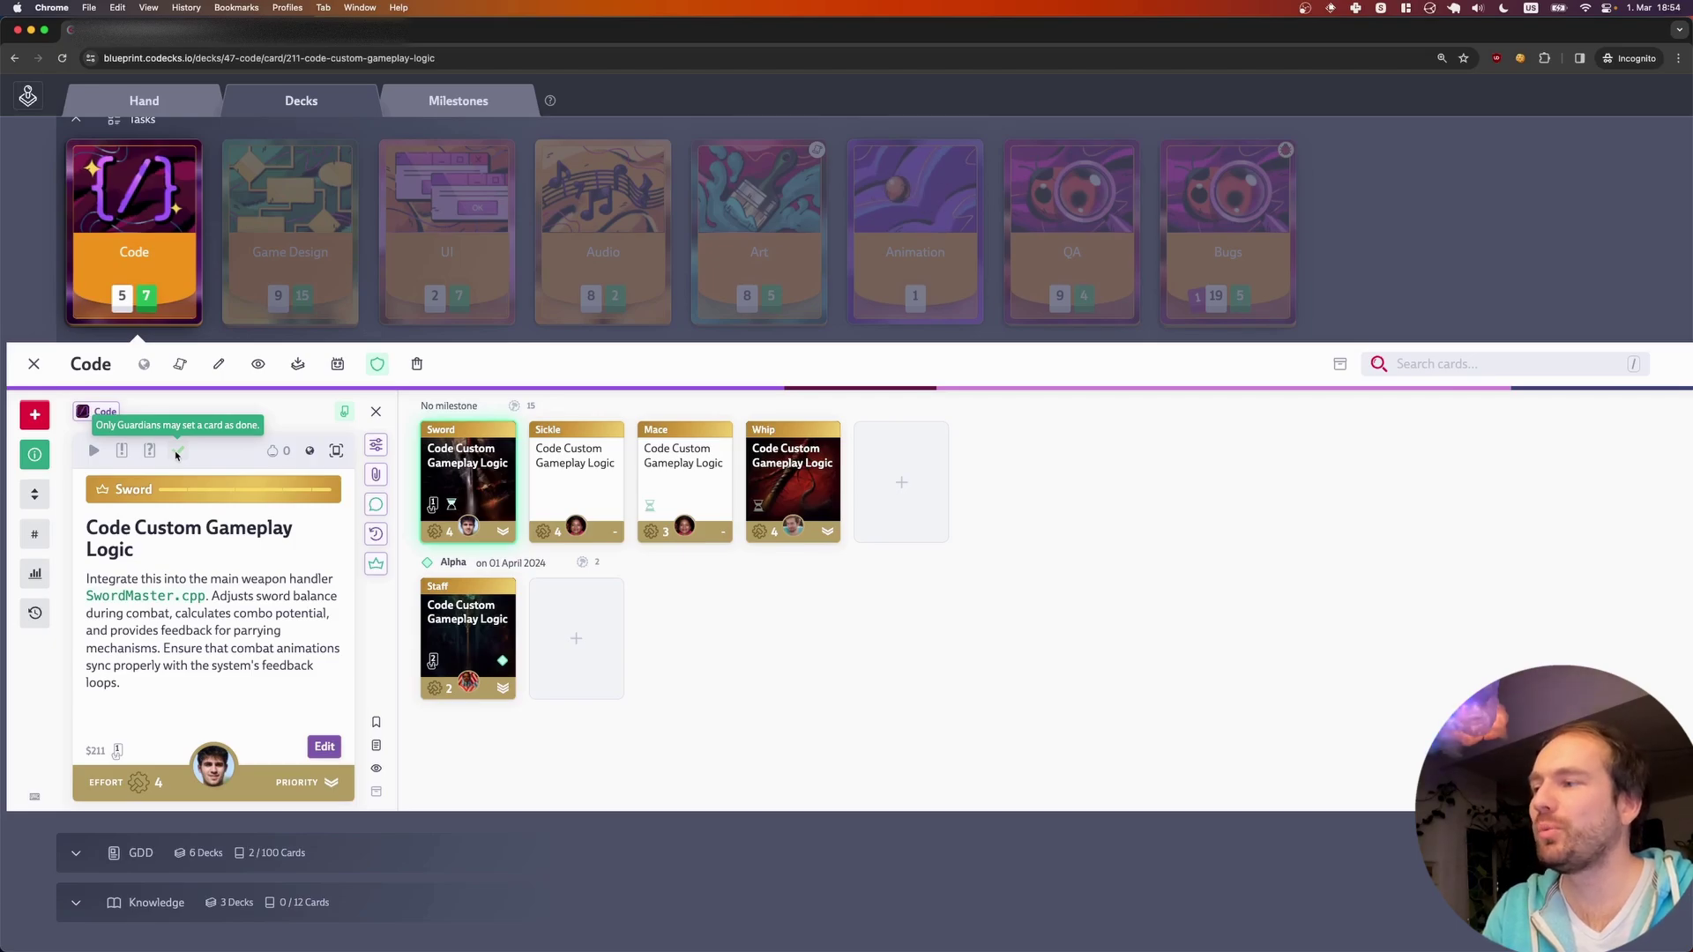
- Mark the Sword card as to be reviewed and write 'Let's check it out'
left_click(150, 451)
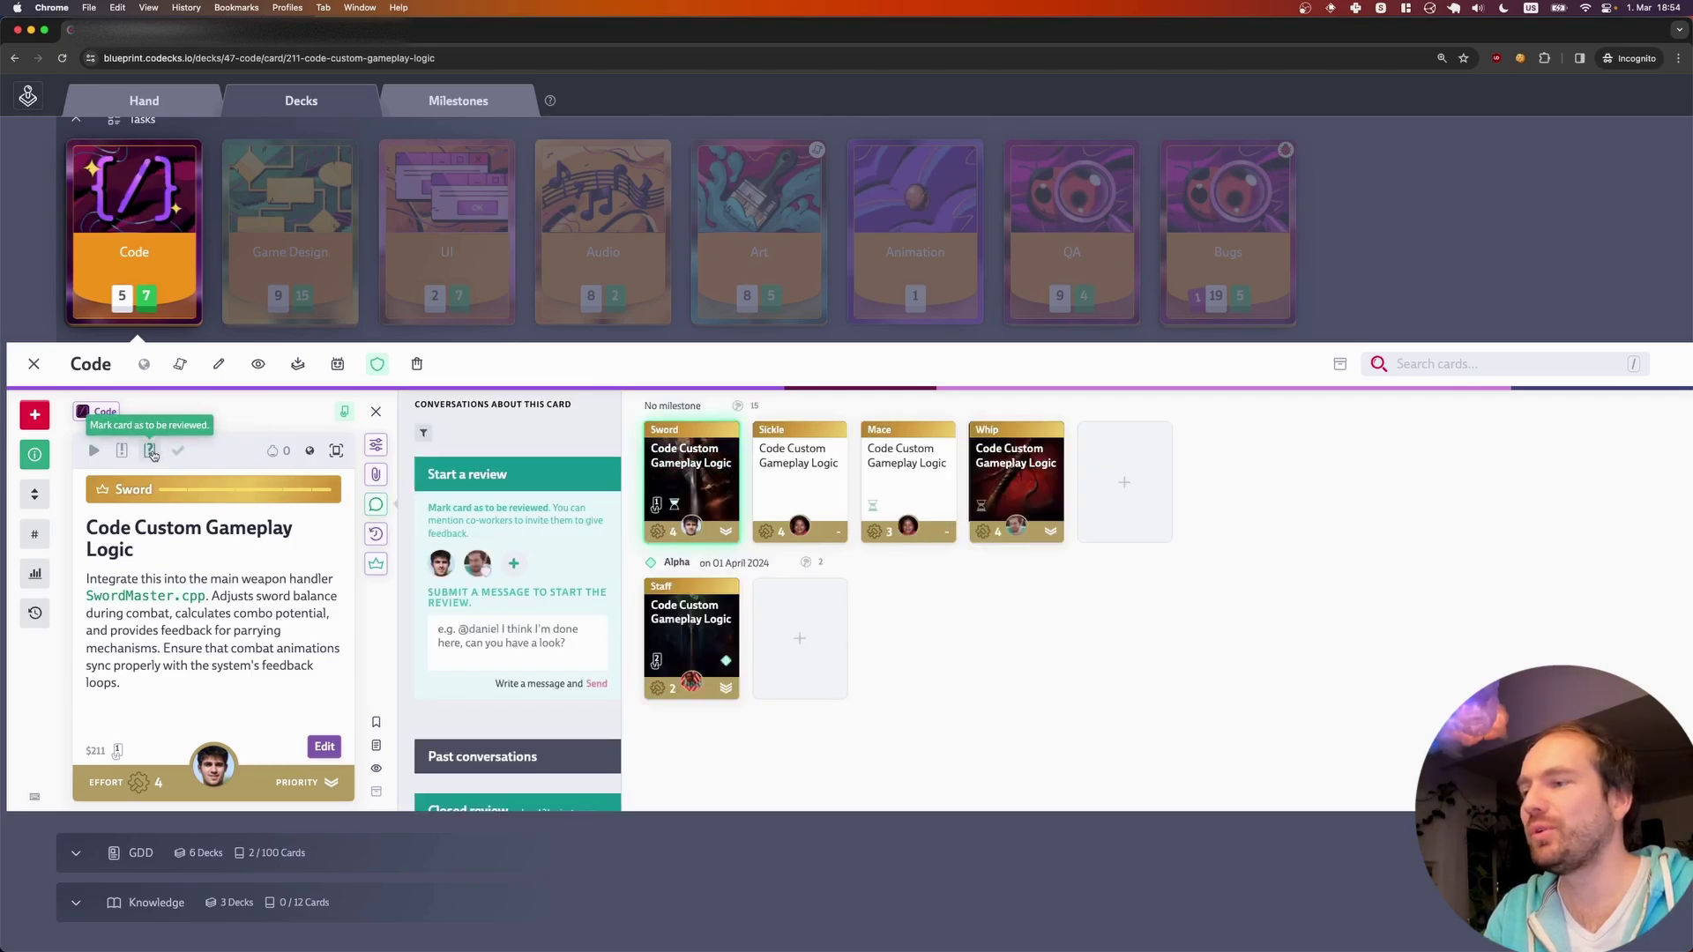
scroll(438, 473, "down", 1)
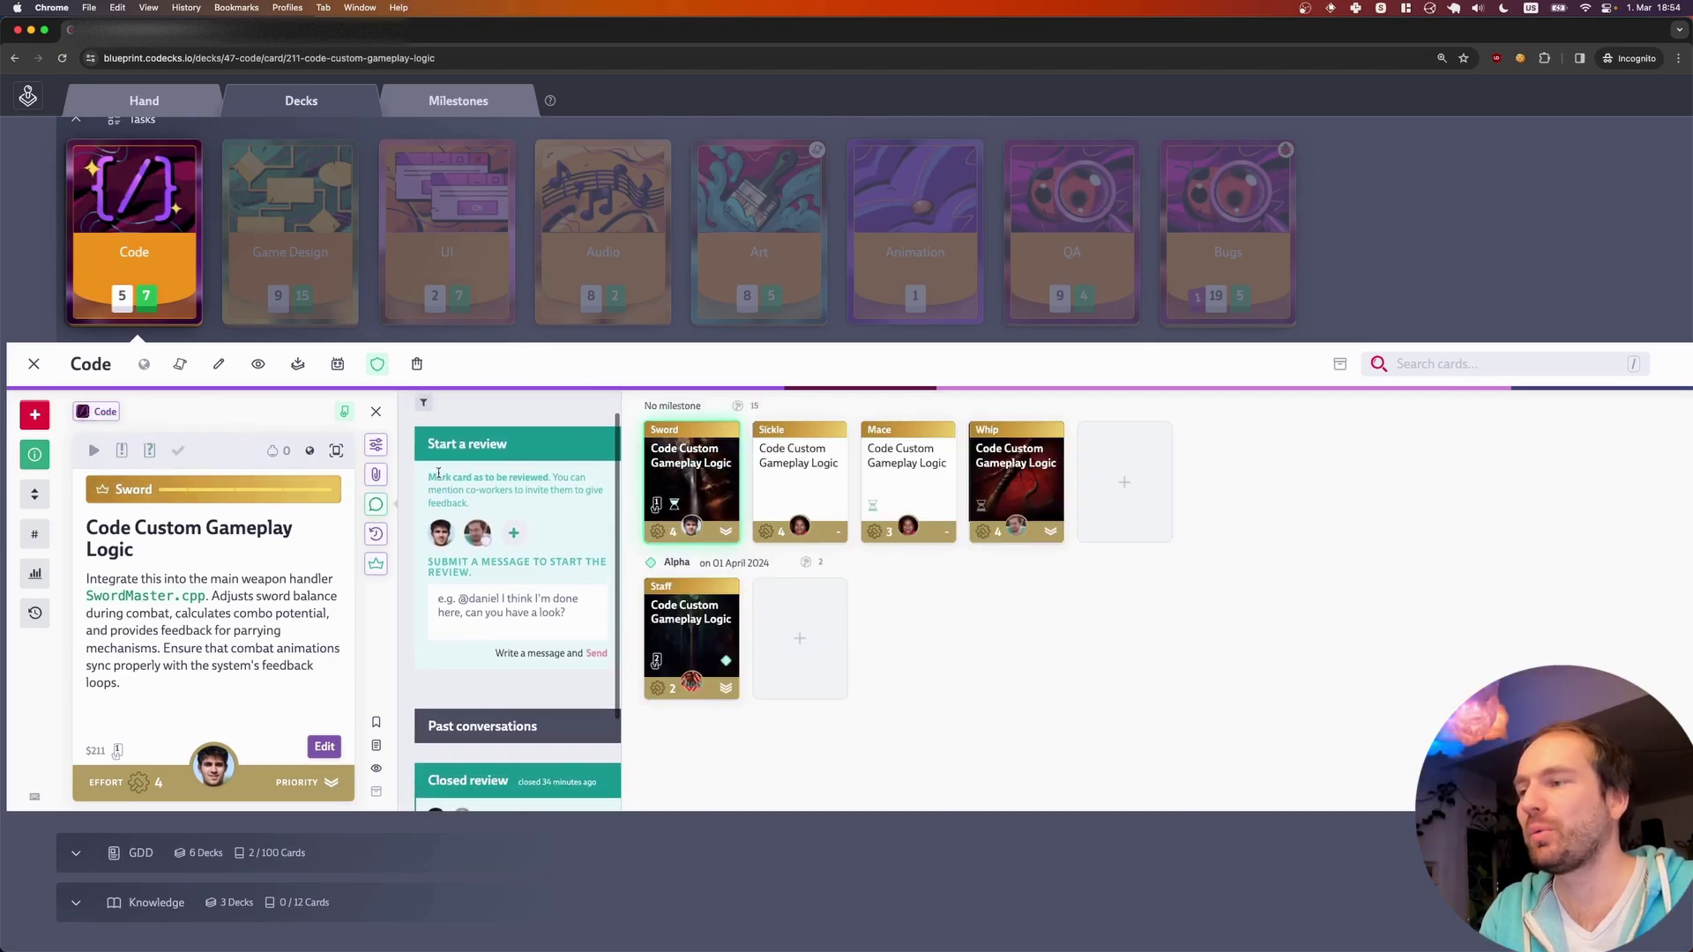
mouse_move(481, 534)
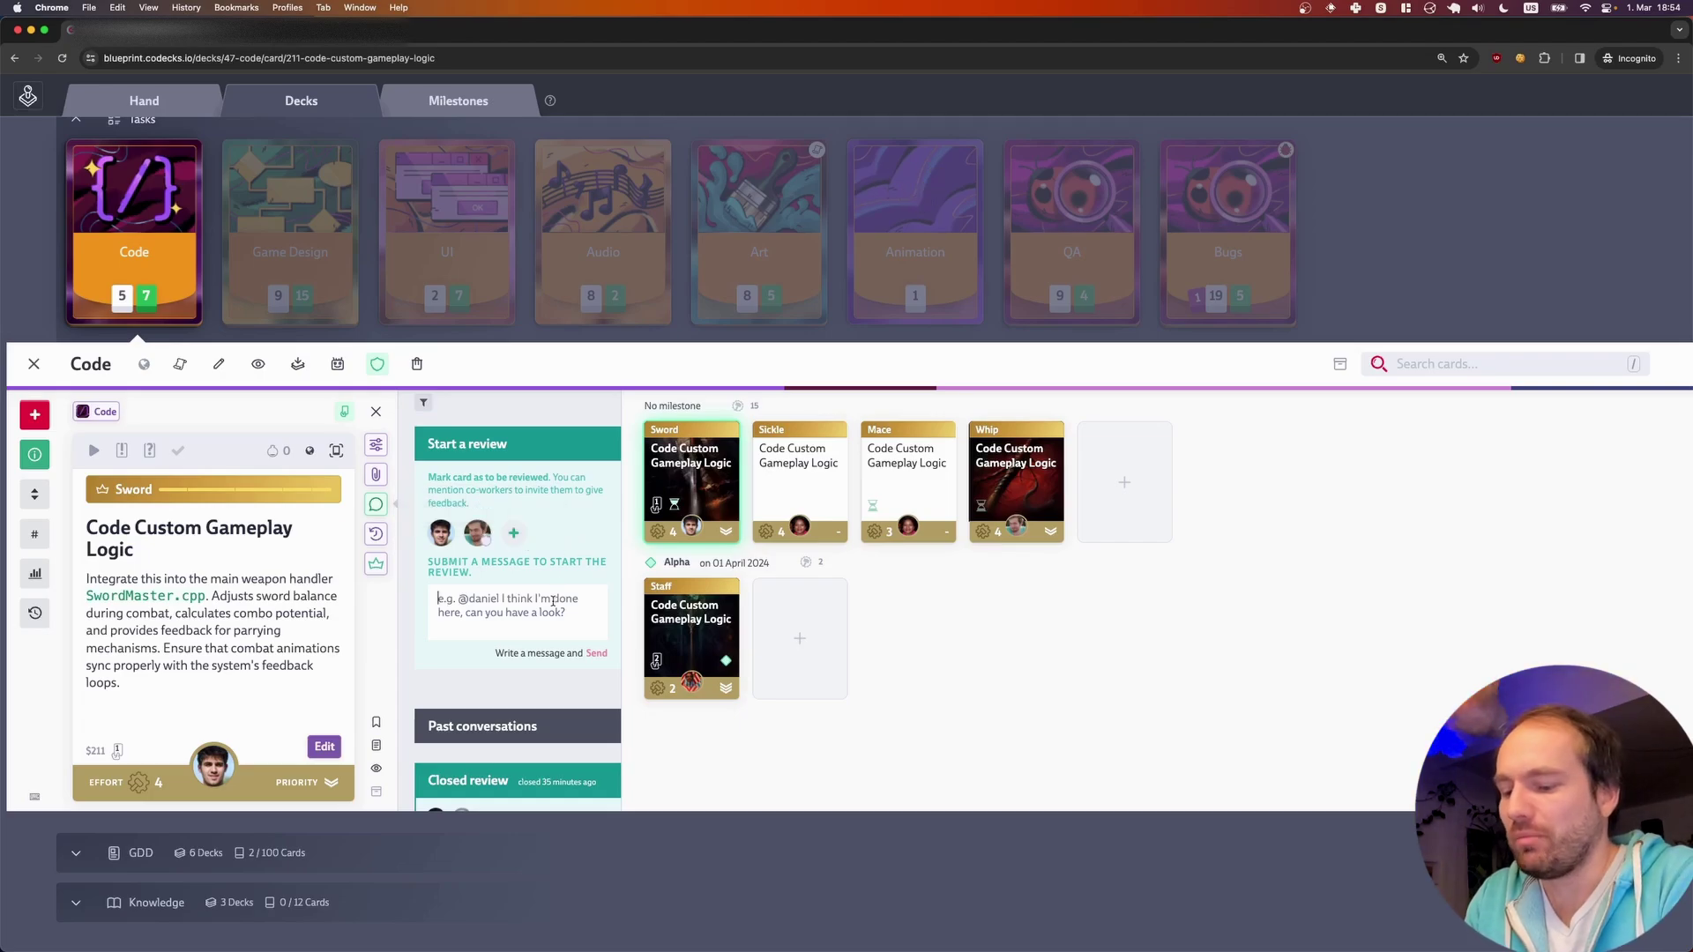
type("Let's")
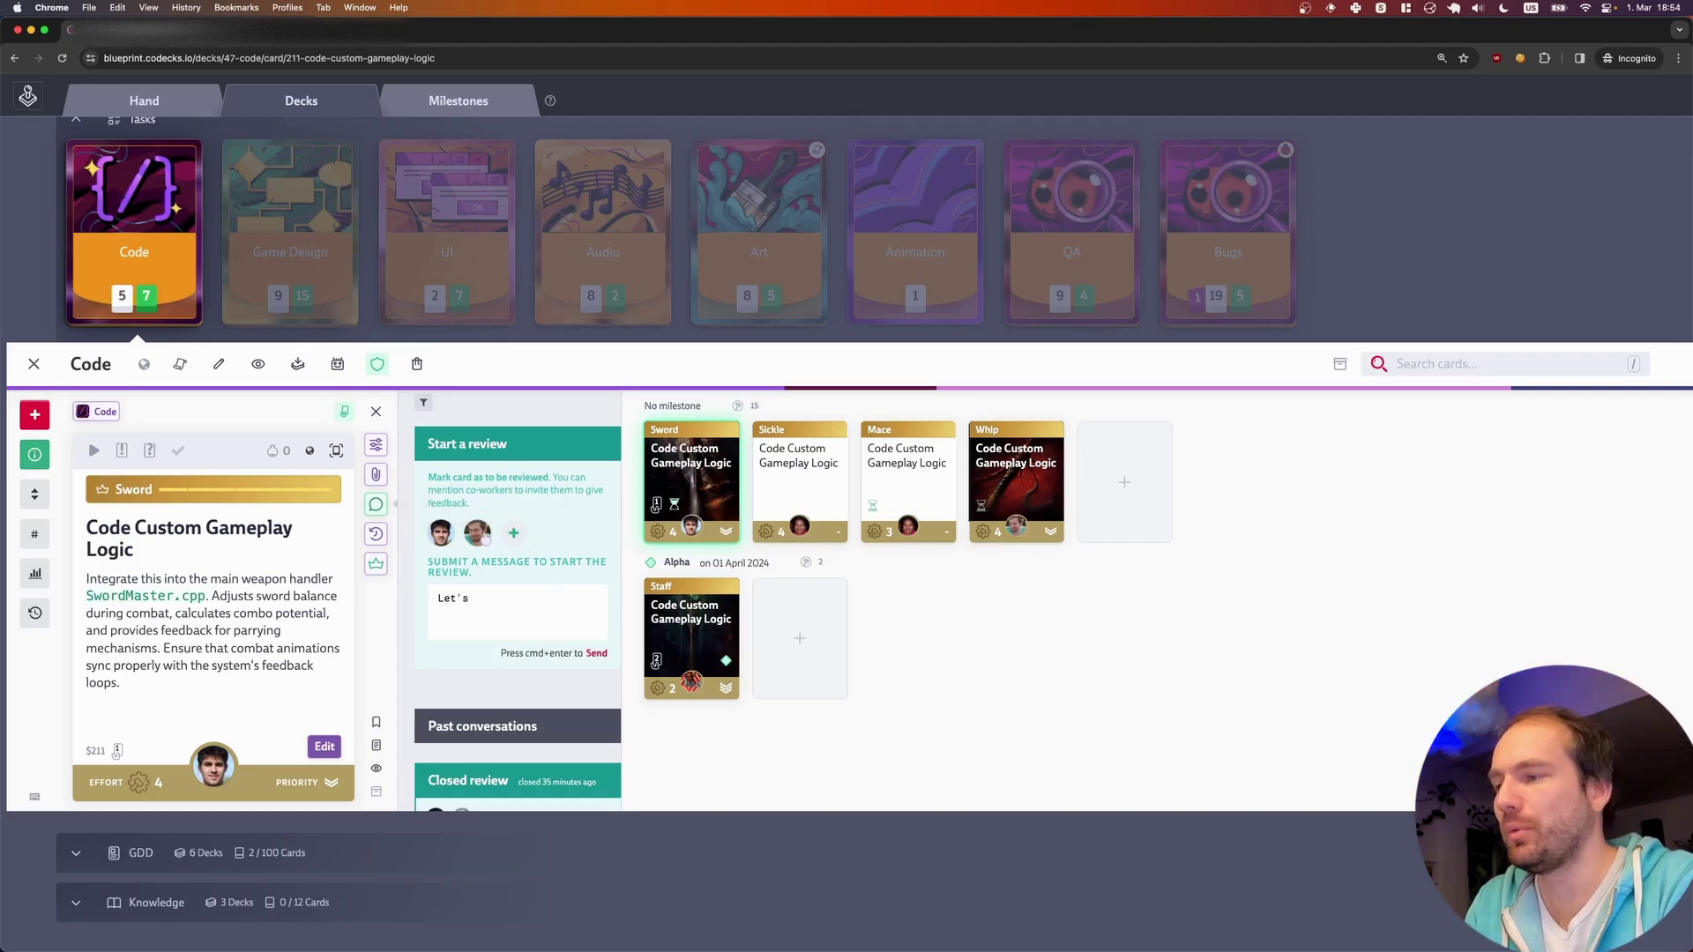
type(" check i")
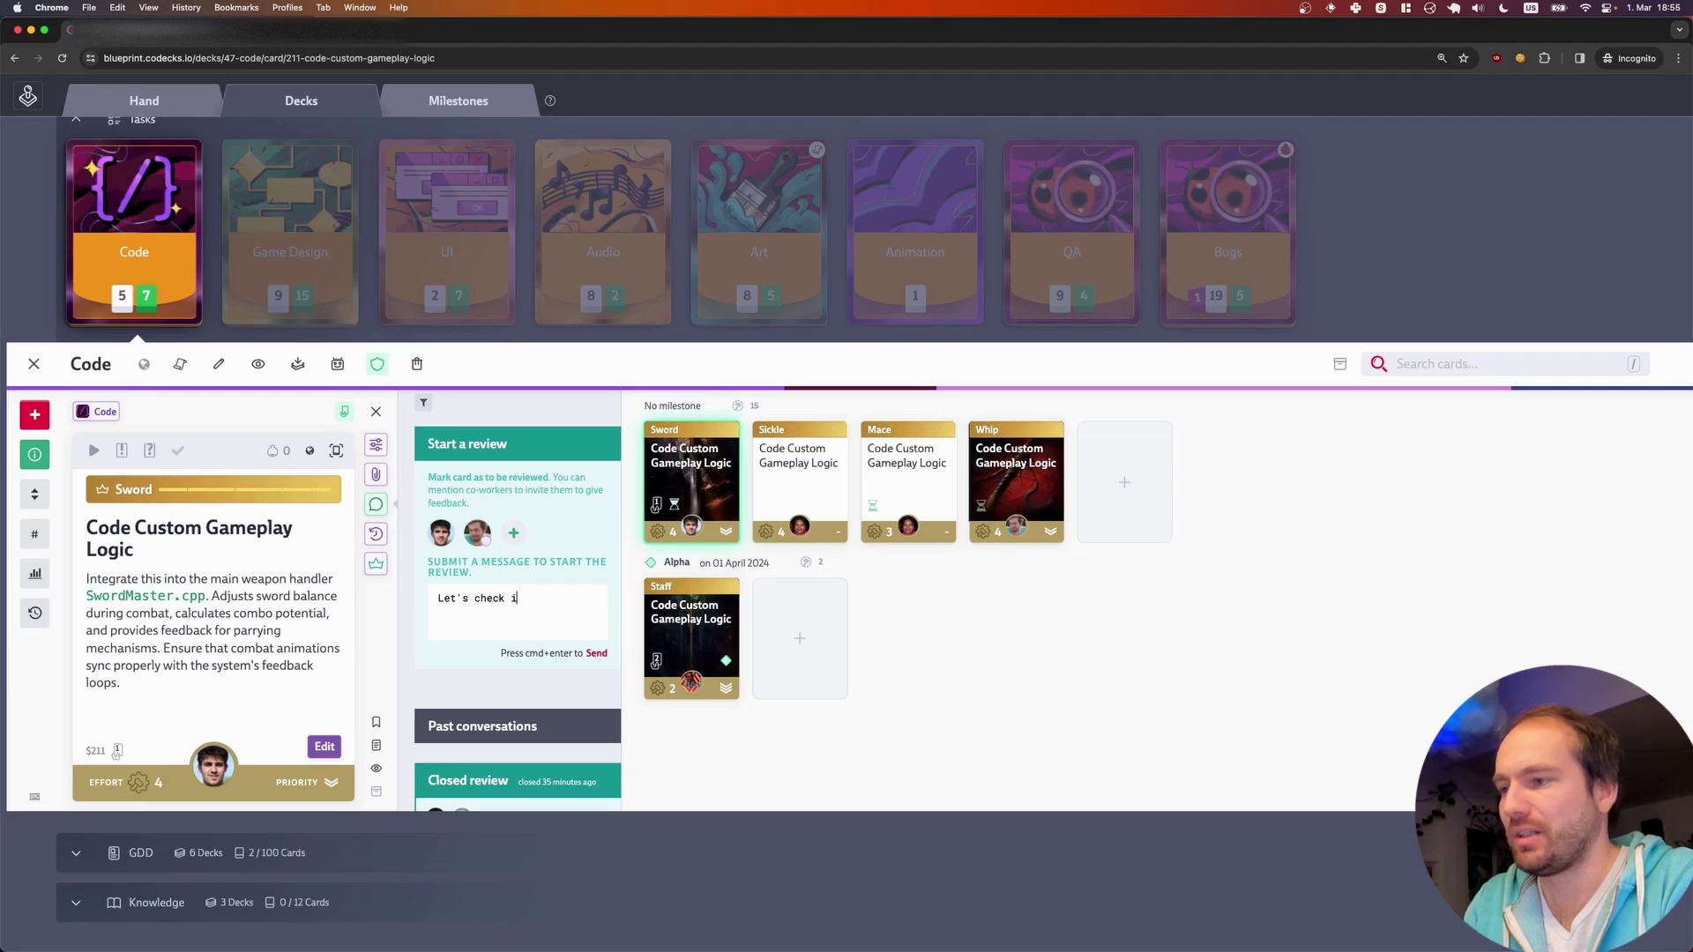
type("t out")
- Send the 'Let's check it out' review request on the Sword card with Cmd+Enter
key("super+Return")
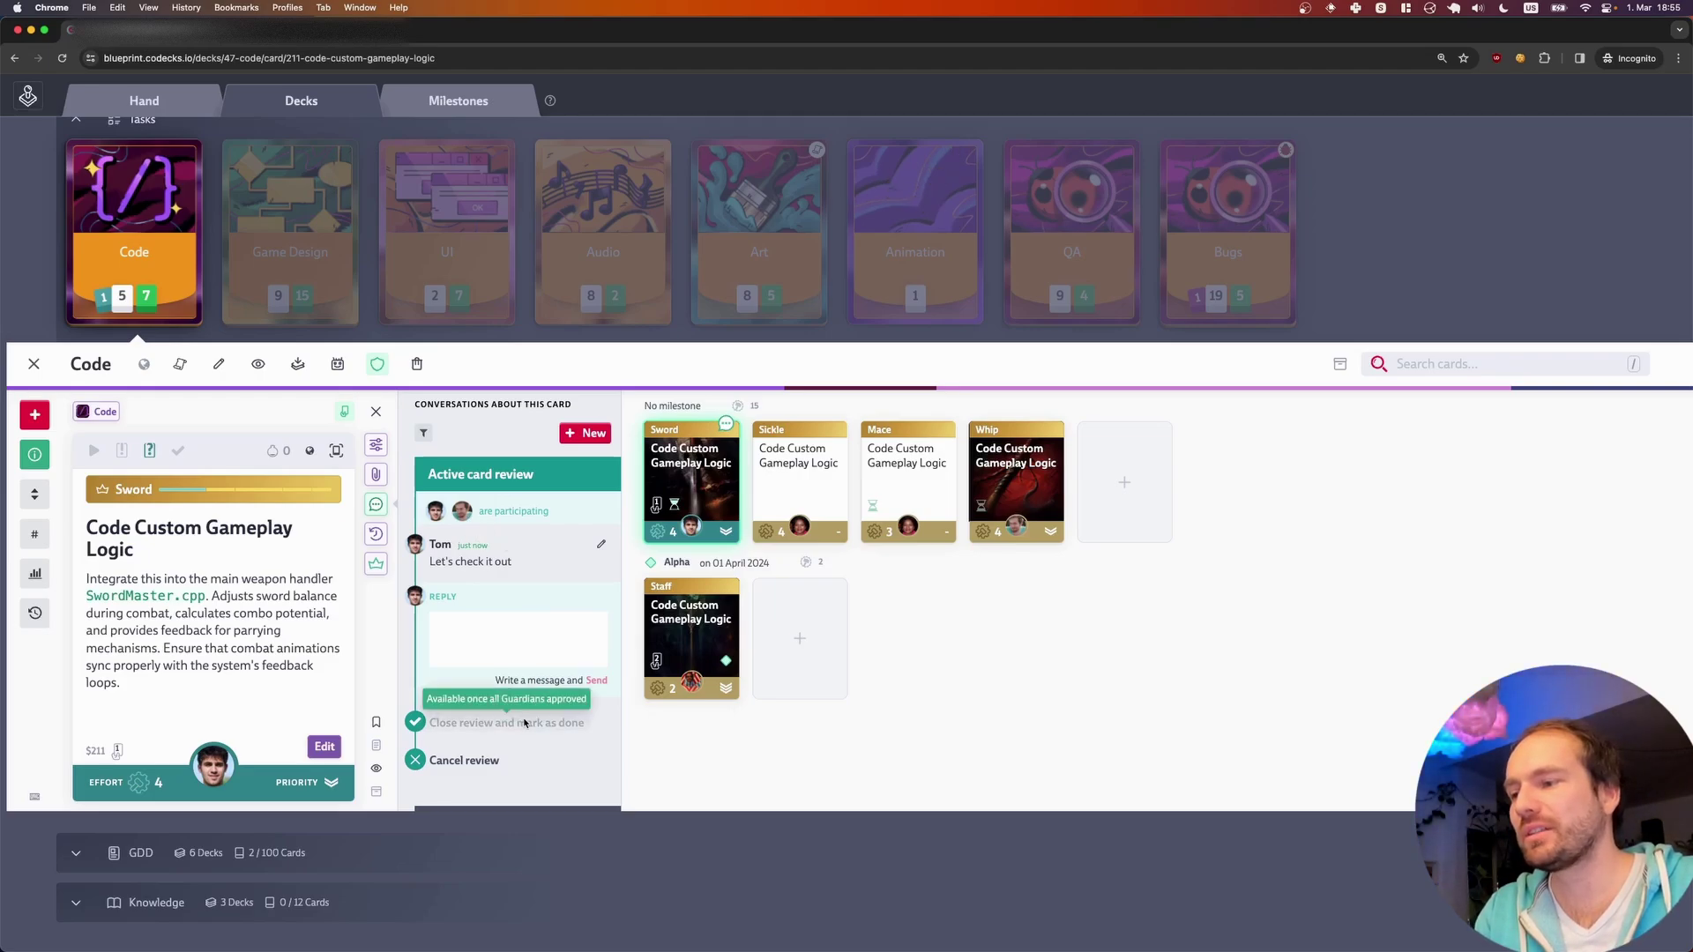
scroll(523, 723, "down", 1)
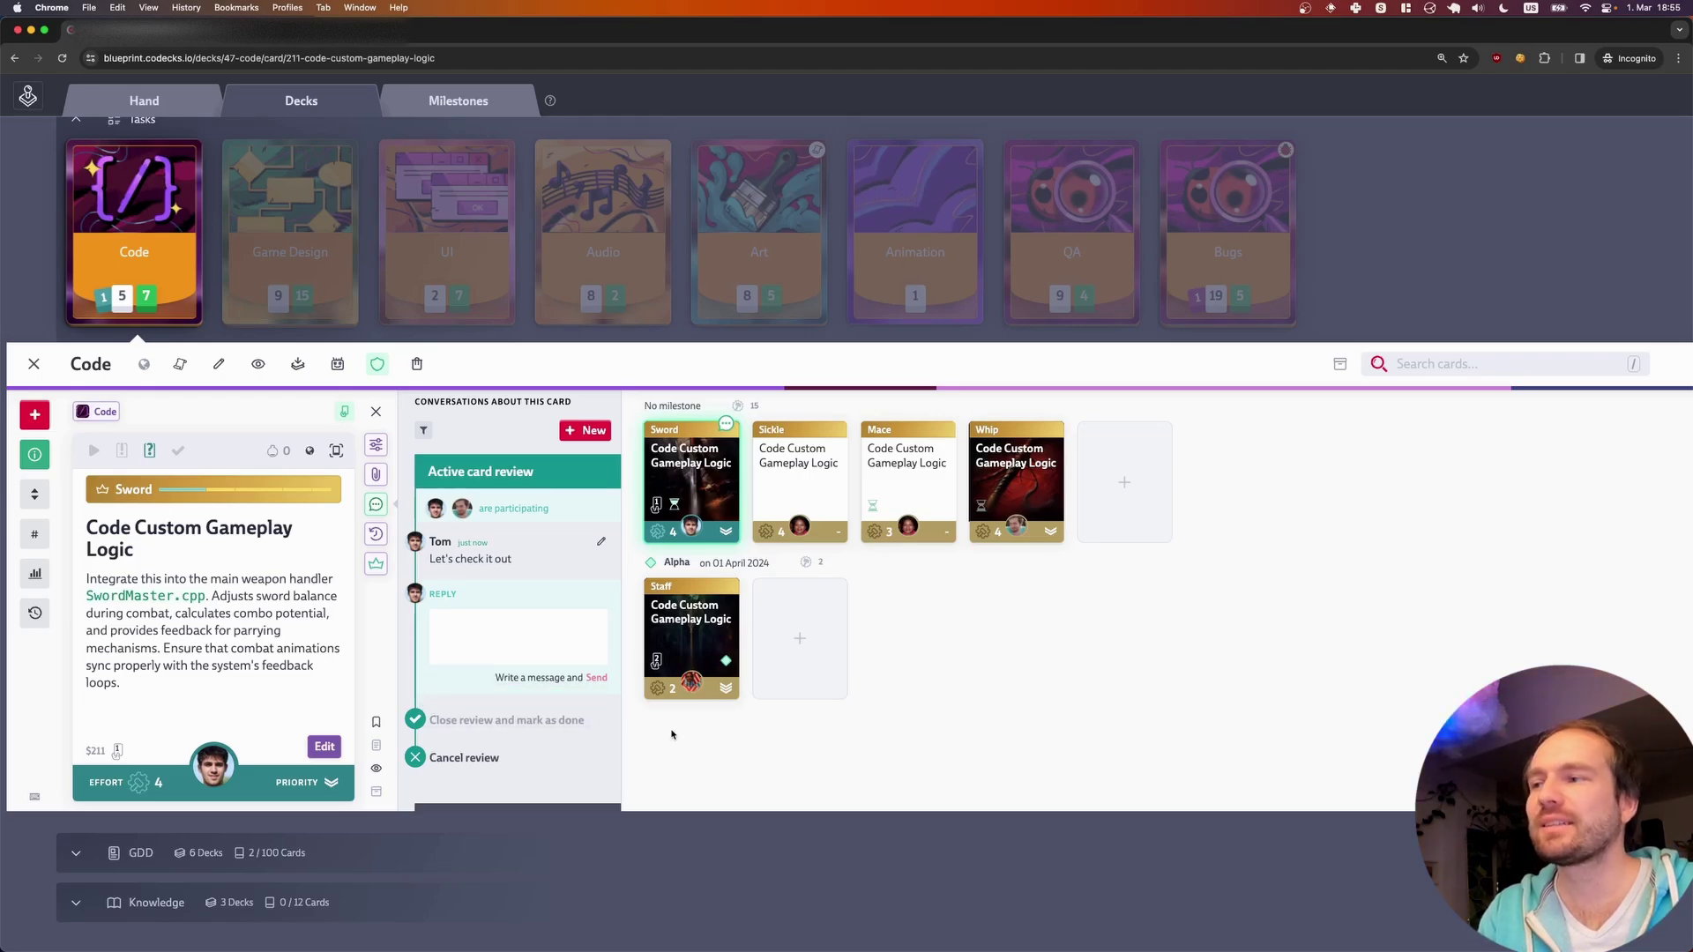
key("super+Tab")
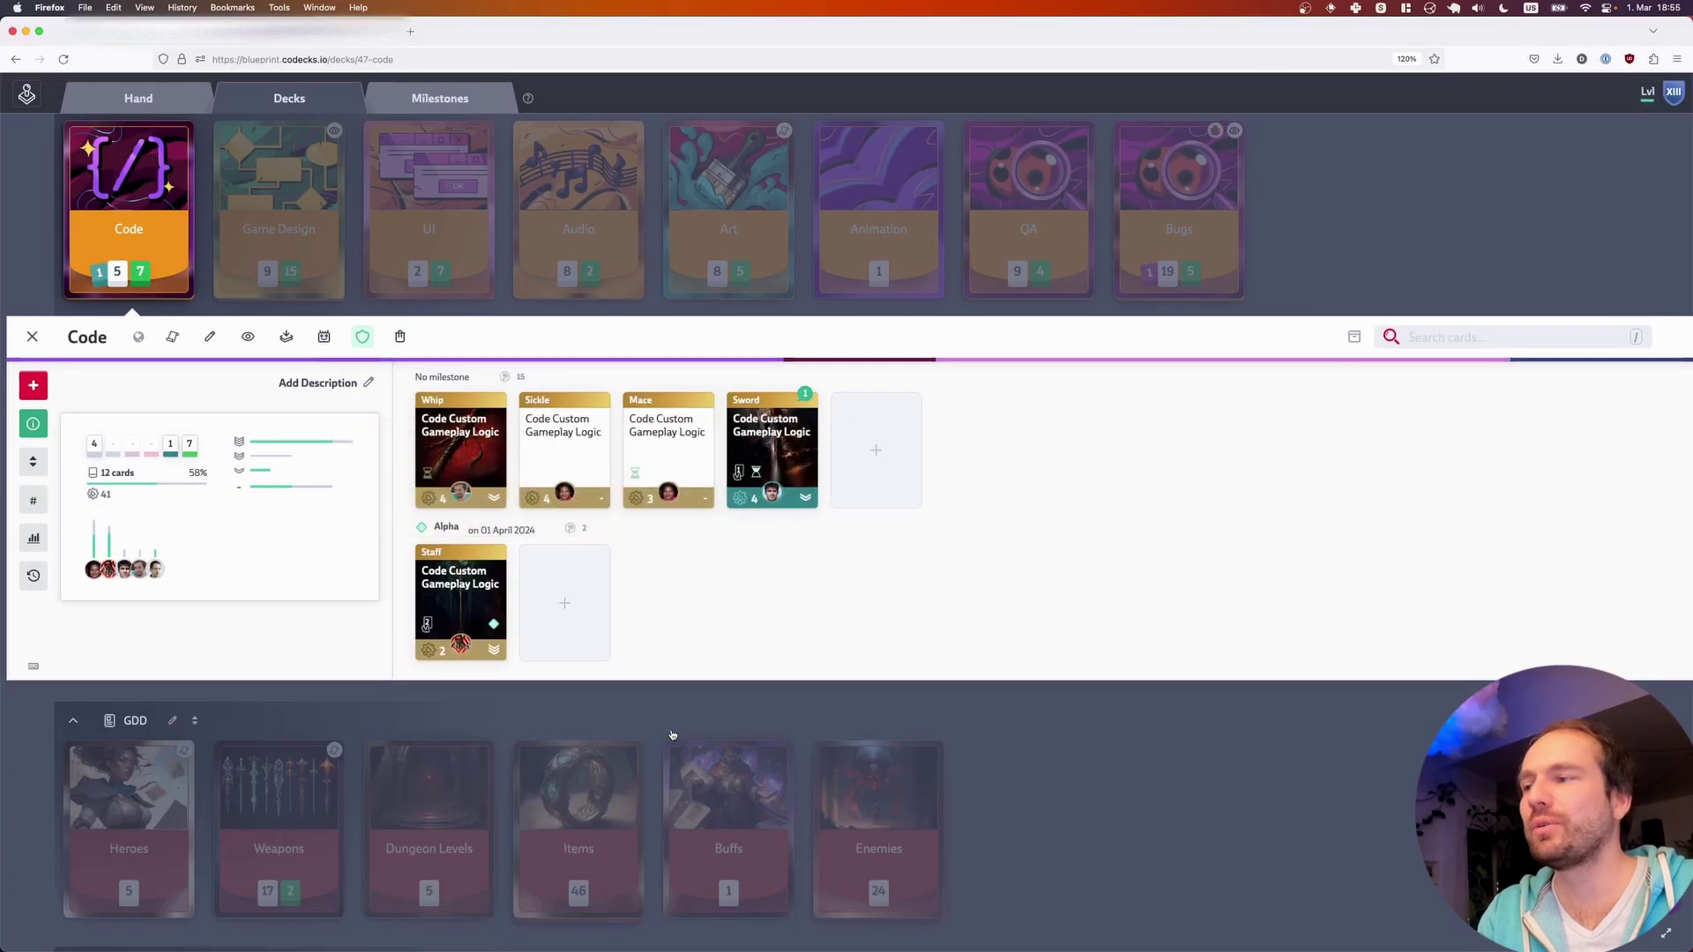
- Open the Sword card's conversation in Firefox and approve the review, leaving the conversation
left_click(769, 445)
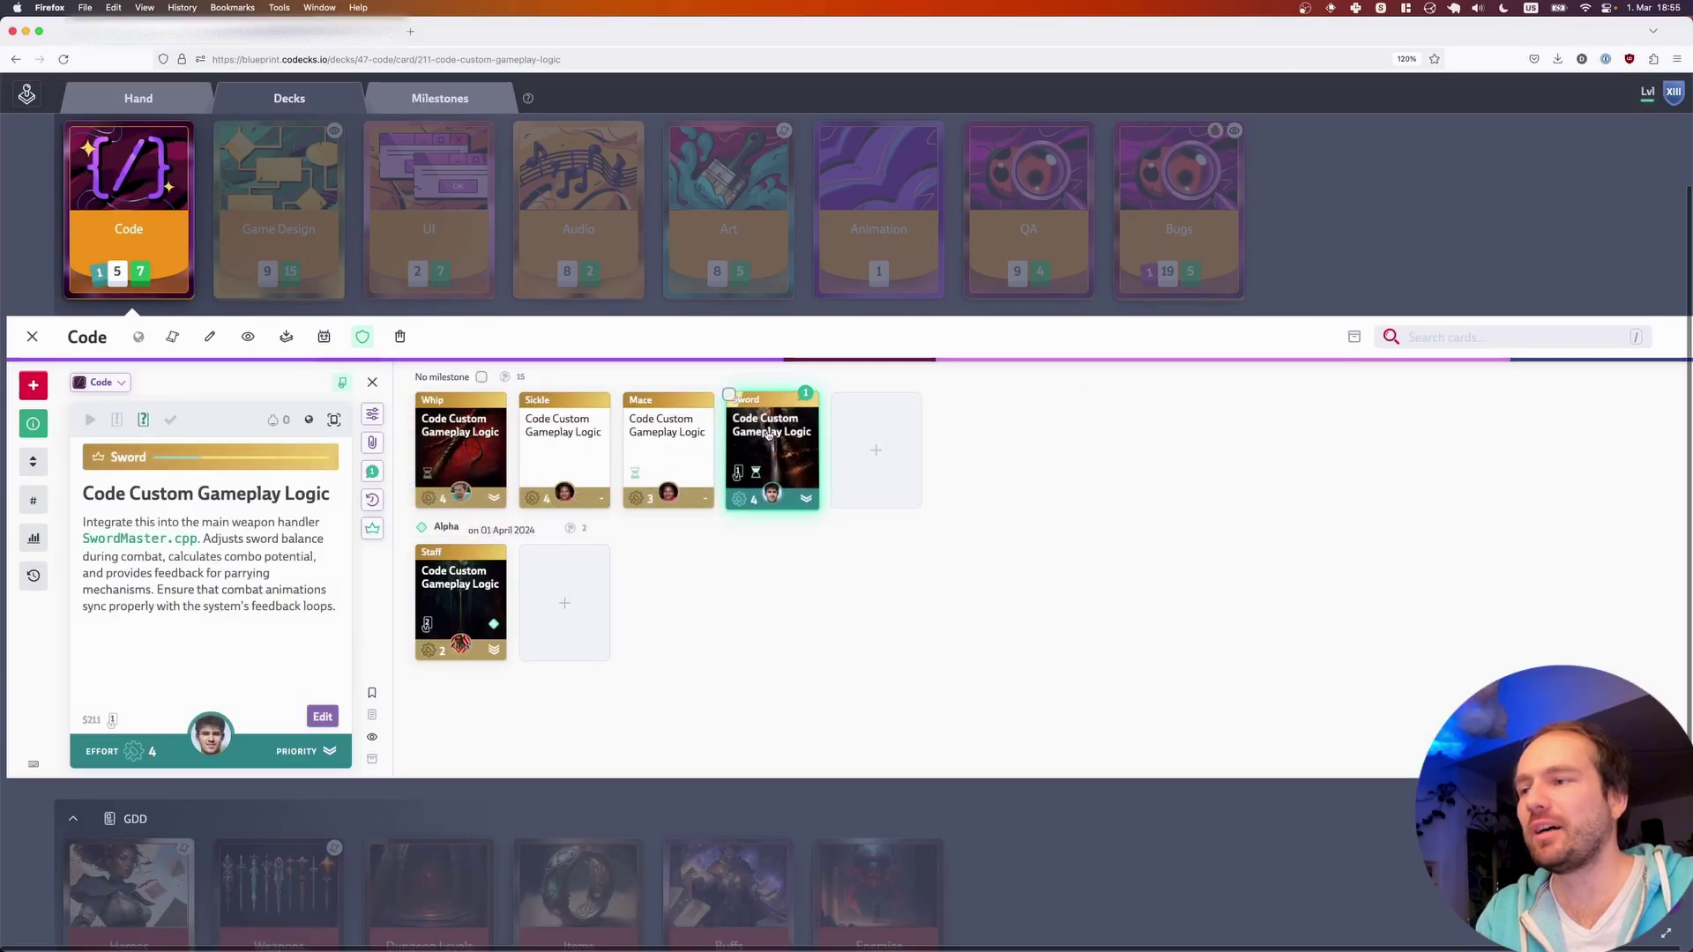
left_click(372, 471)
left_click(449, 485)
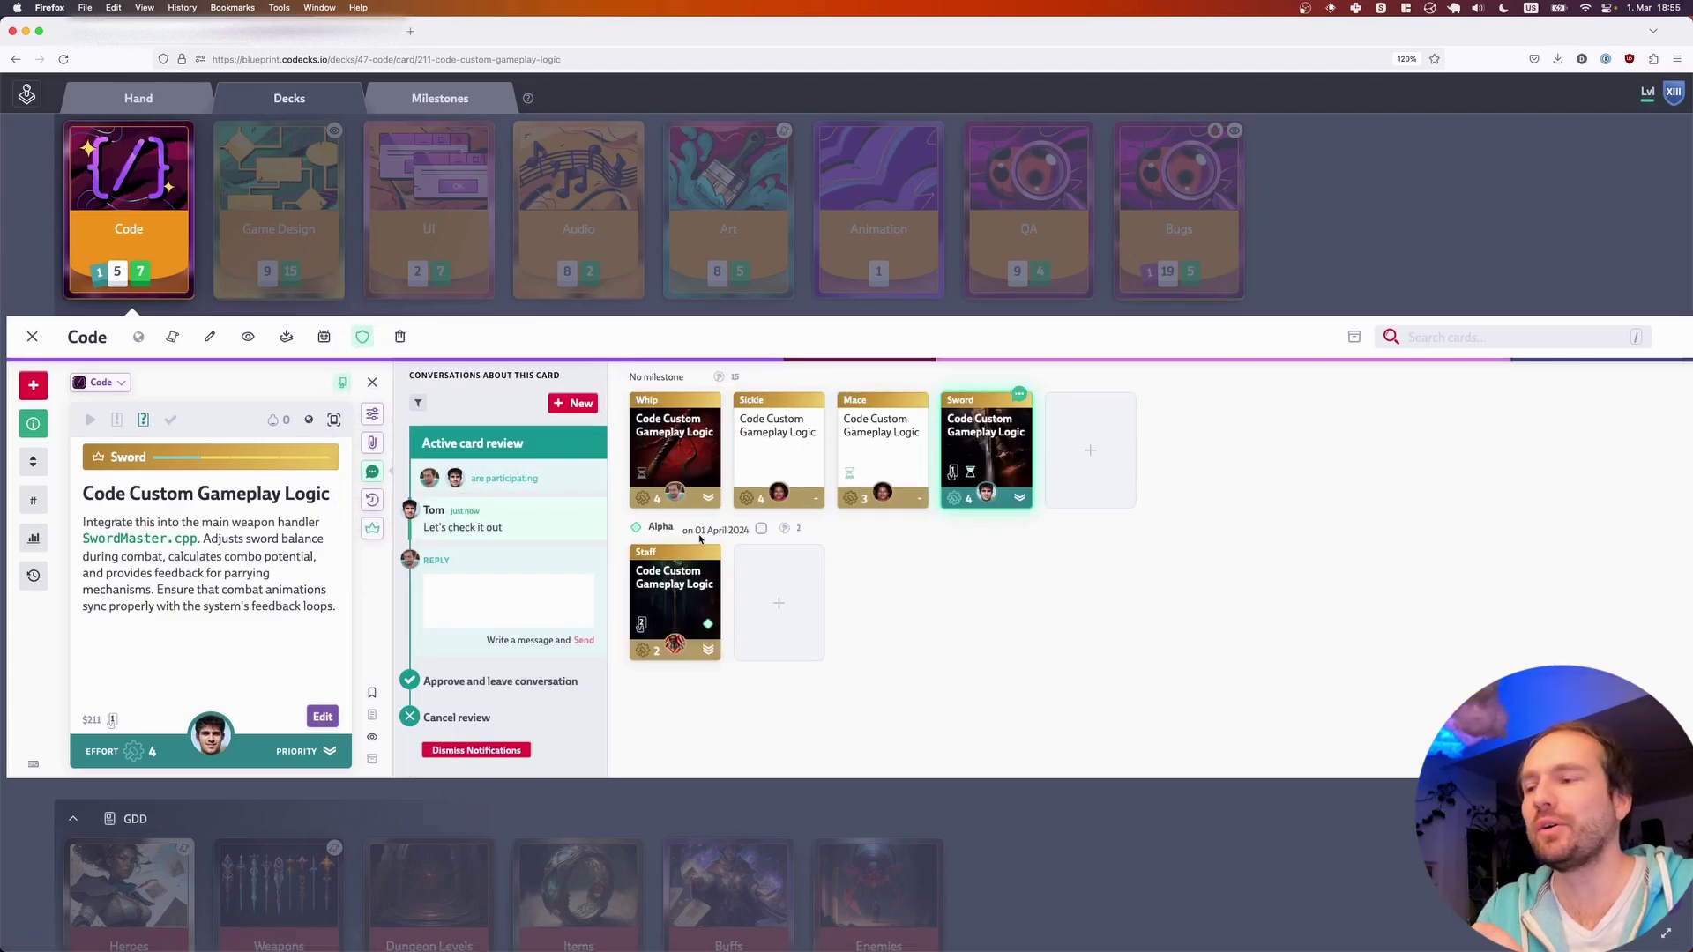
scroll(699, 539, "down", 1)
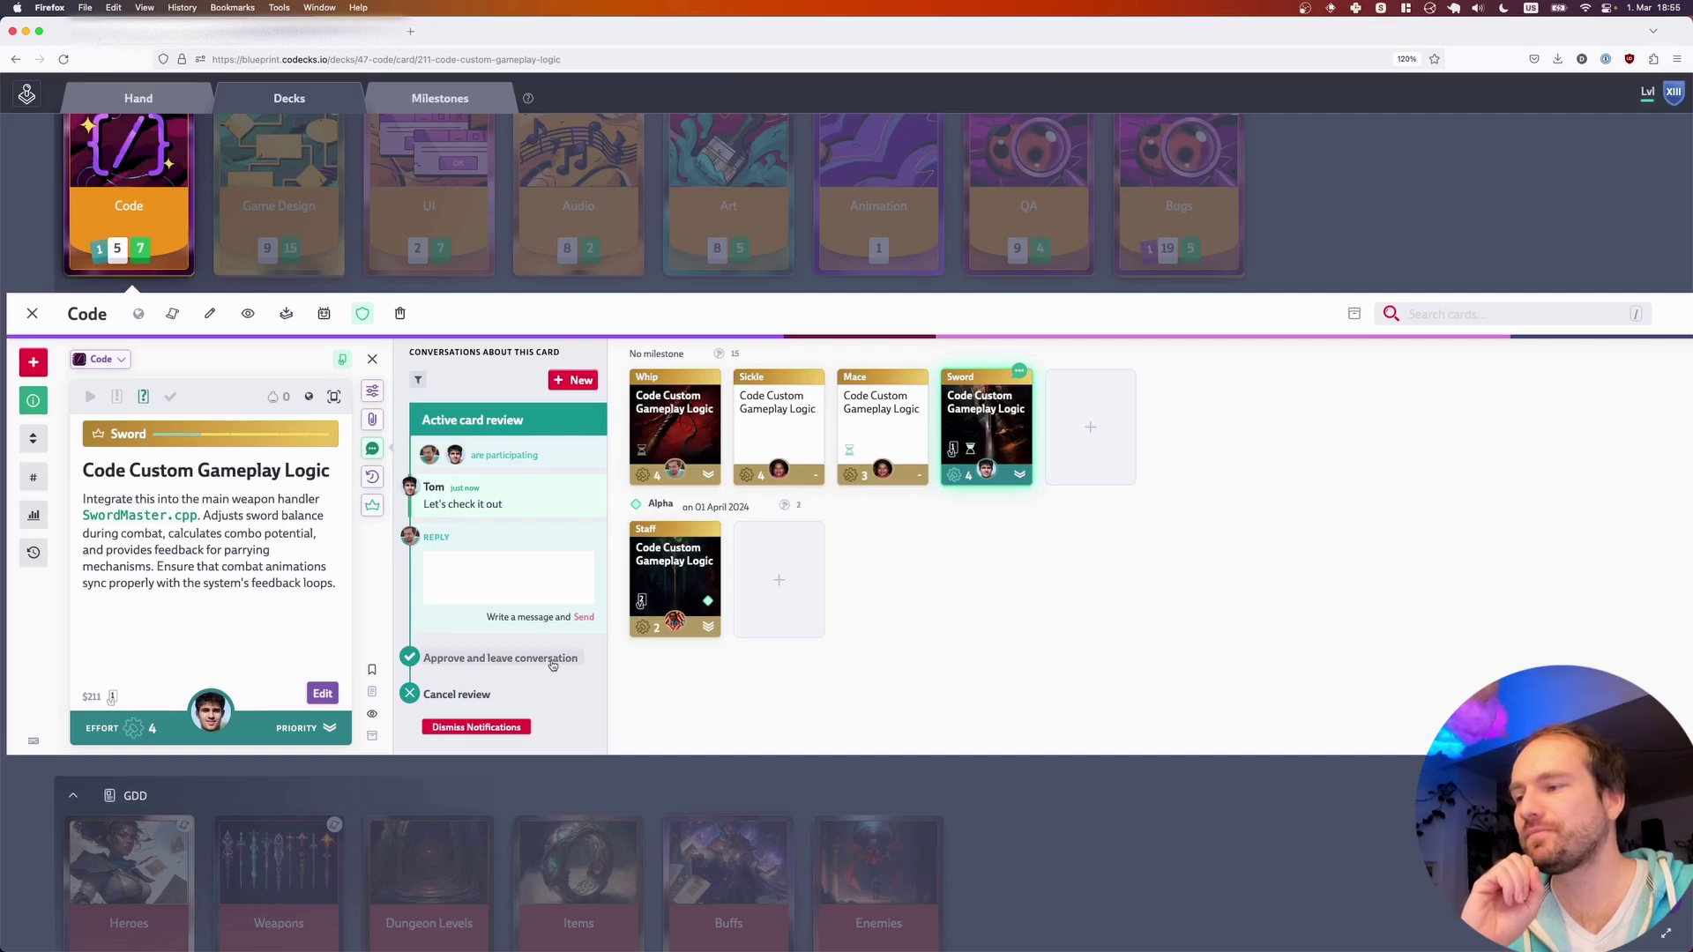
left_click(553, 665)
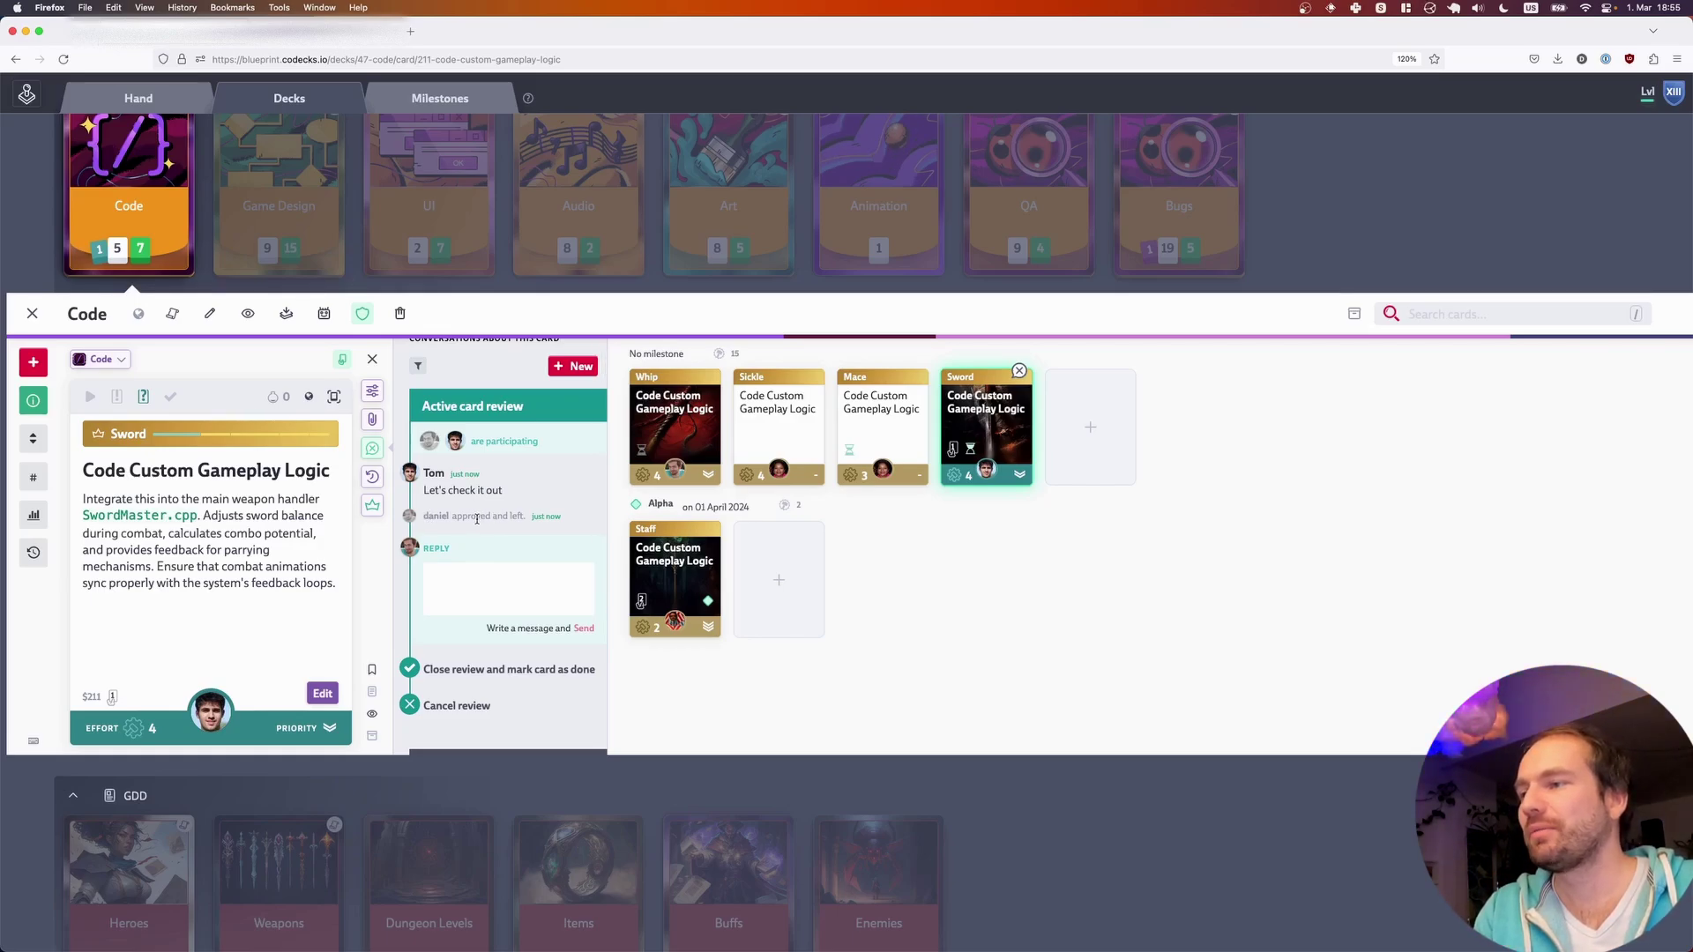
key("super+Tab")
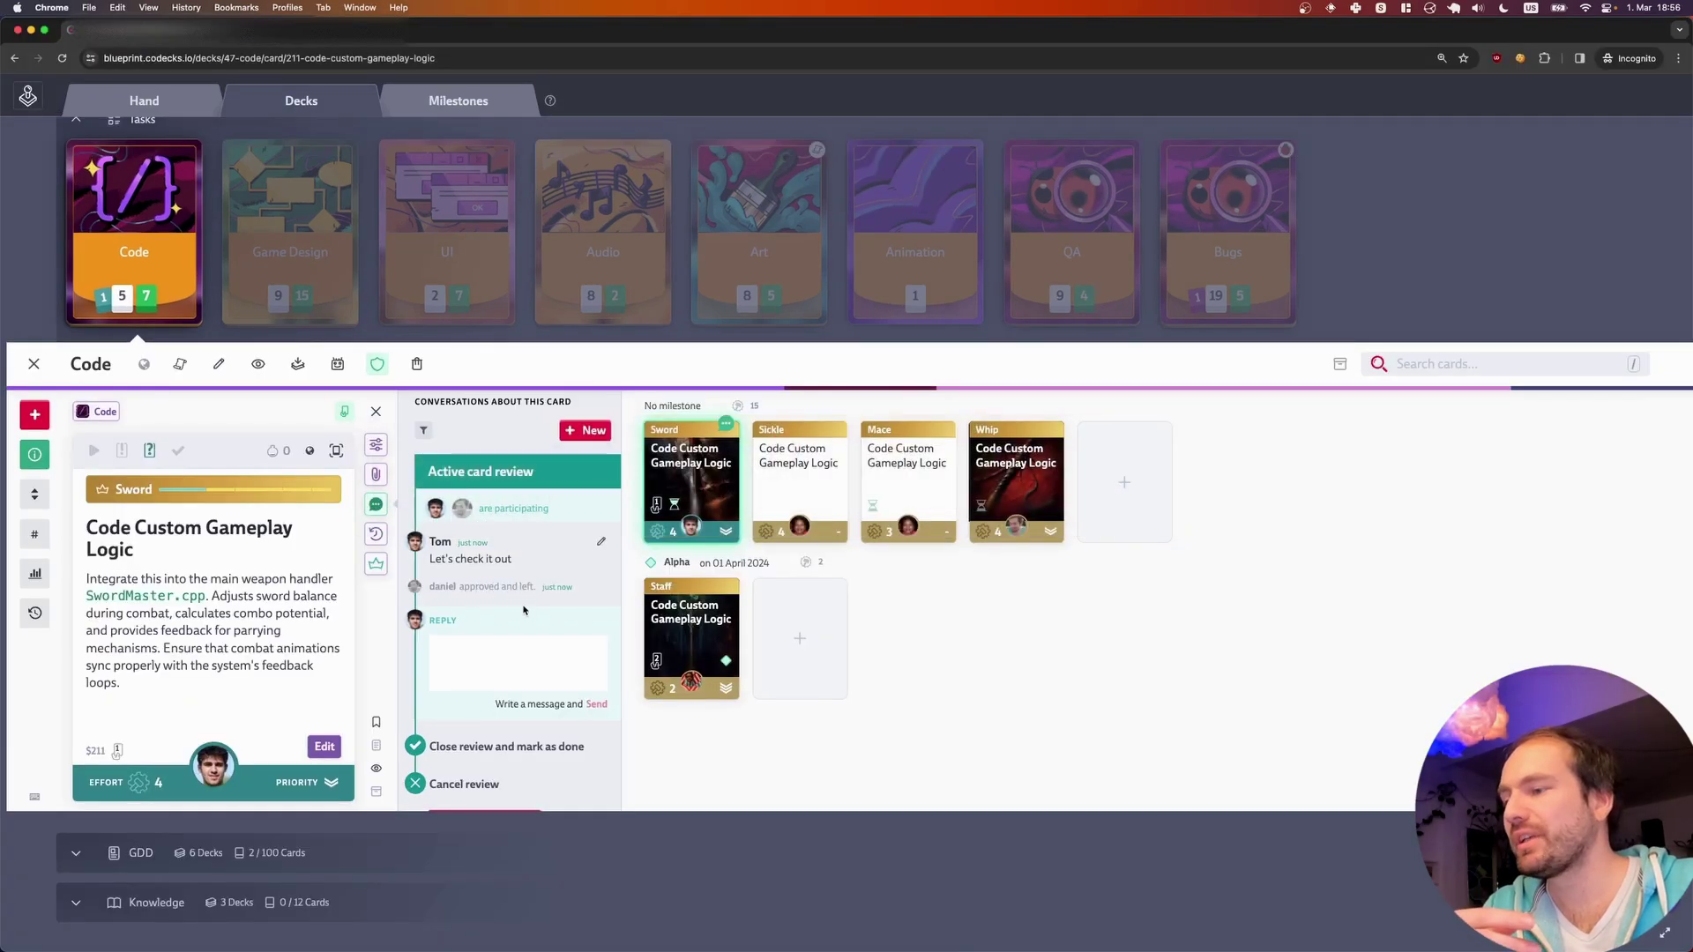
- Close the Sword card's review and mark the card as done
left_click(535, 757)
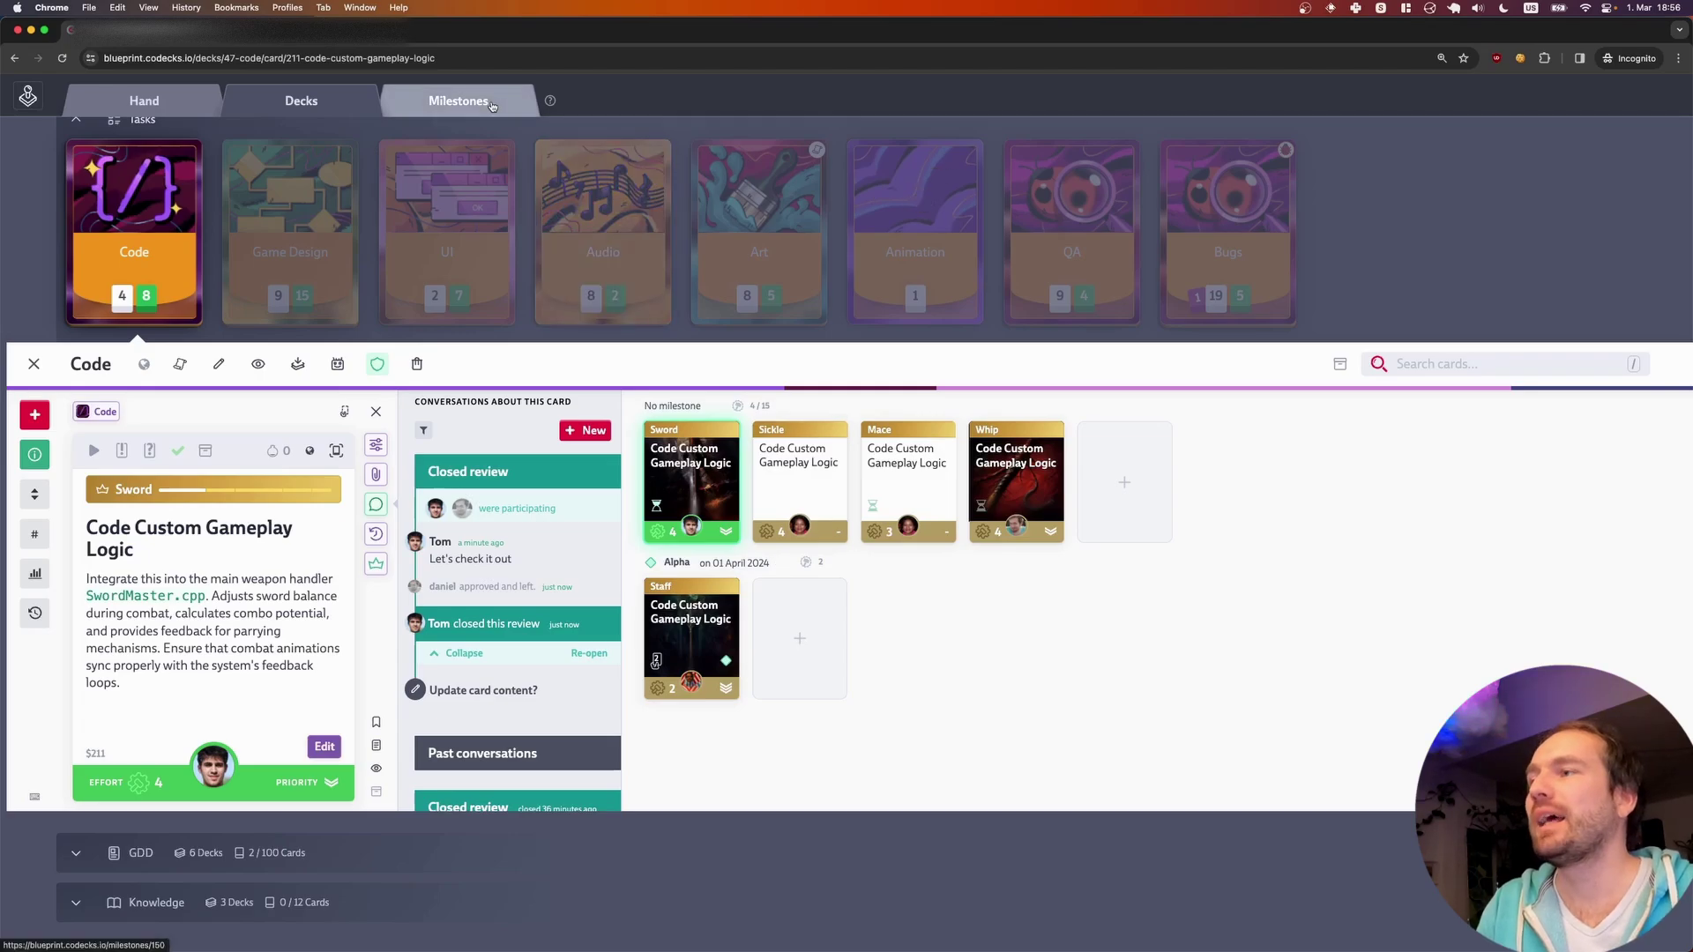
key("super+Tab")
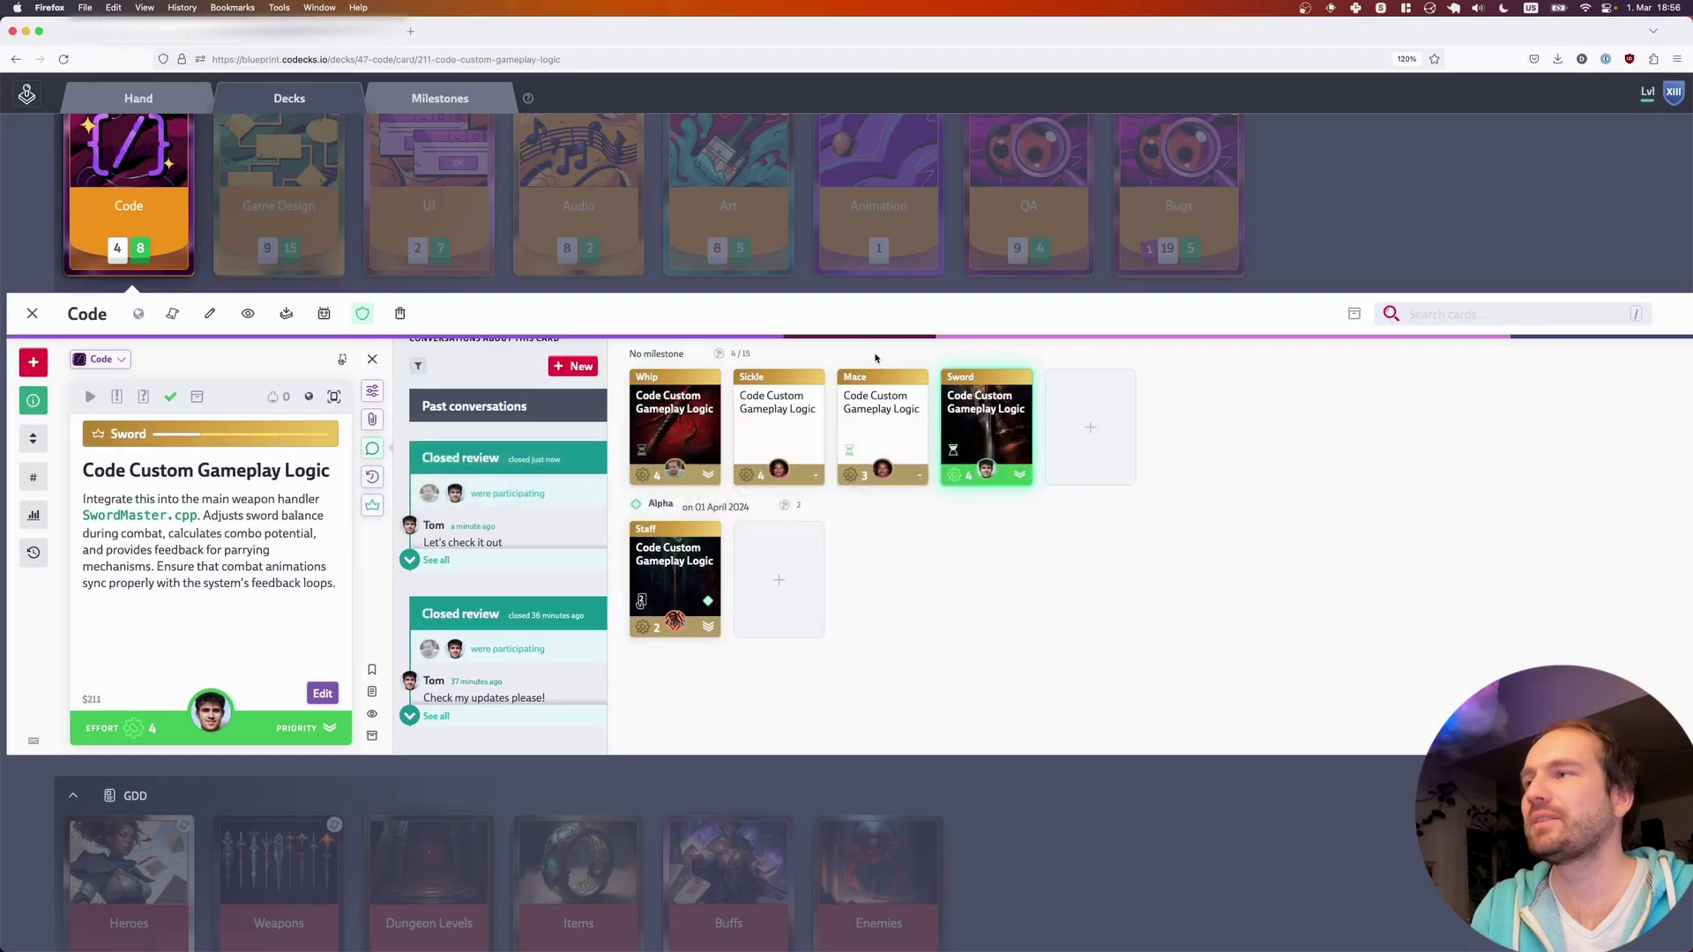
- Read the Card Cover Image Editor entry on the Codecks changelog tab
key("ctrl+Tab")
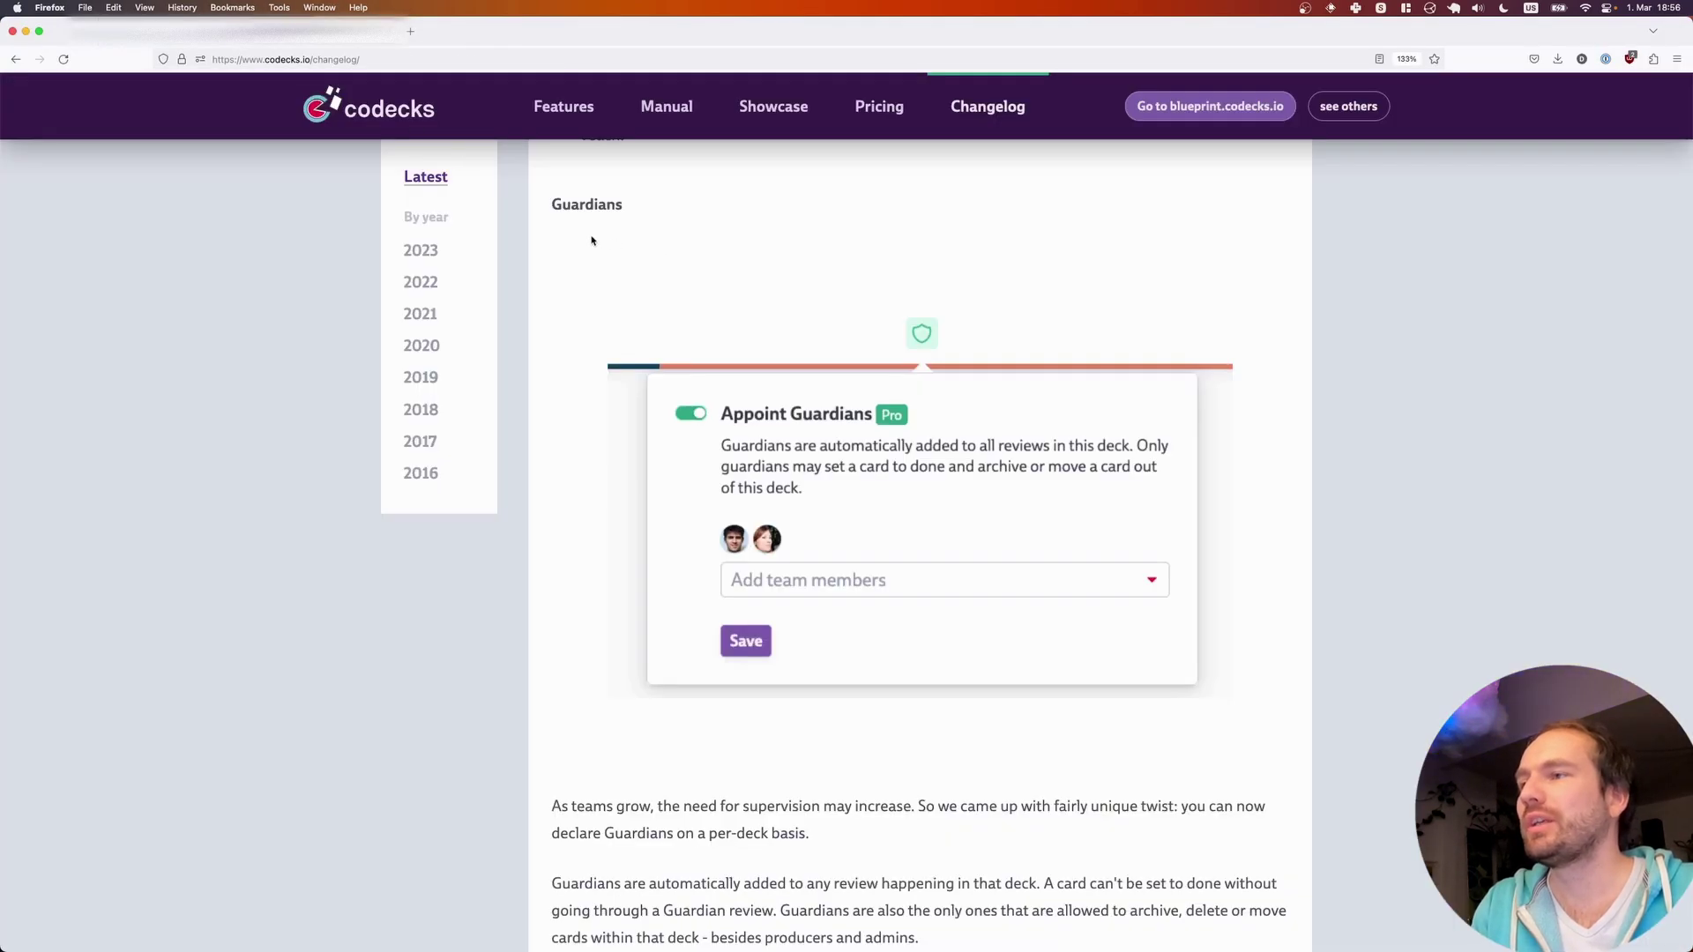
scroll(591, 240, "down", 10)
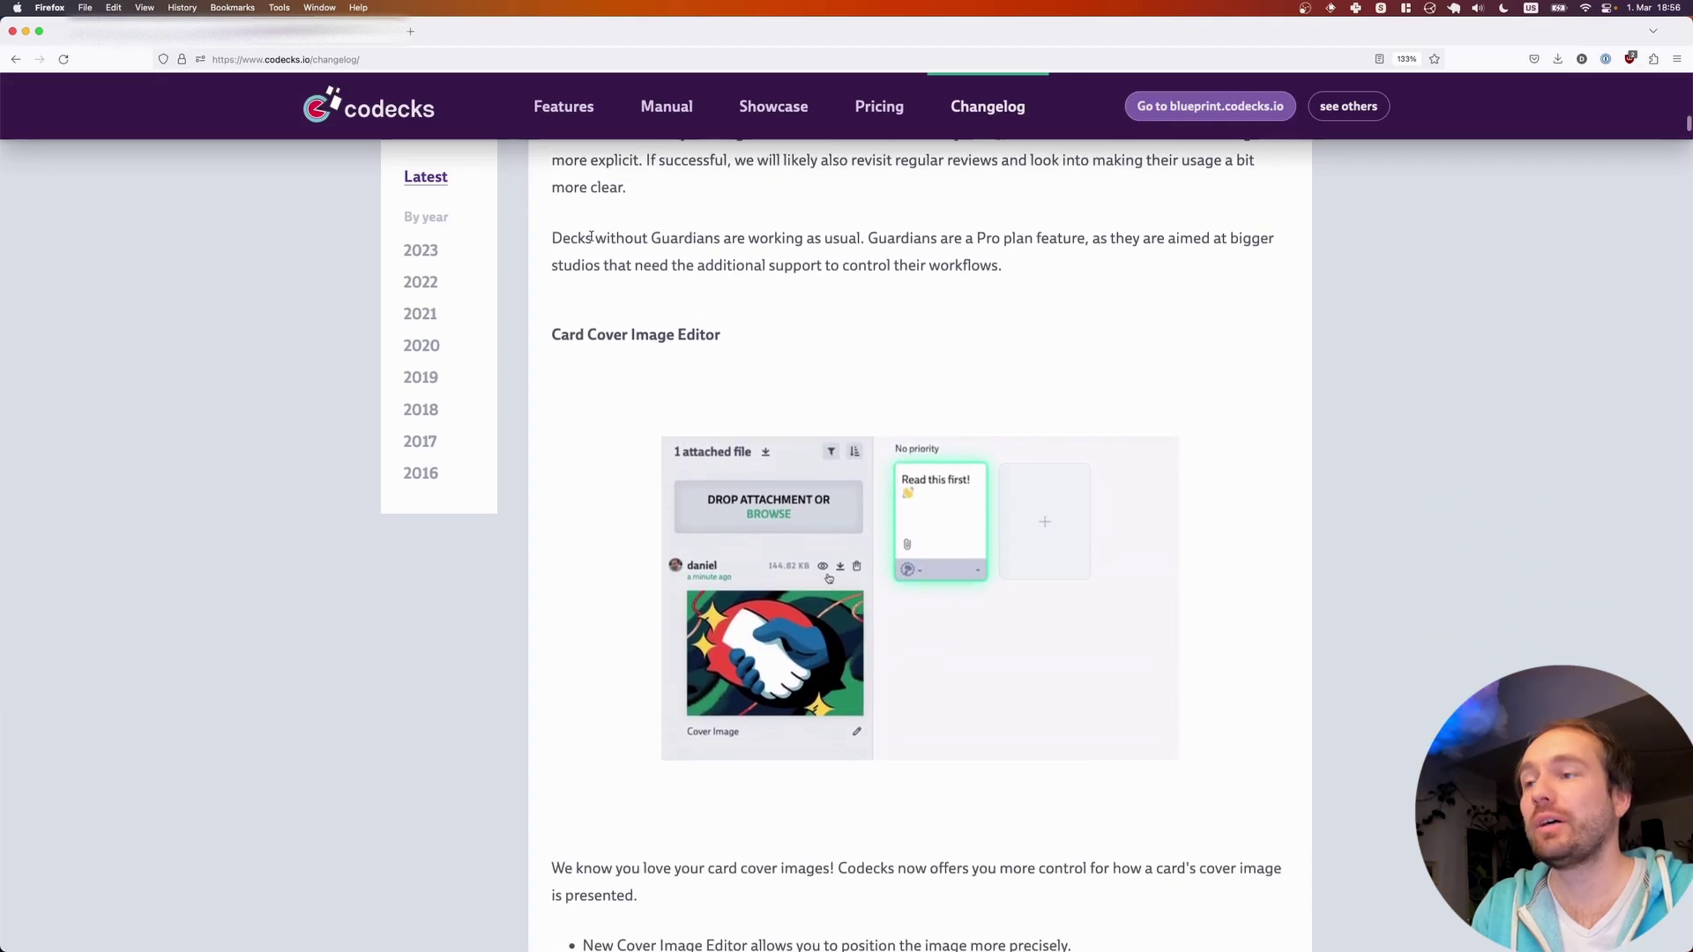
scroll(684, 288, "down", 1)
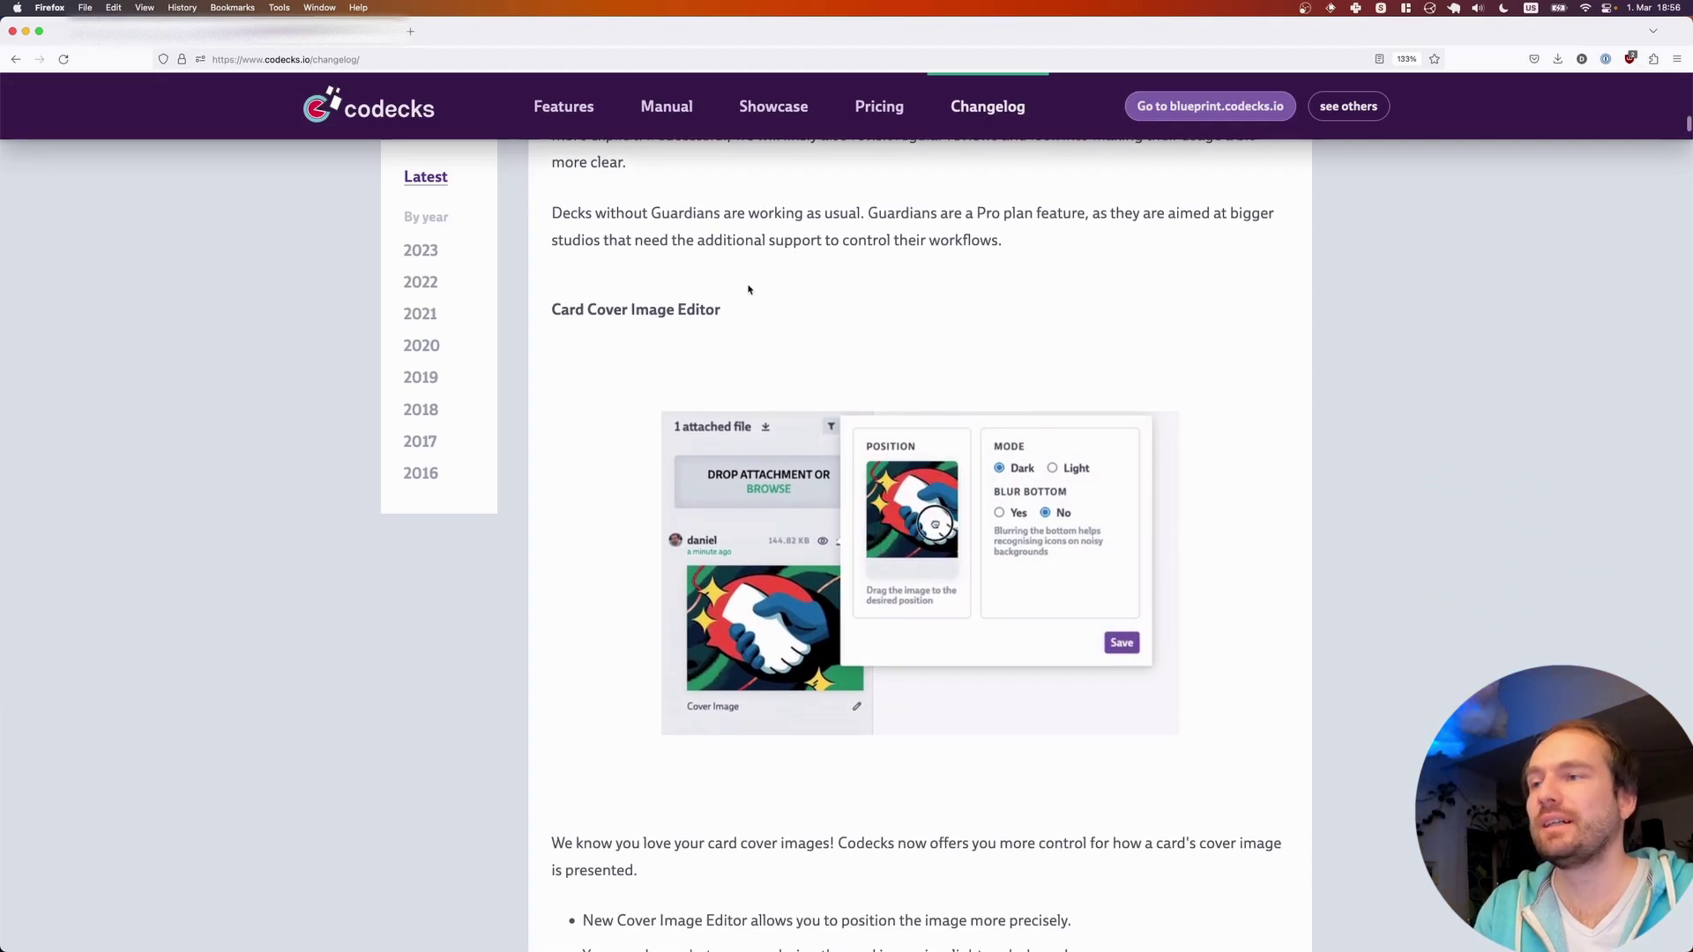
- Return to the workspace tab, close the card panel and open the Dungeon Levels deck
key("super+Tab")
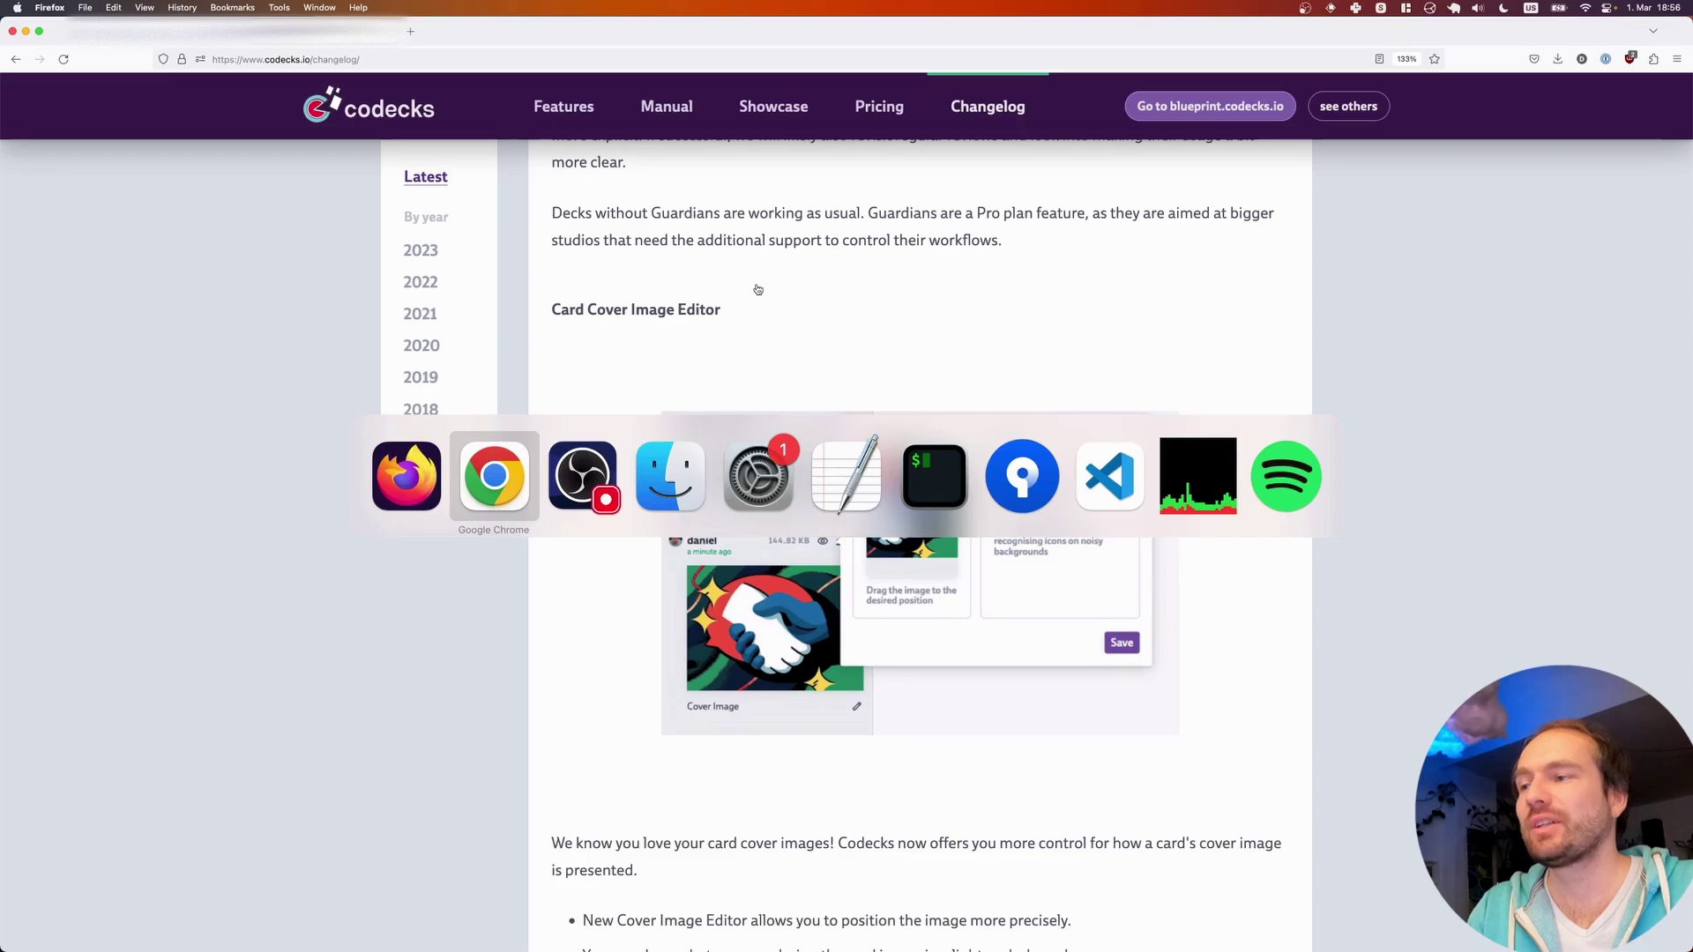
key("super+shift+Tab")
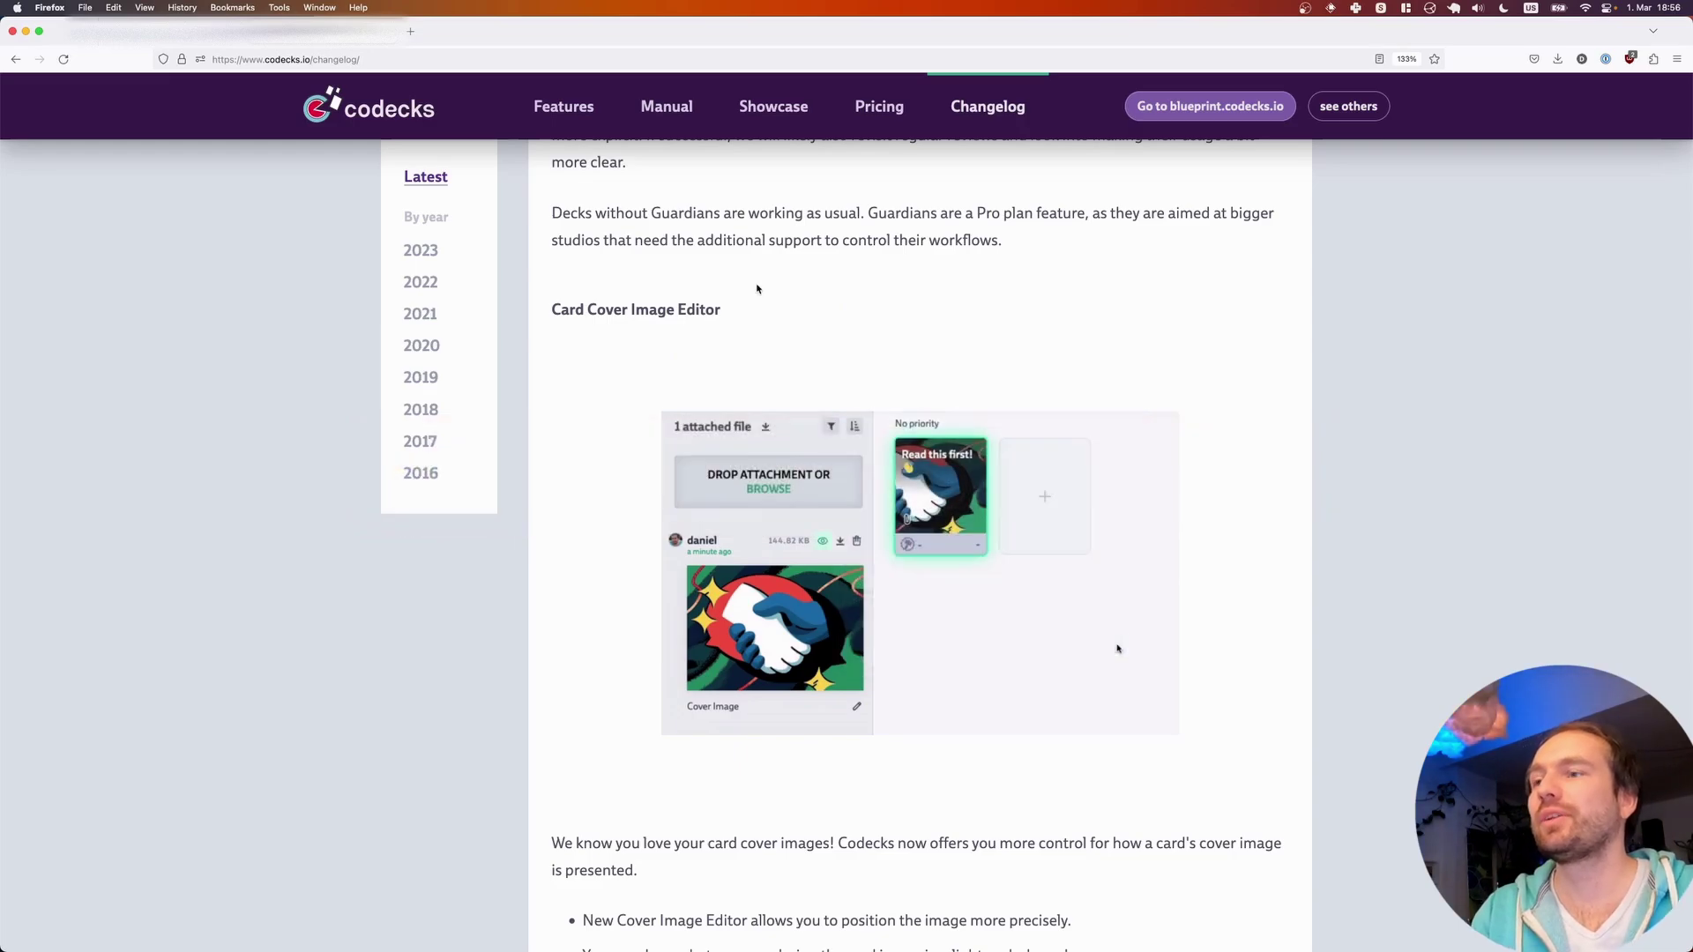
key("ctrl+Tab")
scroll(475, 291, "up", 3)
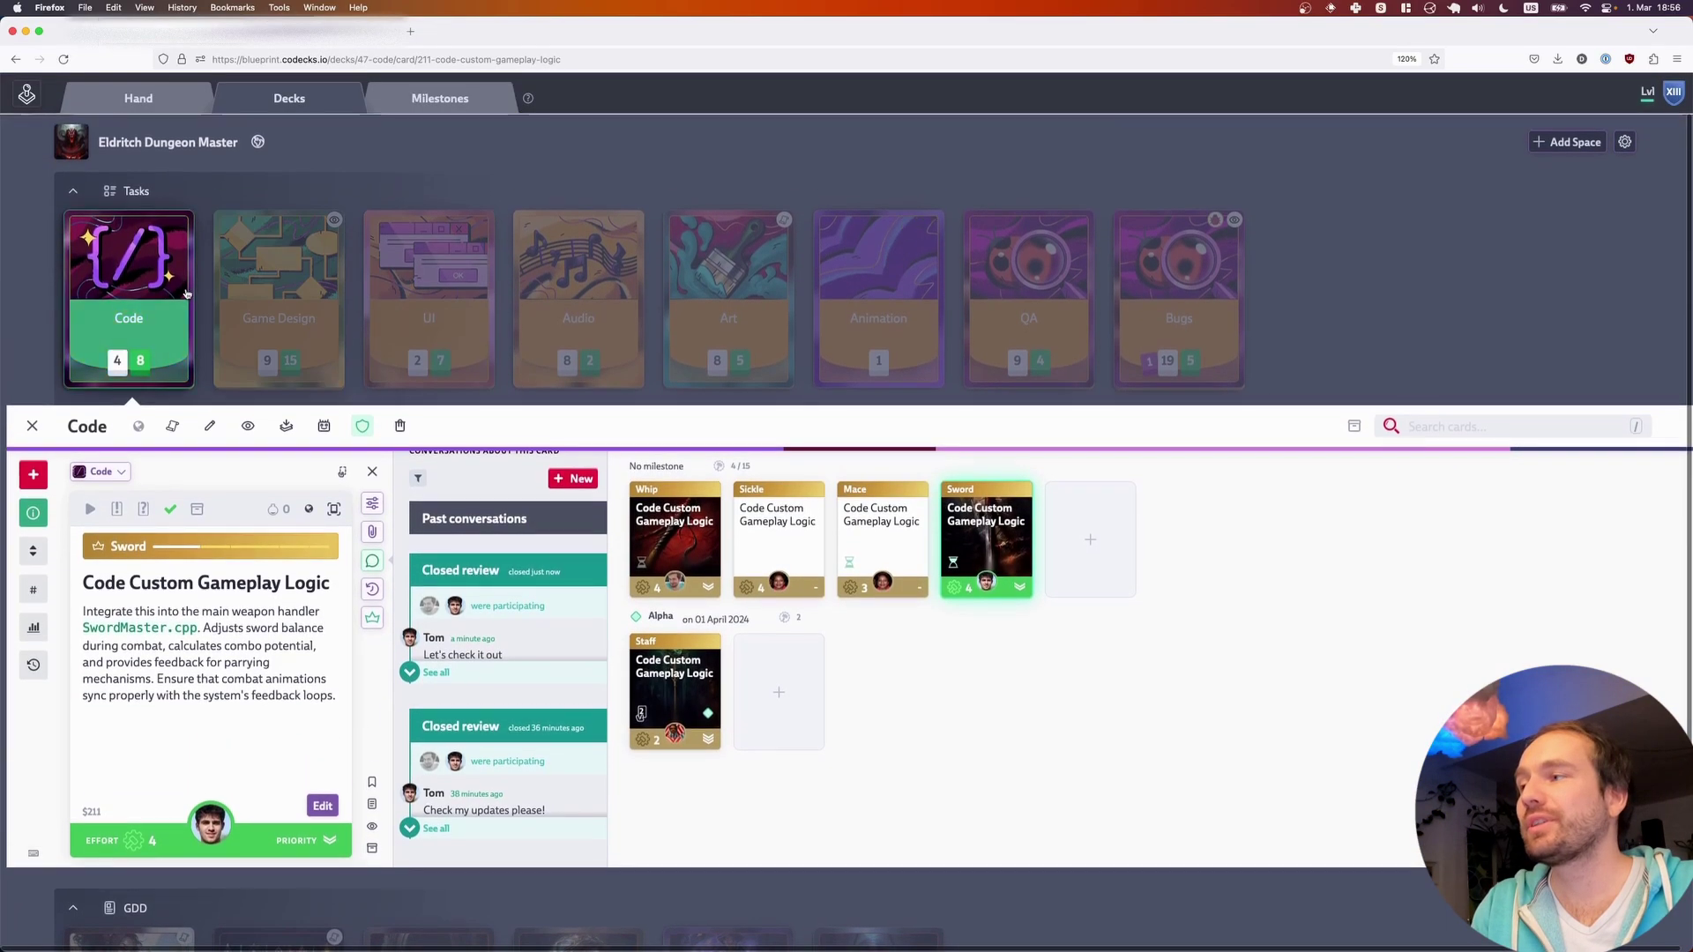
key("Escape")
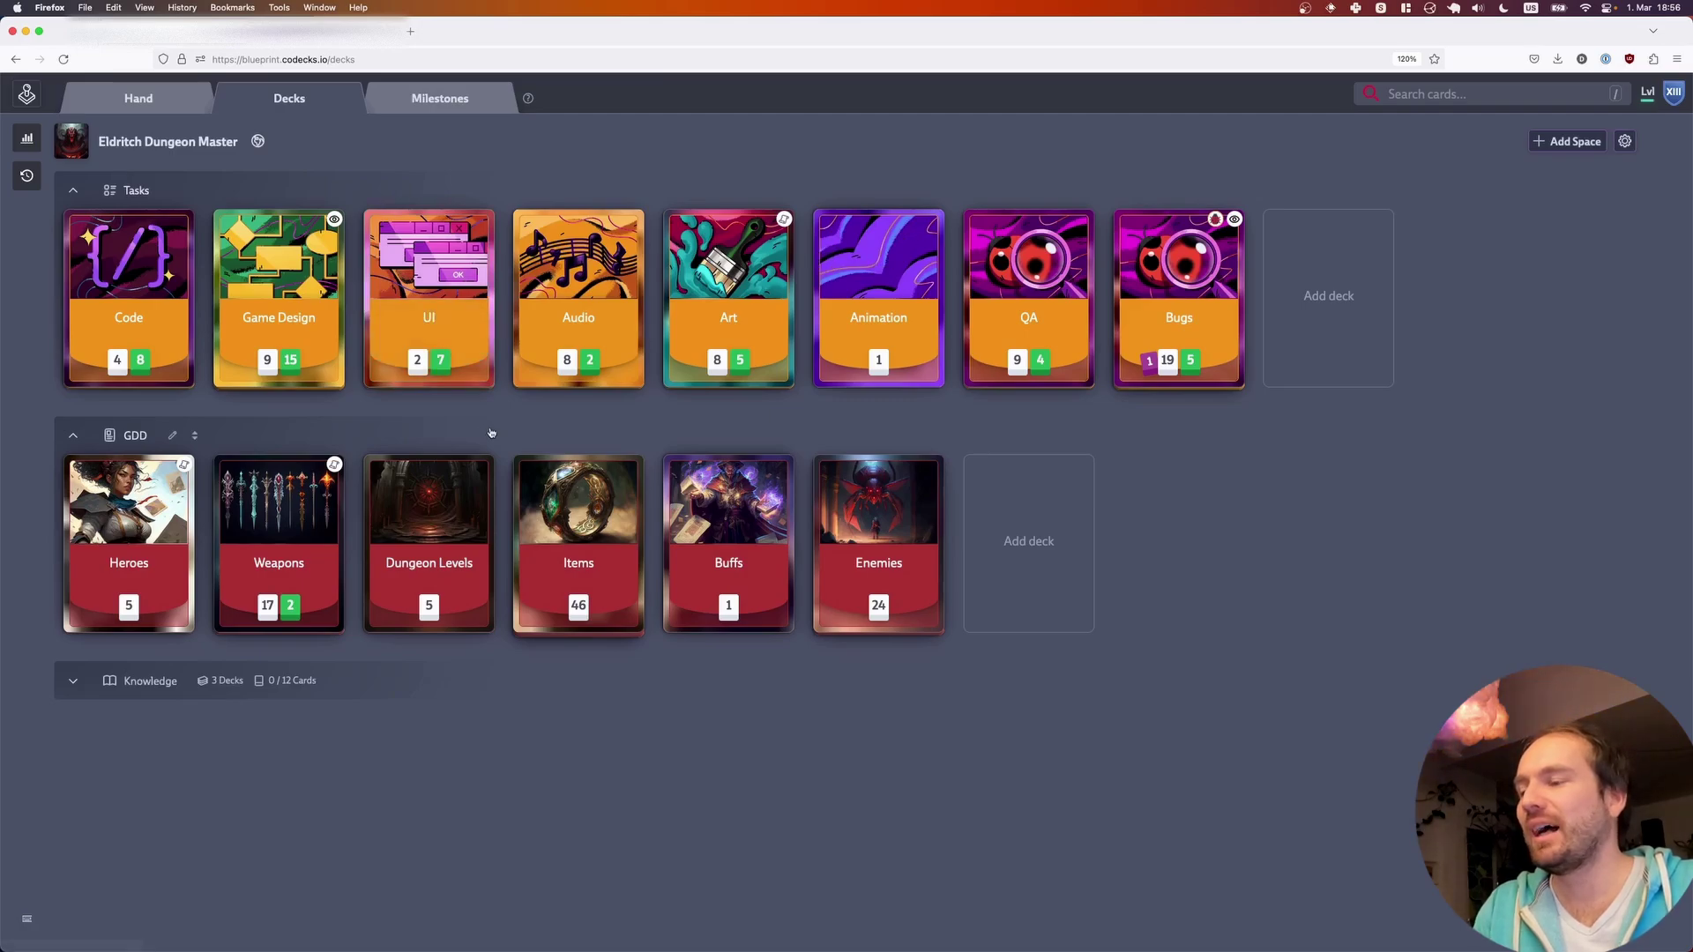
left_click(468, 480)
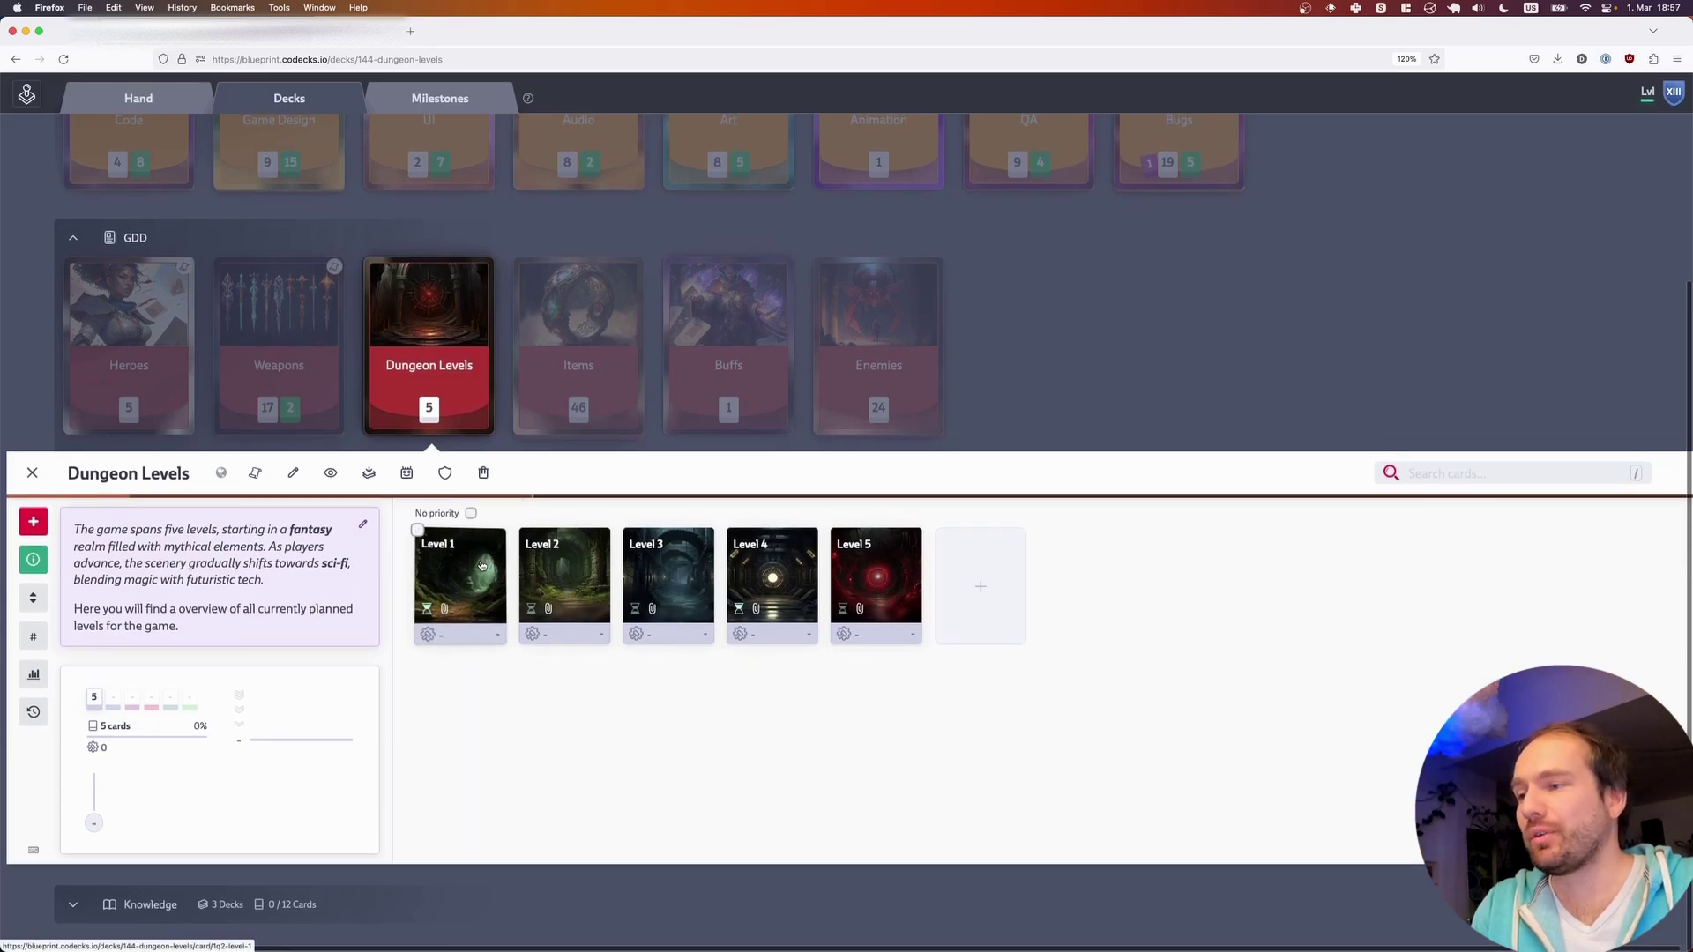
- Open the Level 1 card and bring up the cover settings for its attached image.png
left_click(481, 565)
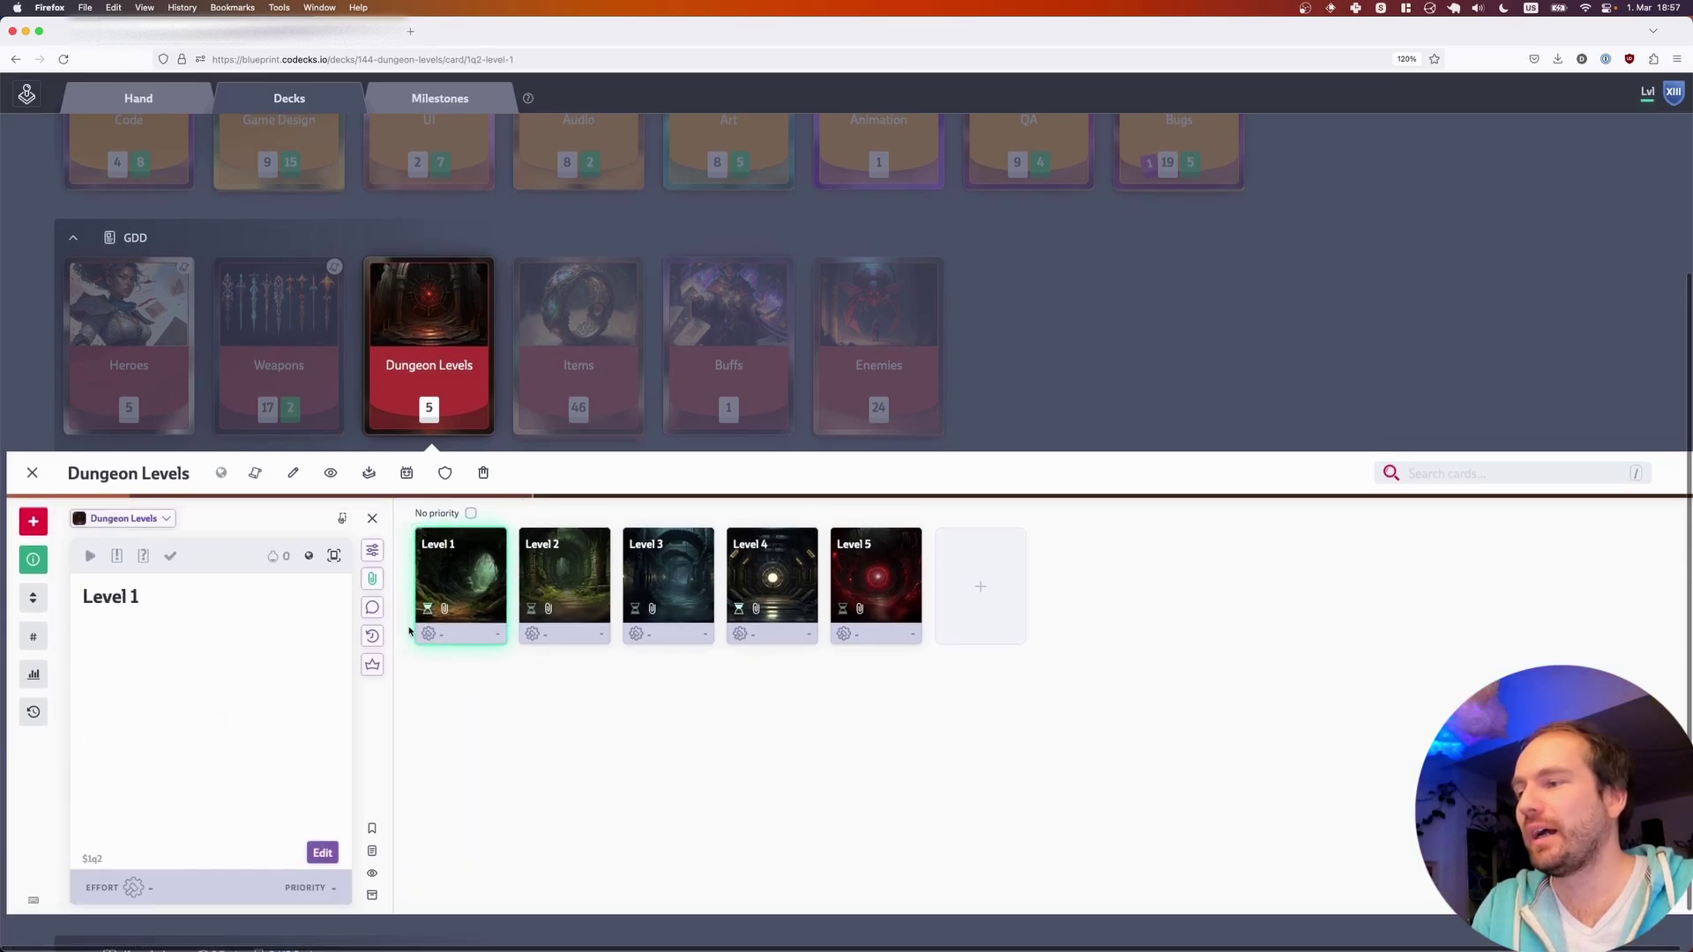
left_click(374, 580)
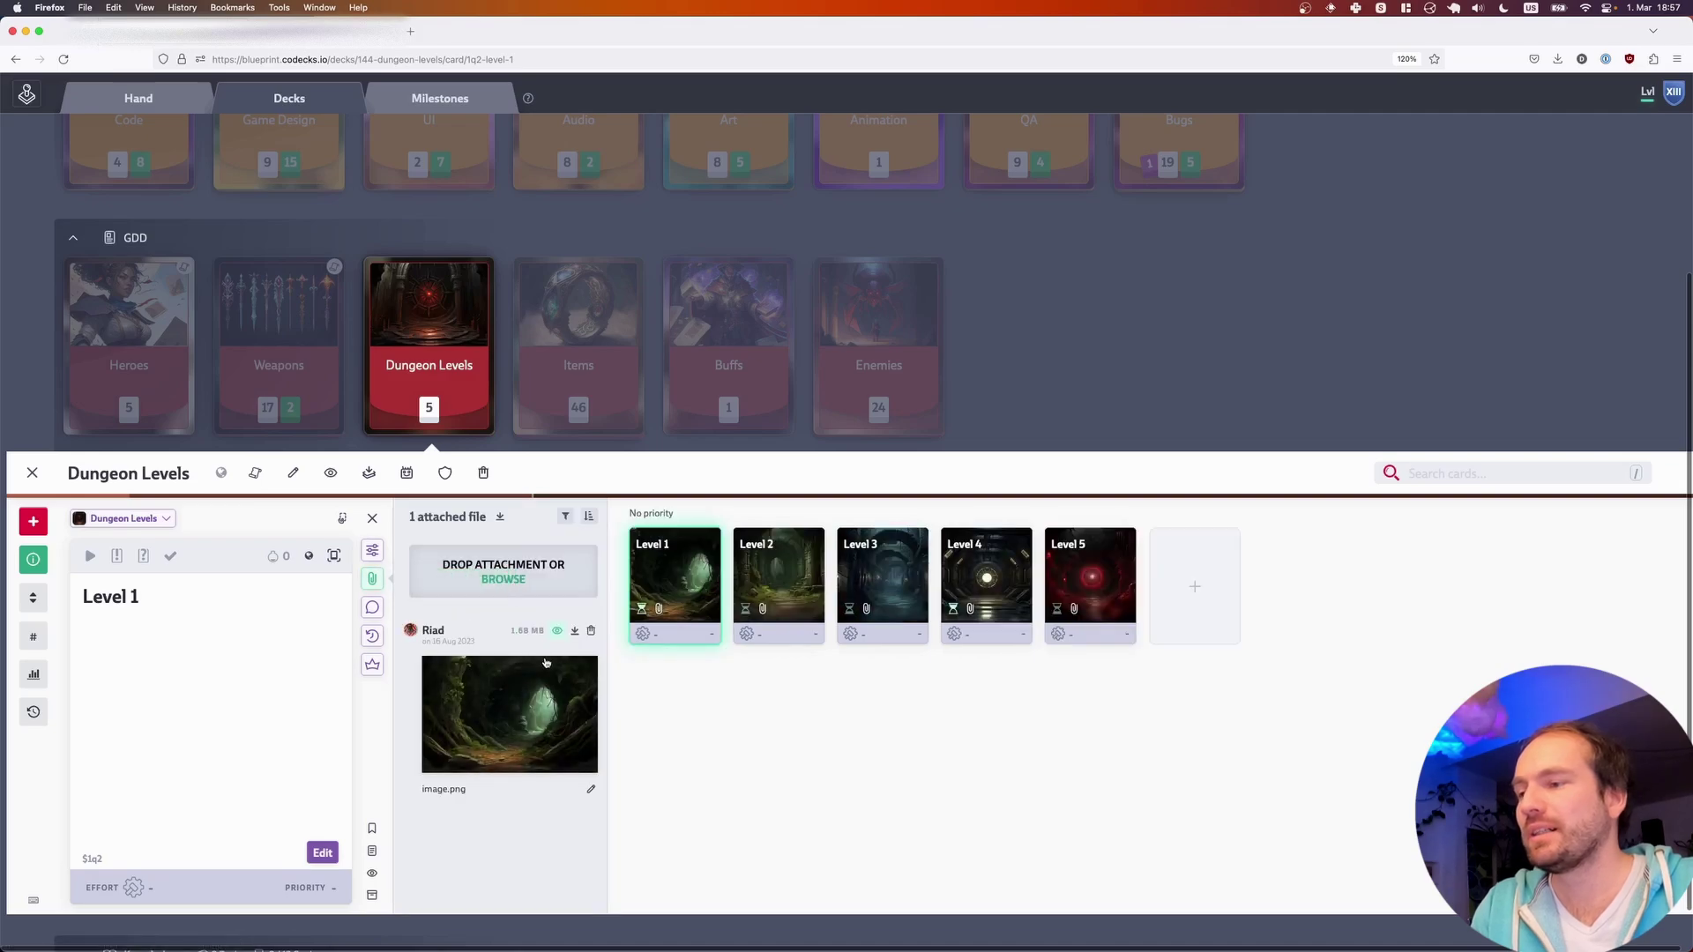
scroll(628, 667, "down", 1)
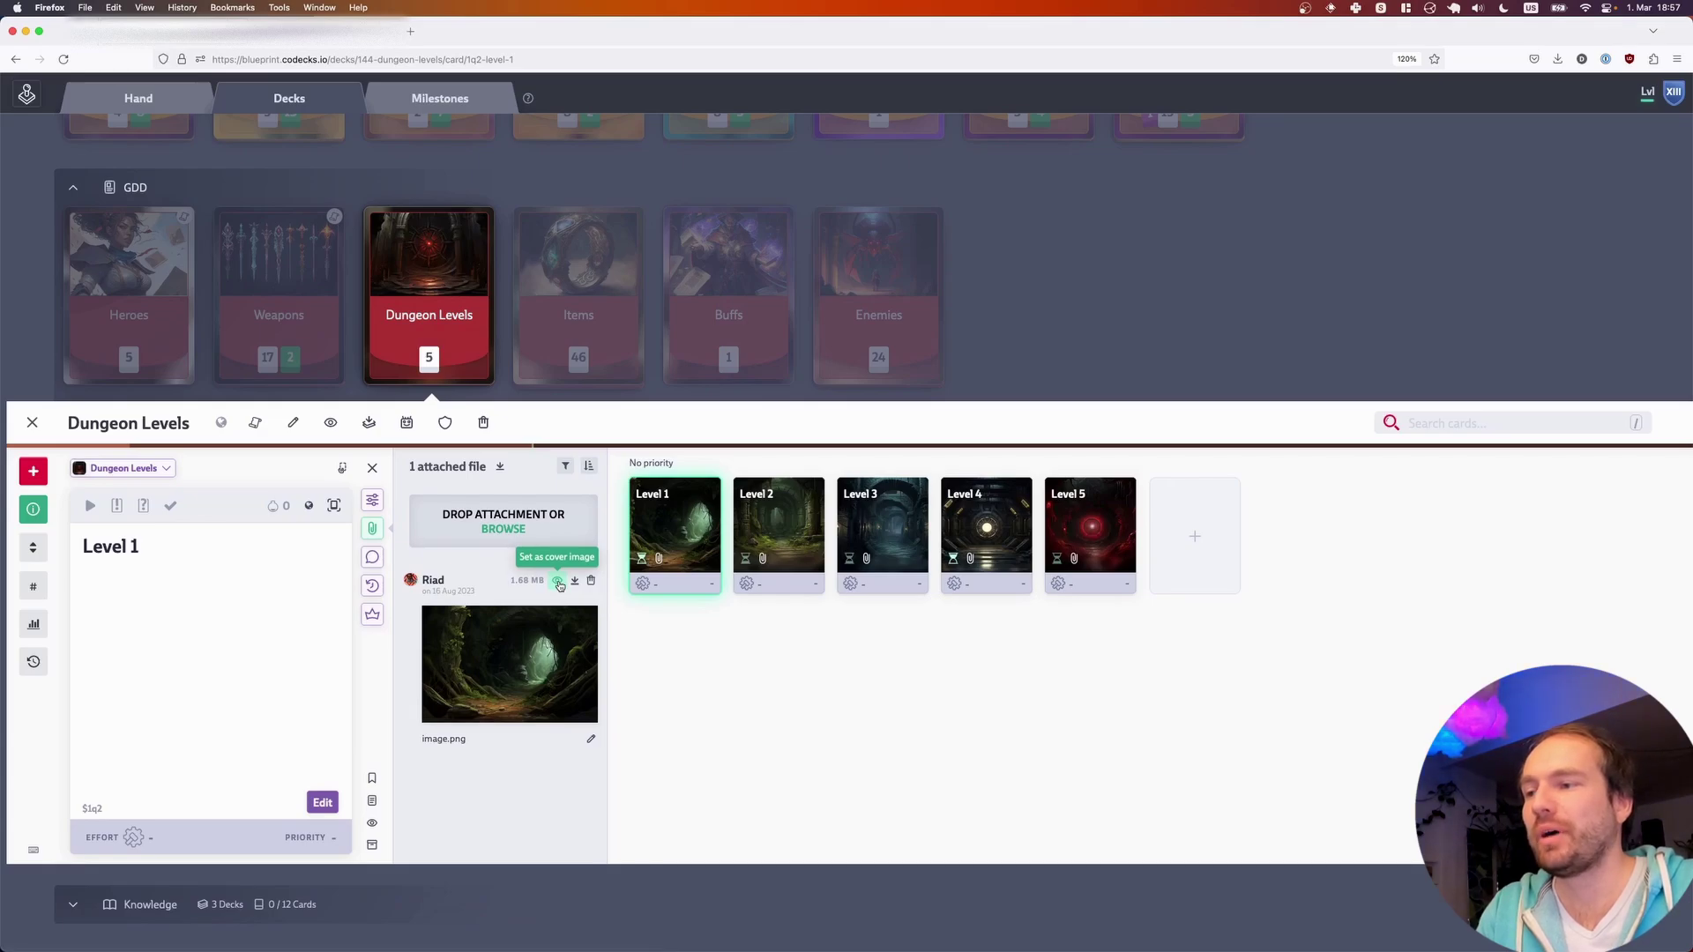
left_click(558, 582)
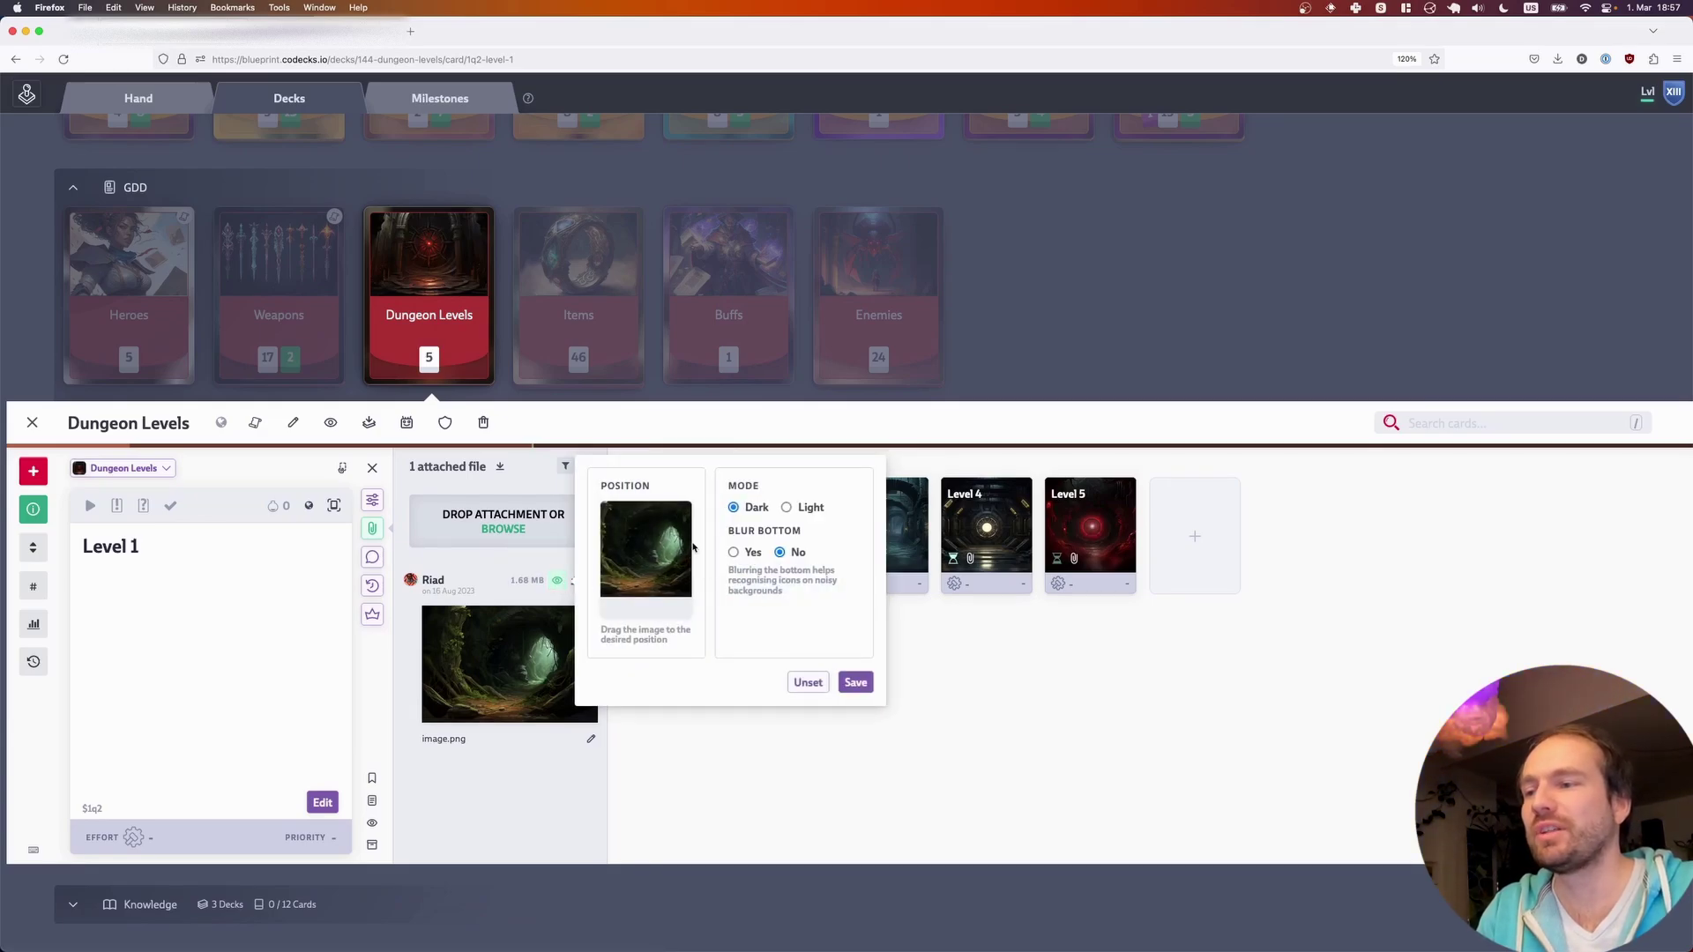
- Shift the Level 1 cover image slightly in its frame and save it in Light mode
mouse_move(680, 545)
left_mouse_down()
mouse_move(690, 557)
mouse_move(658, 558)
left_mouse_up()
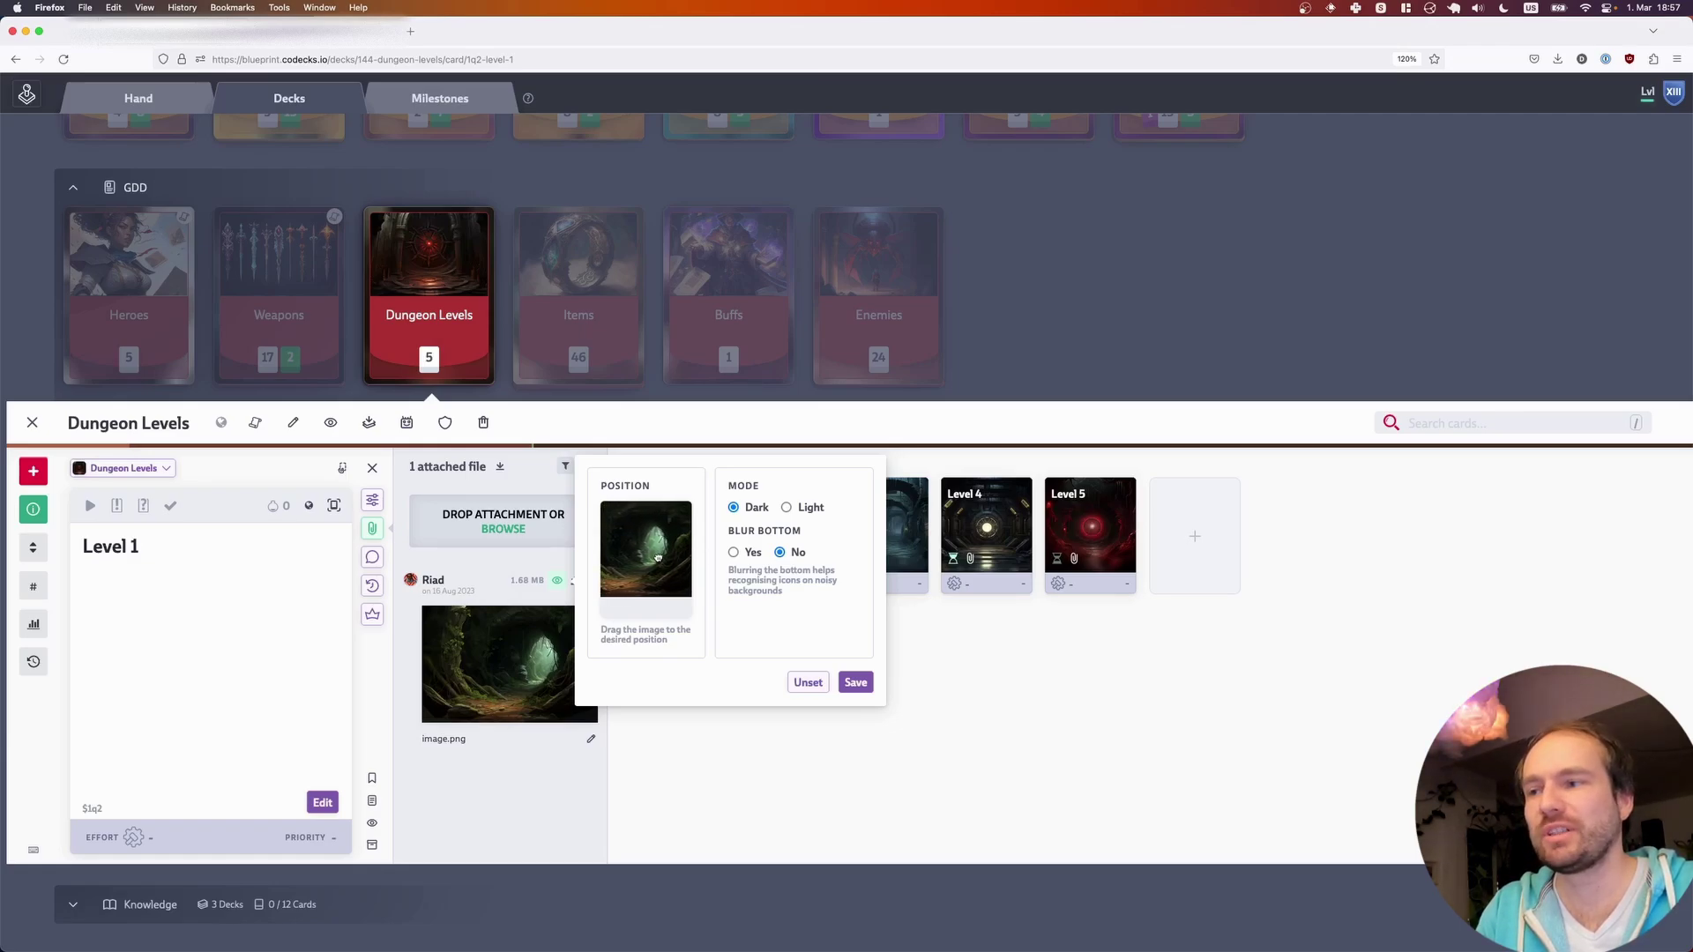
left_click(855, 683)
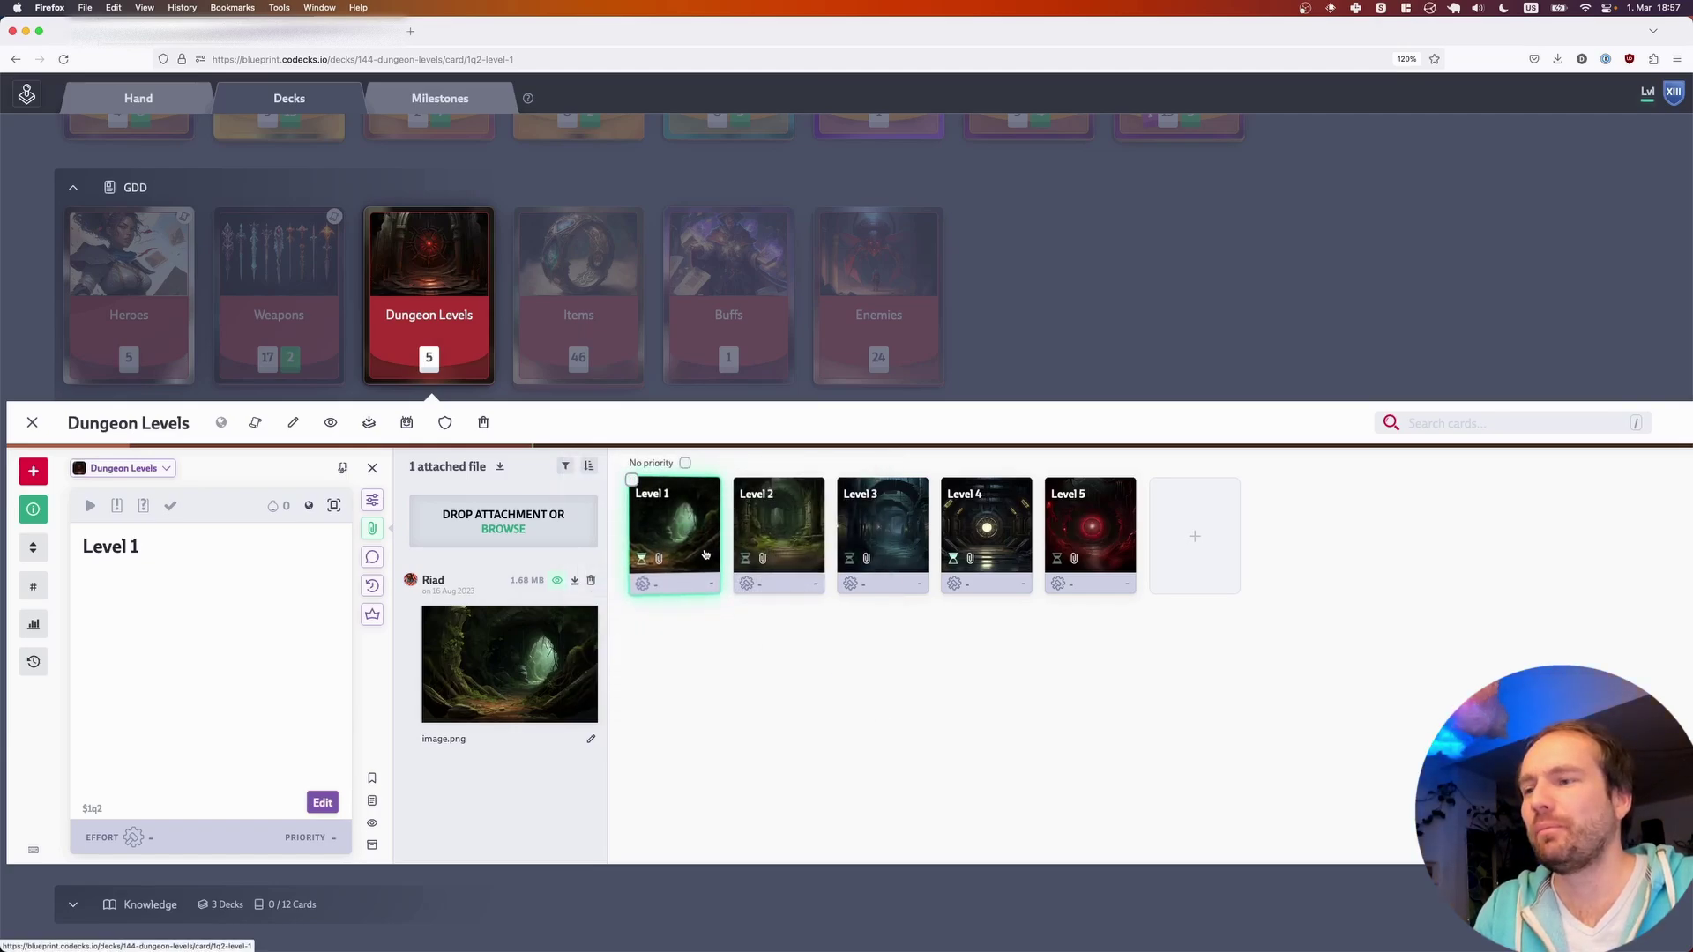
left_click(557, 580)
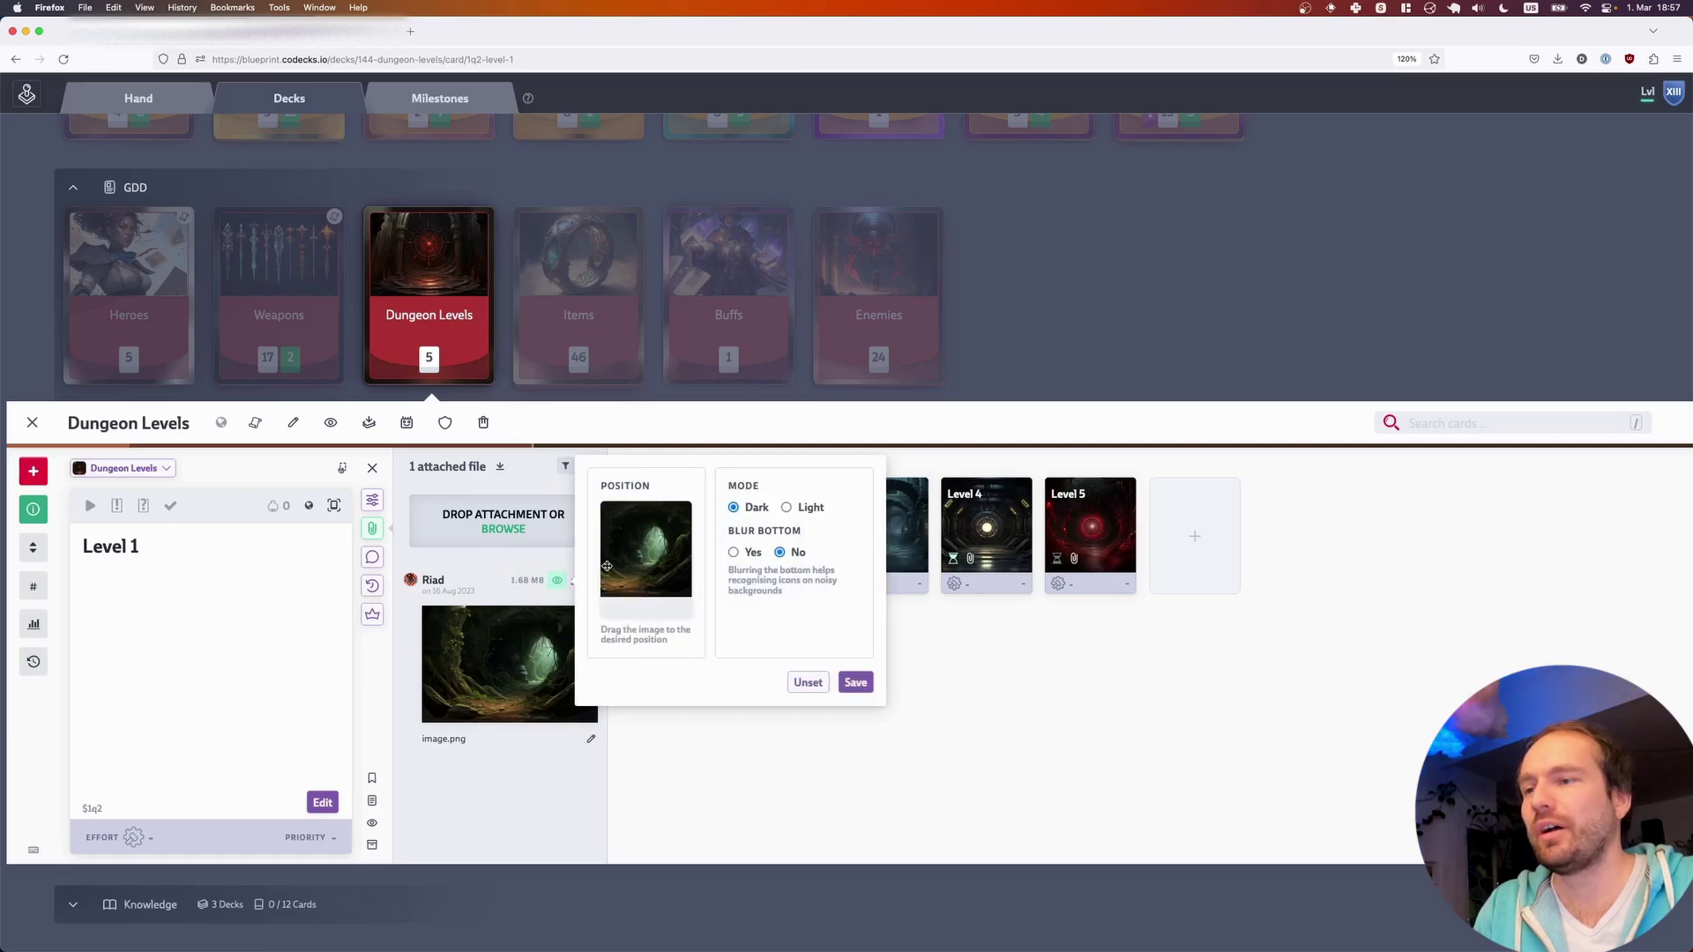
left_click(809, 508)
left_click(851, 689)
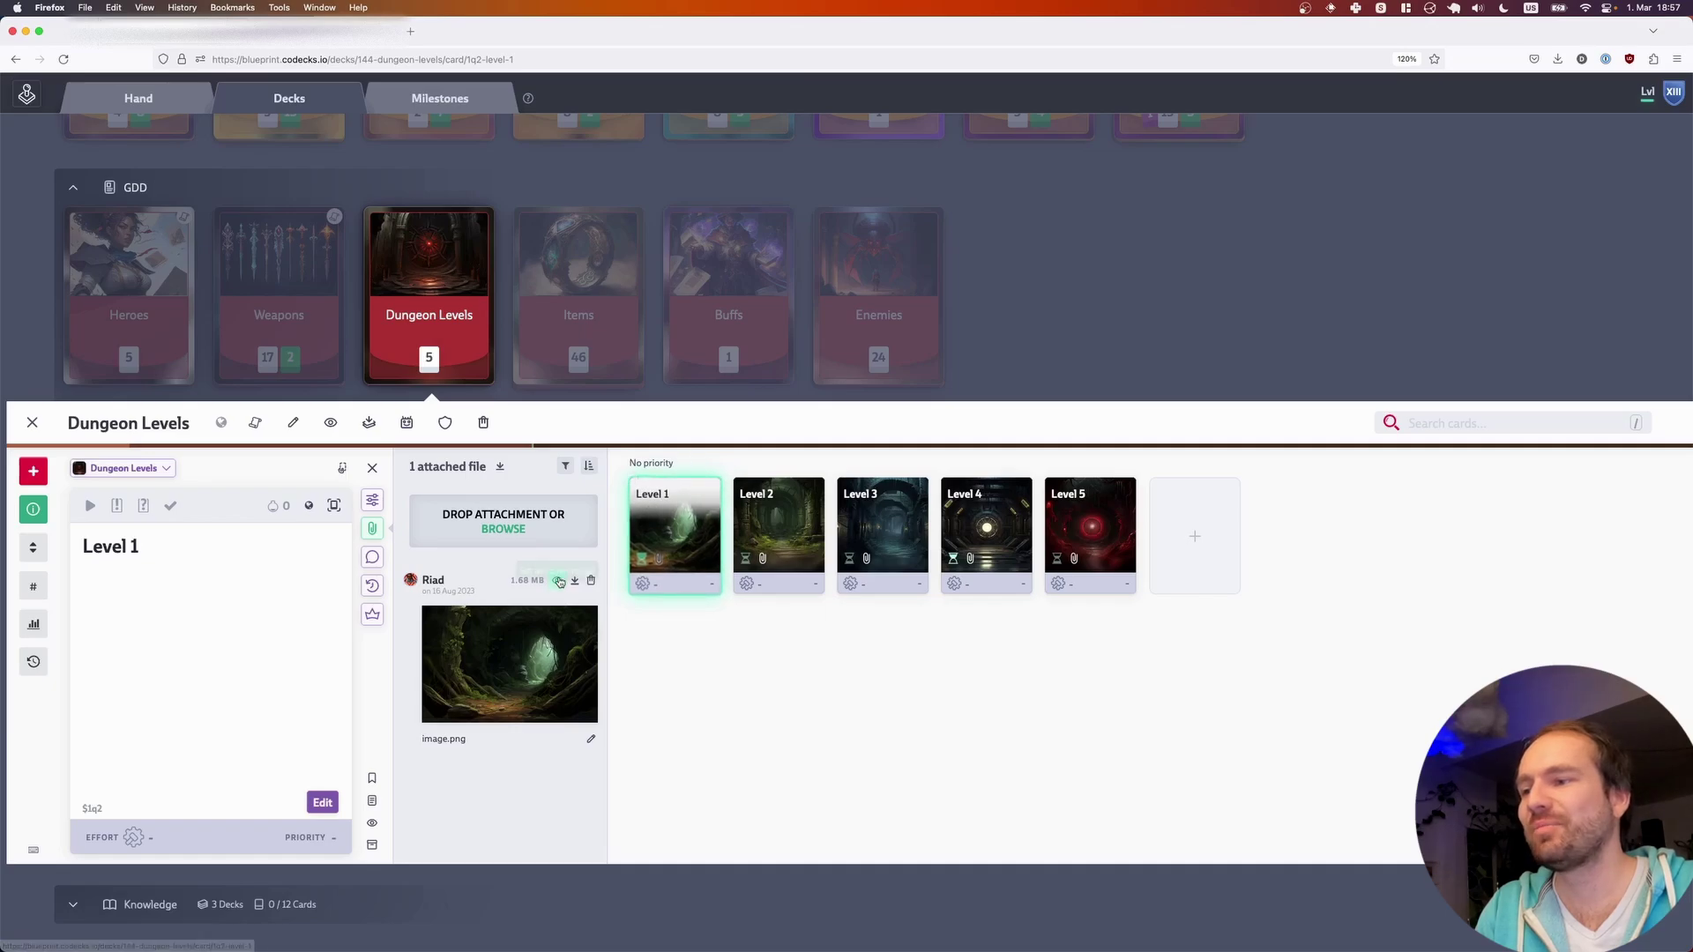
- Switch the cover back to Dark mode with Blur bottom set to Yes and save
left_click(714, 511)
left_click(735, 509)
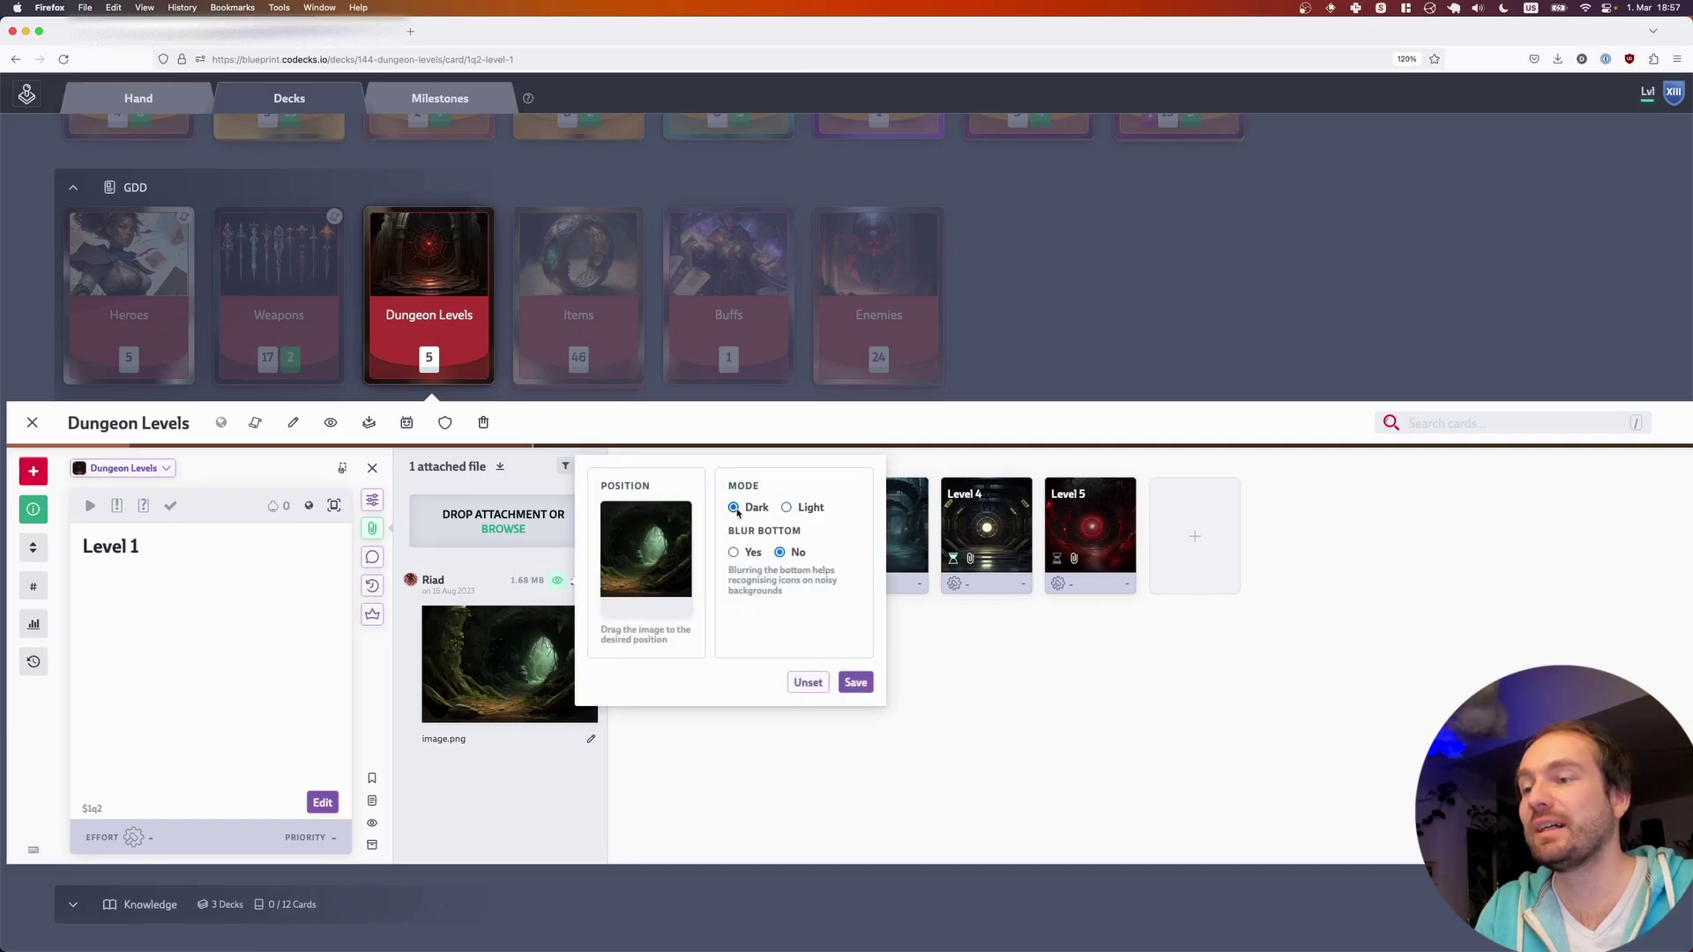
left_click(750, 553)
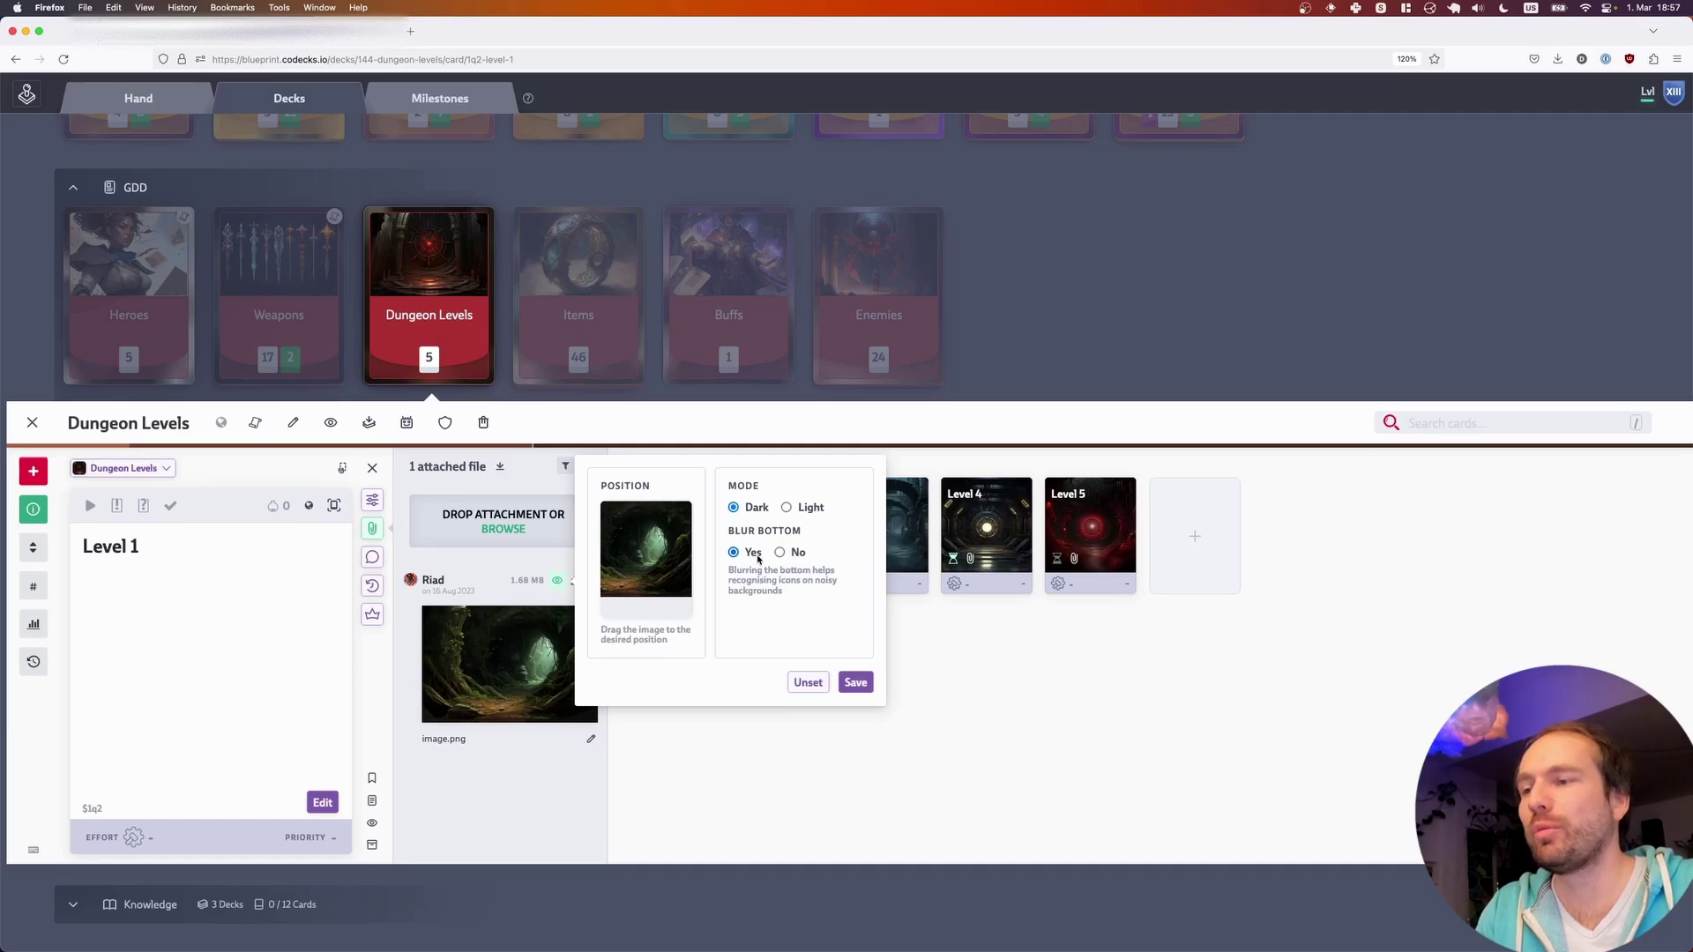
left_click(856, 683)
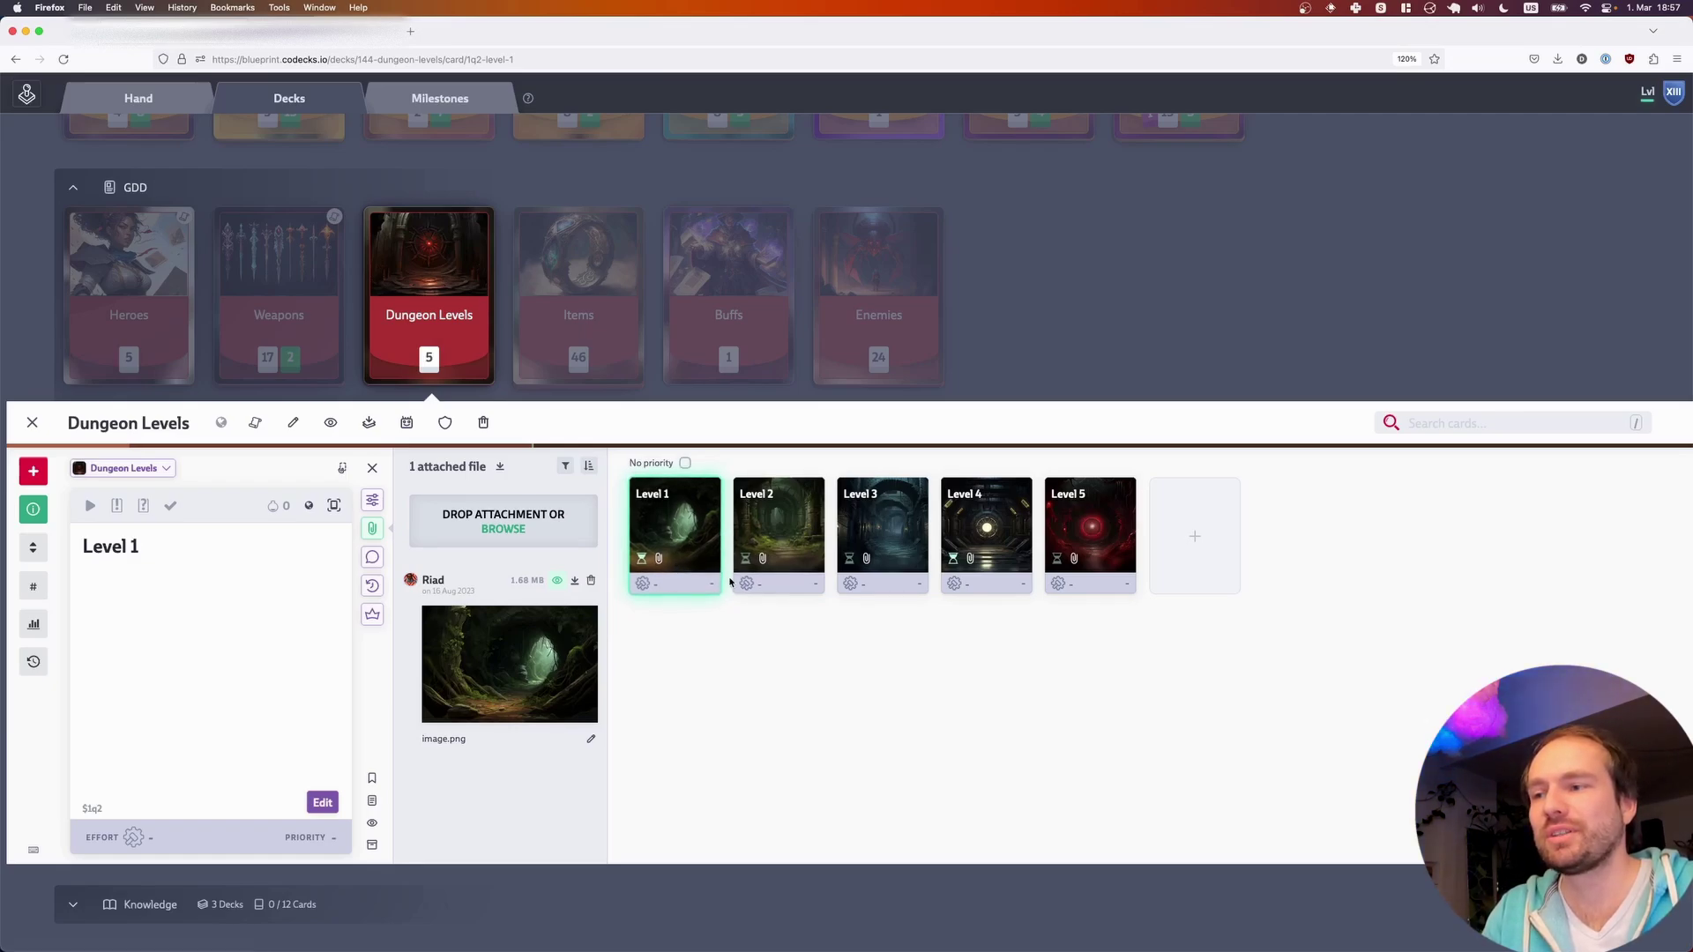
left_click_drag(687, 570, 677, 570)
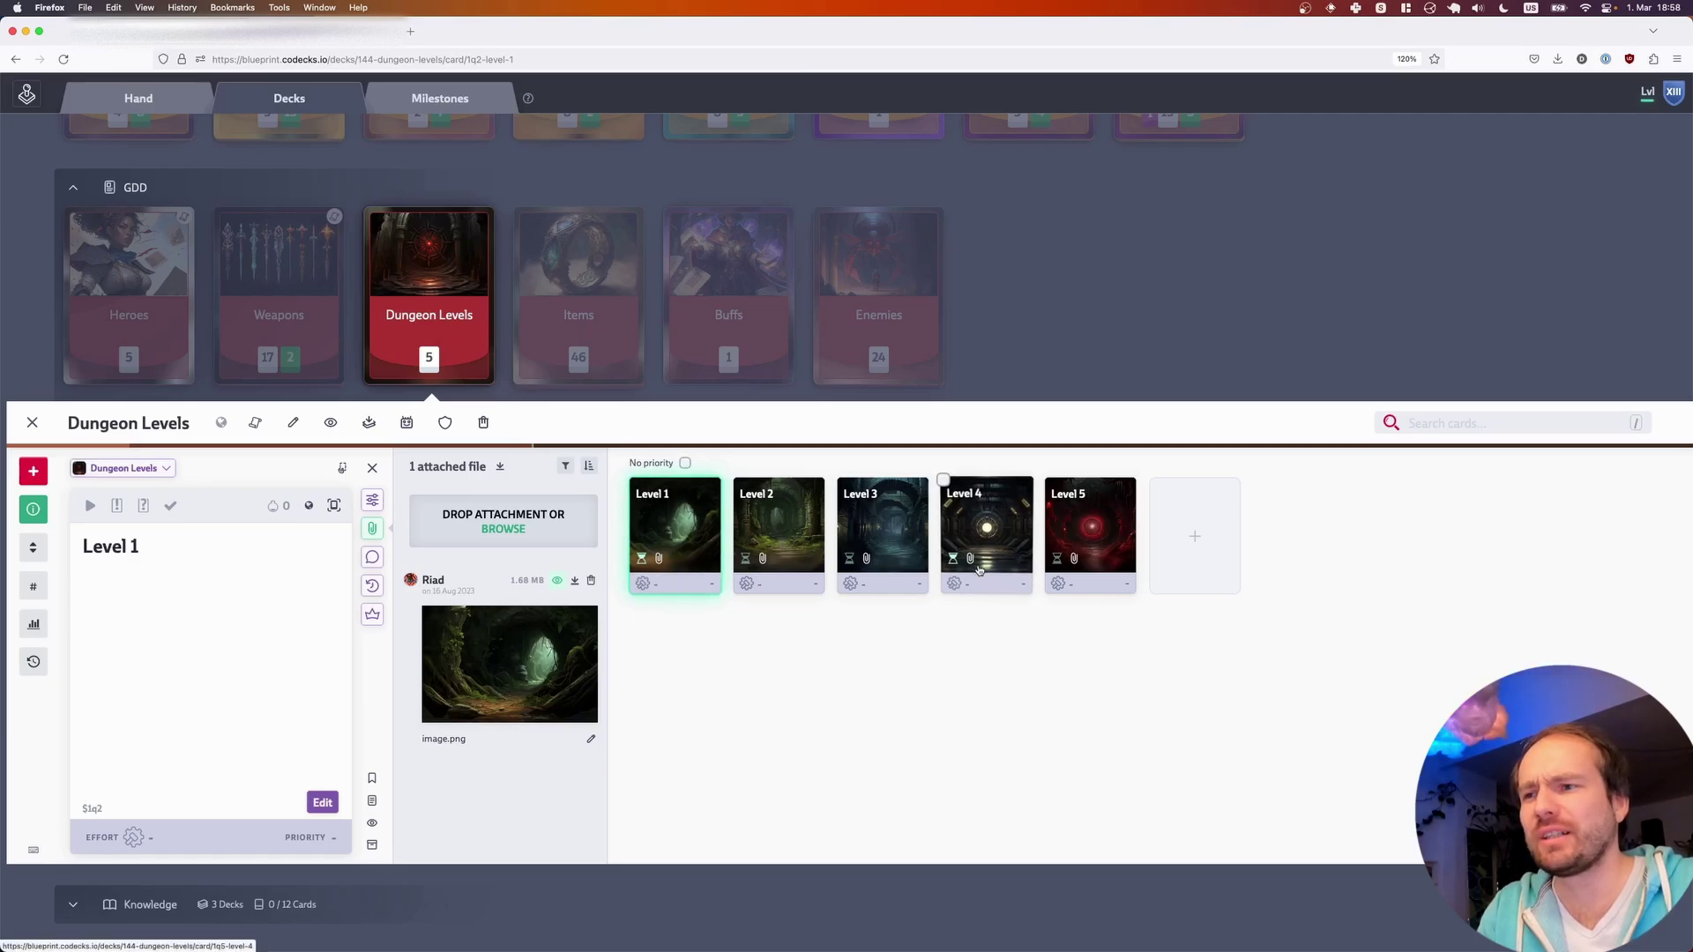
- Open the Level 3 card's cover image settings, set Blur bottom to No and save
left_click(866, 563)
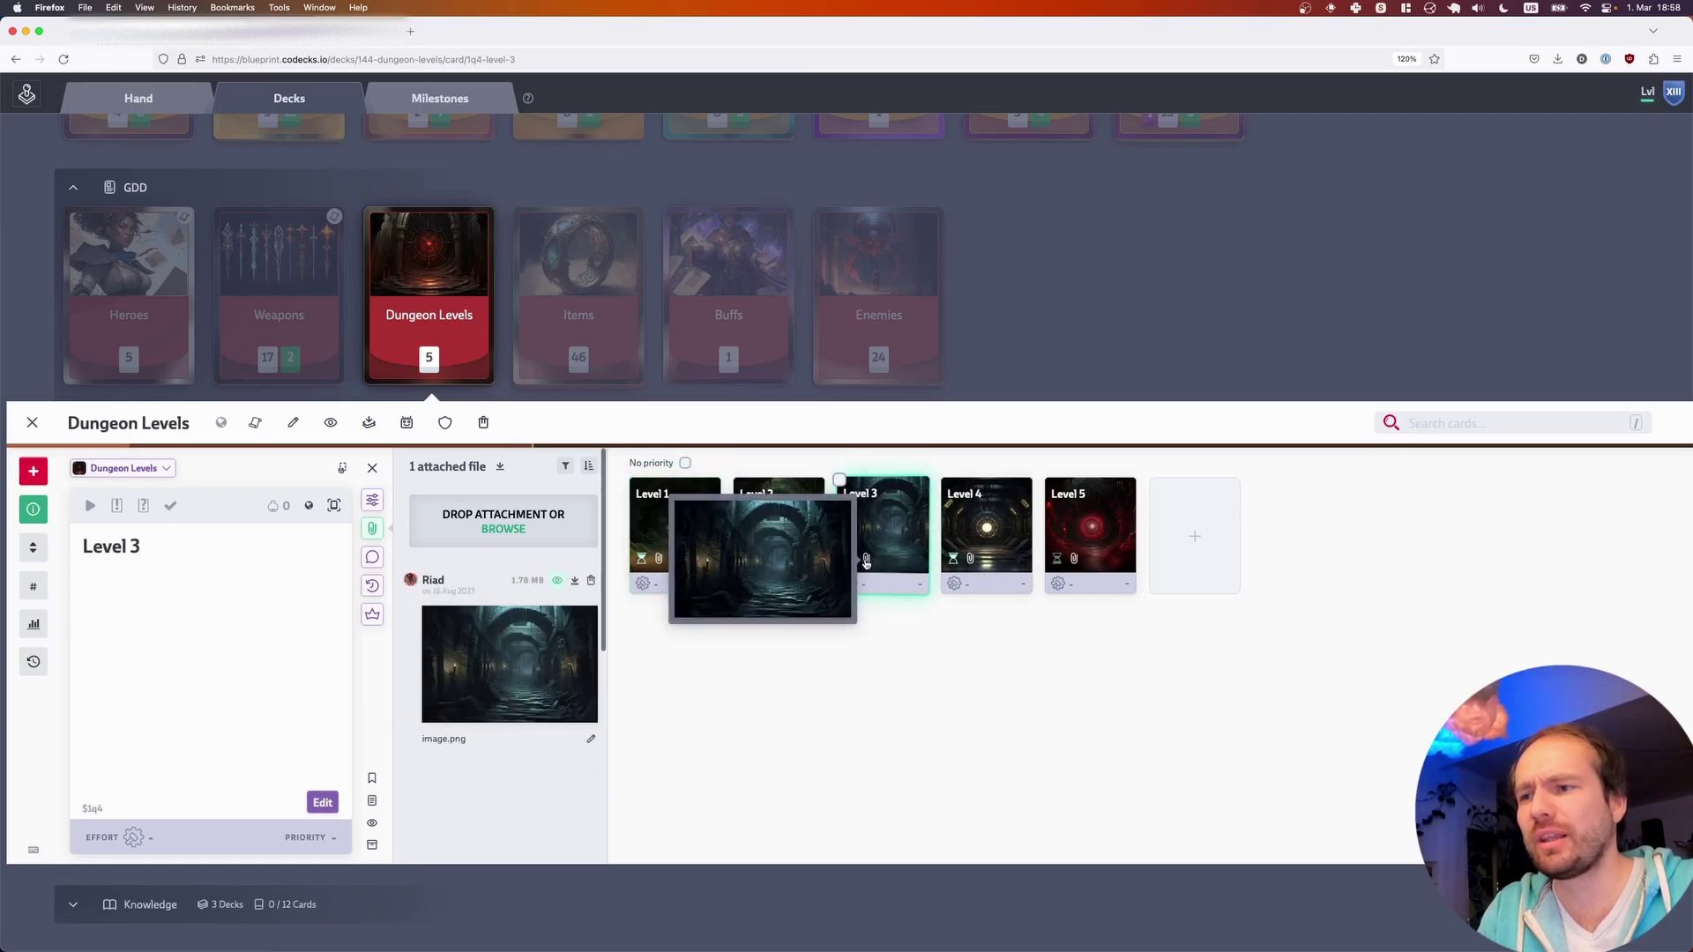
left_click(557, 580)
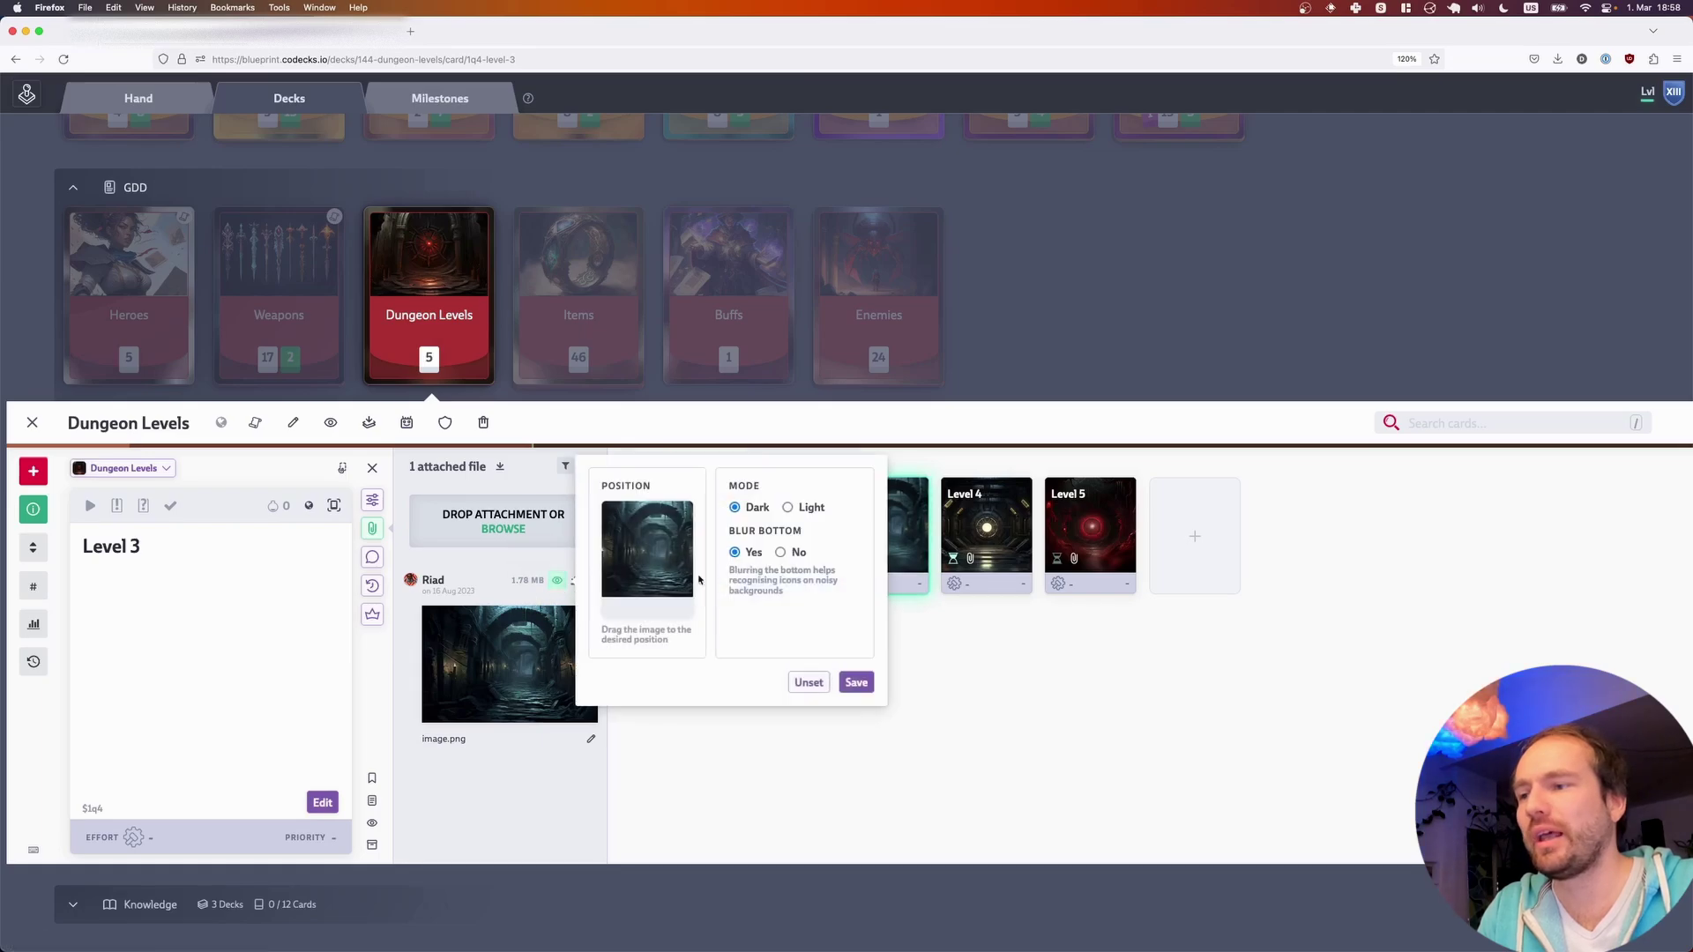
left_click(781, 553)
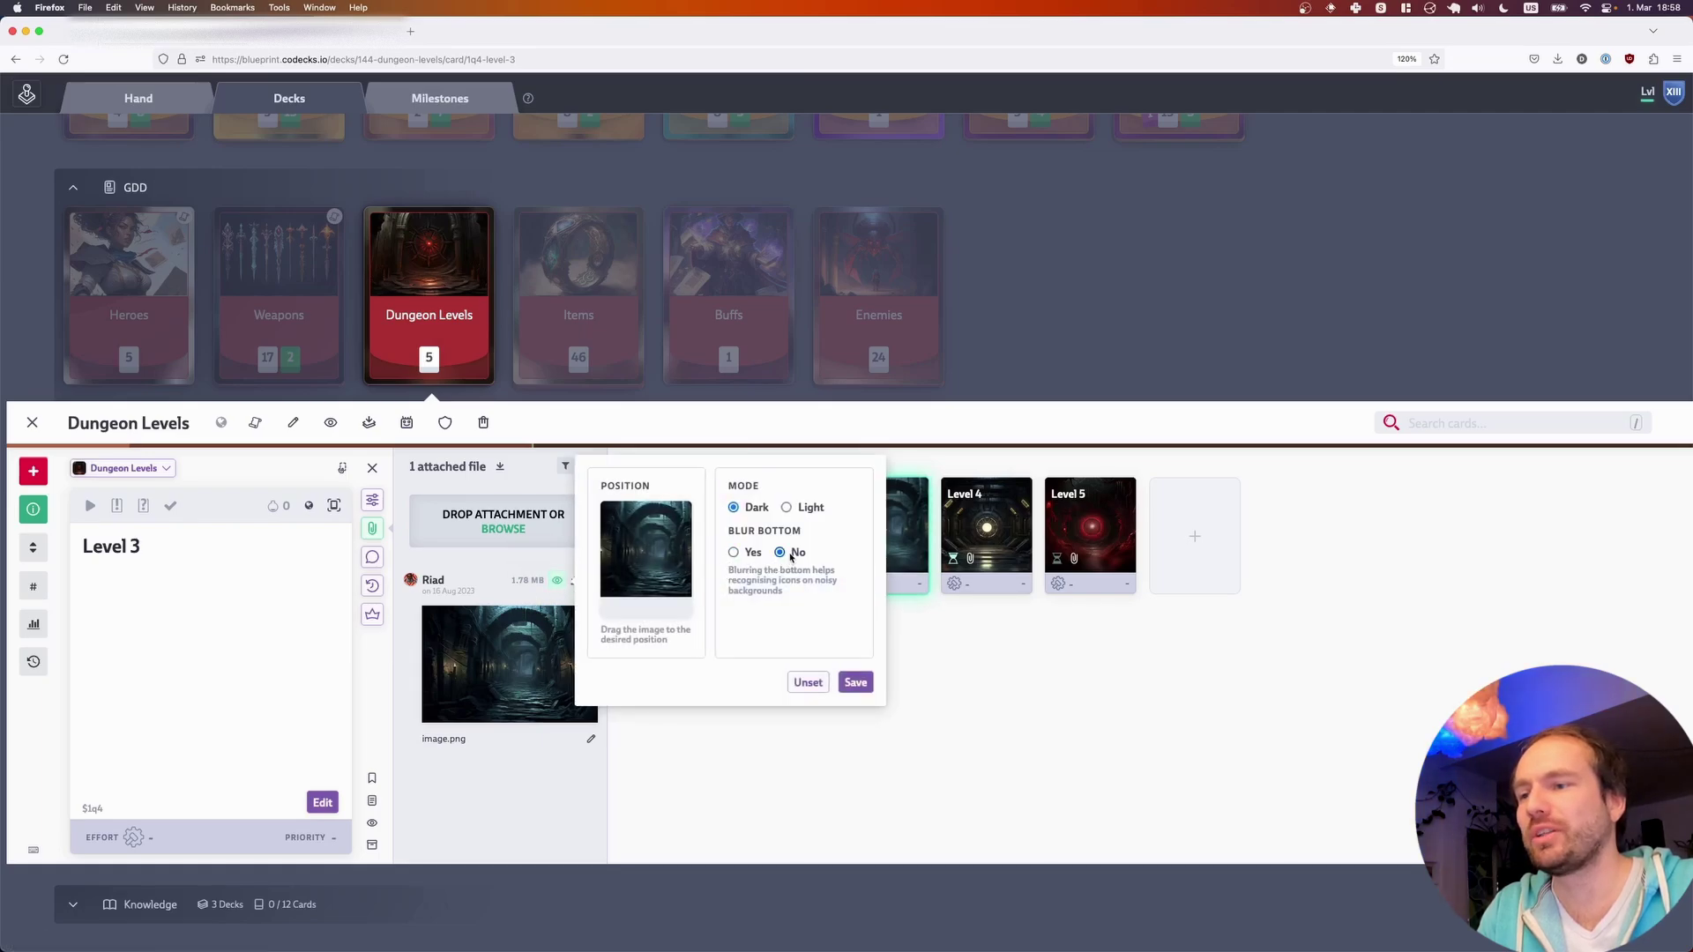
left_click(855, 682)
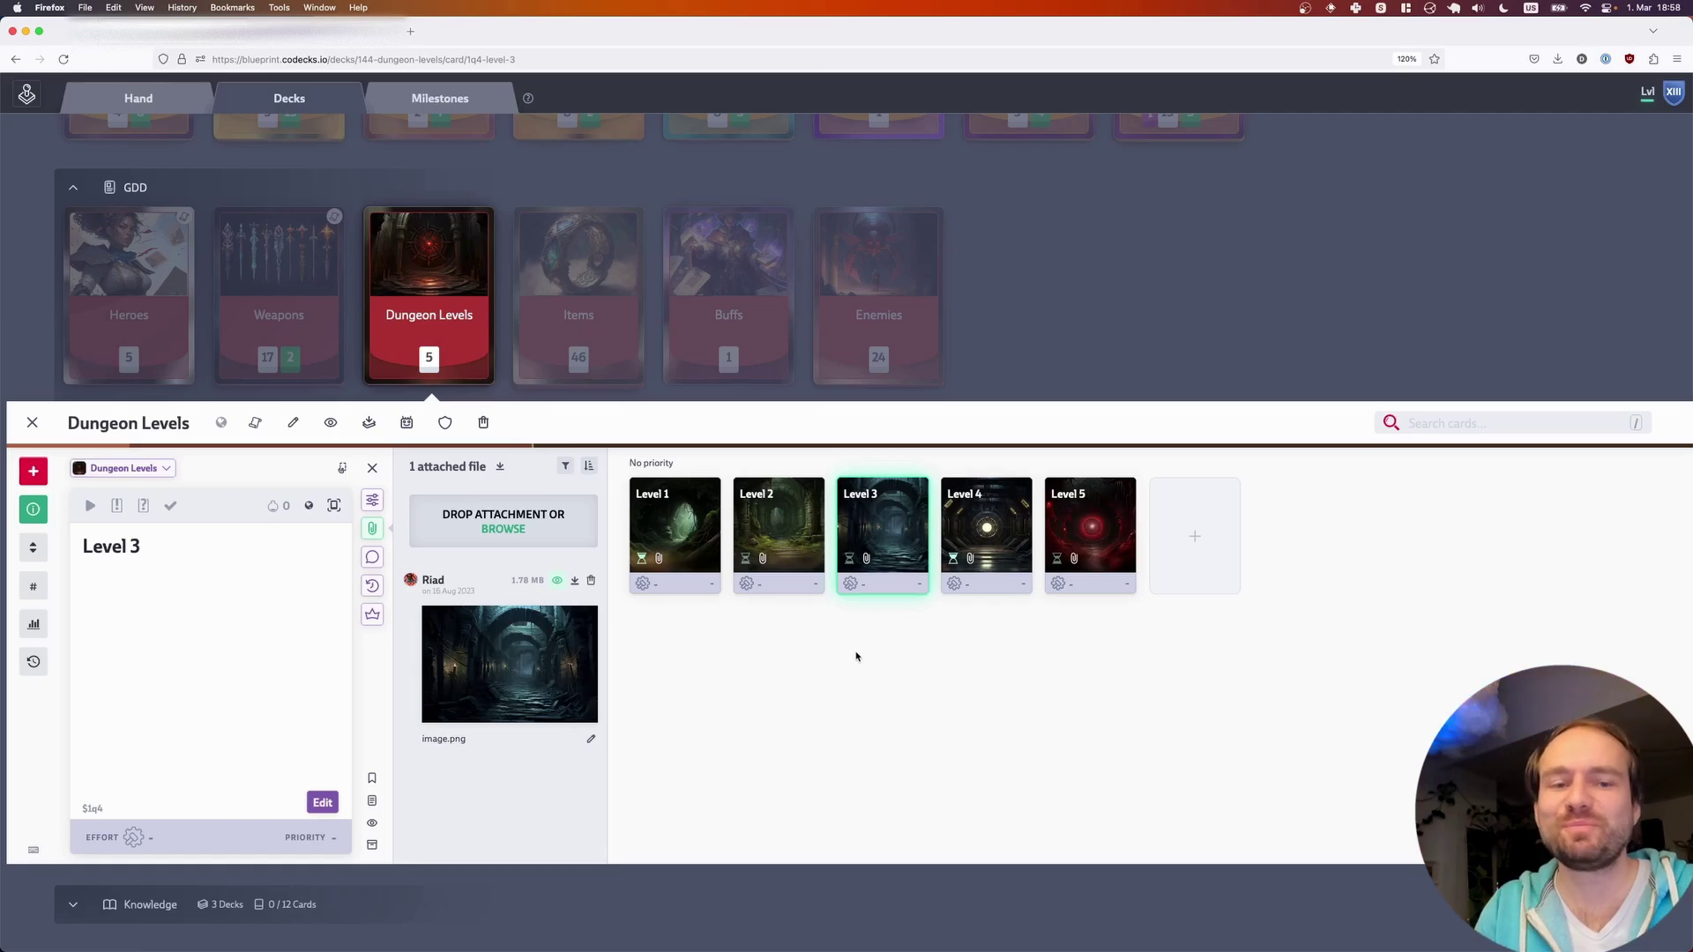
- Skim the changelog notes, then return to the workspace tab
key("ctrl+Tab")
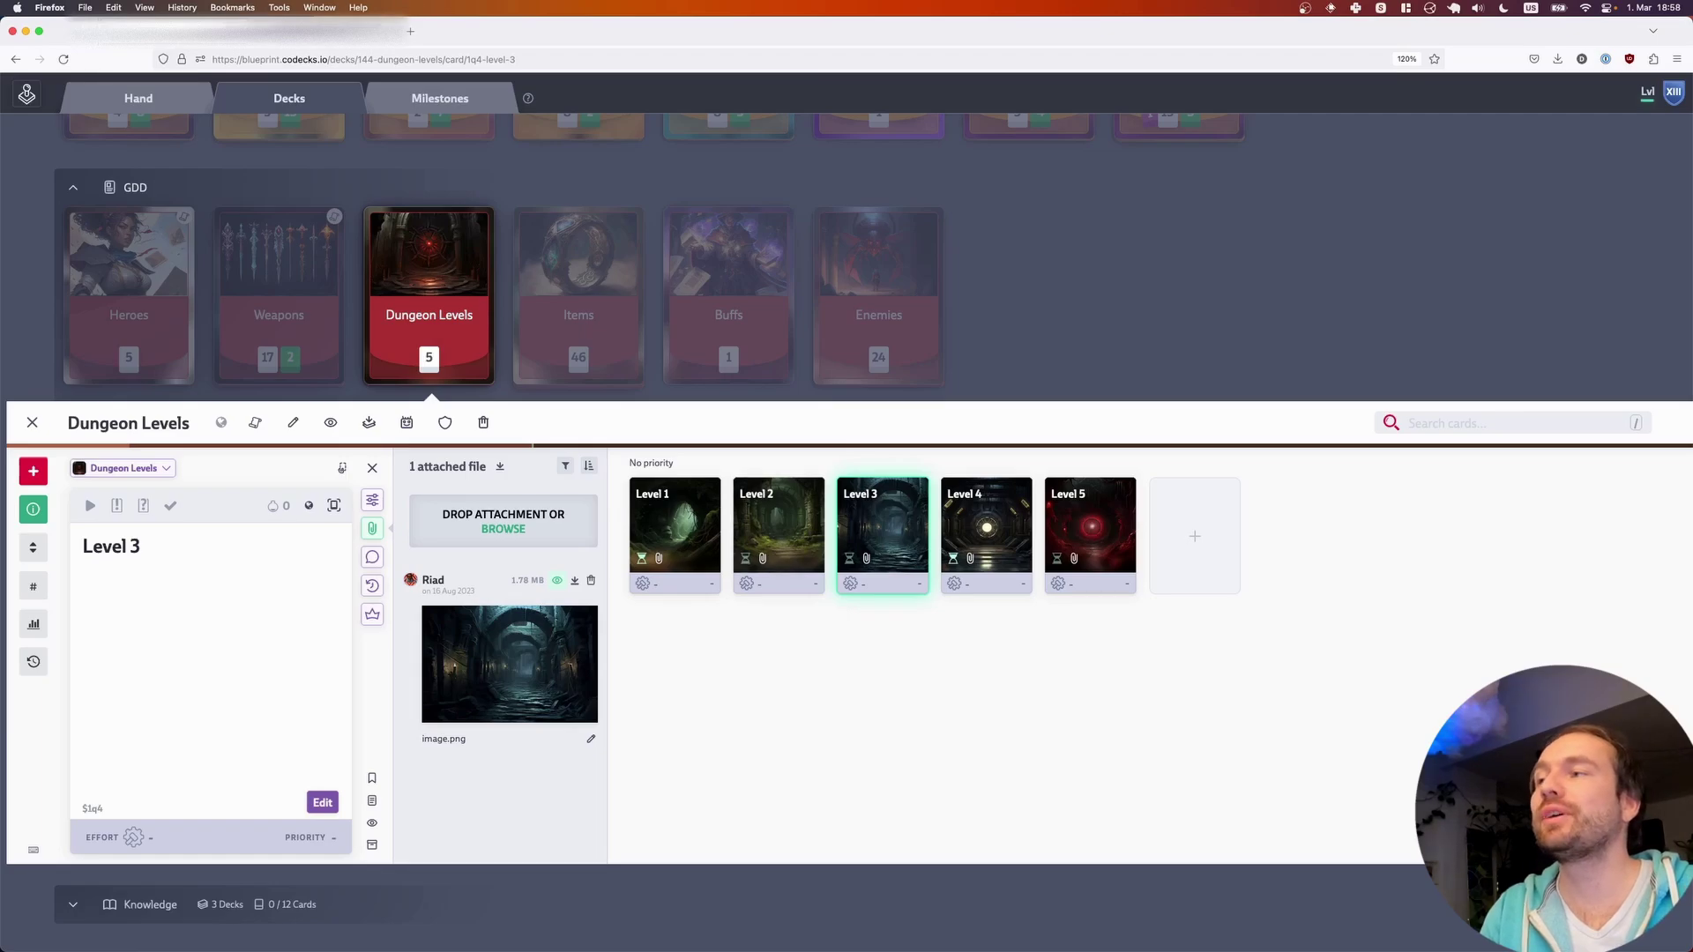
scroll(1116, 406, "down", 3)
scroll(772, 309, "down", 5)
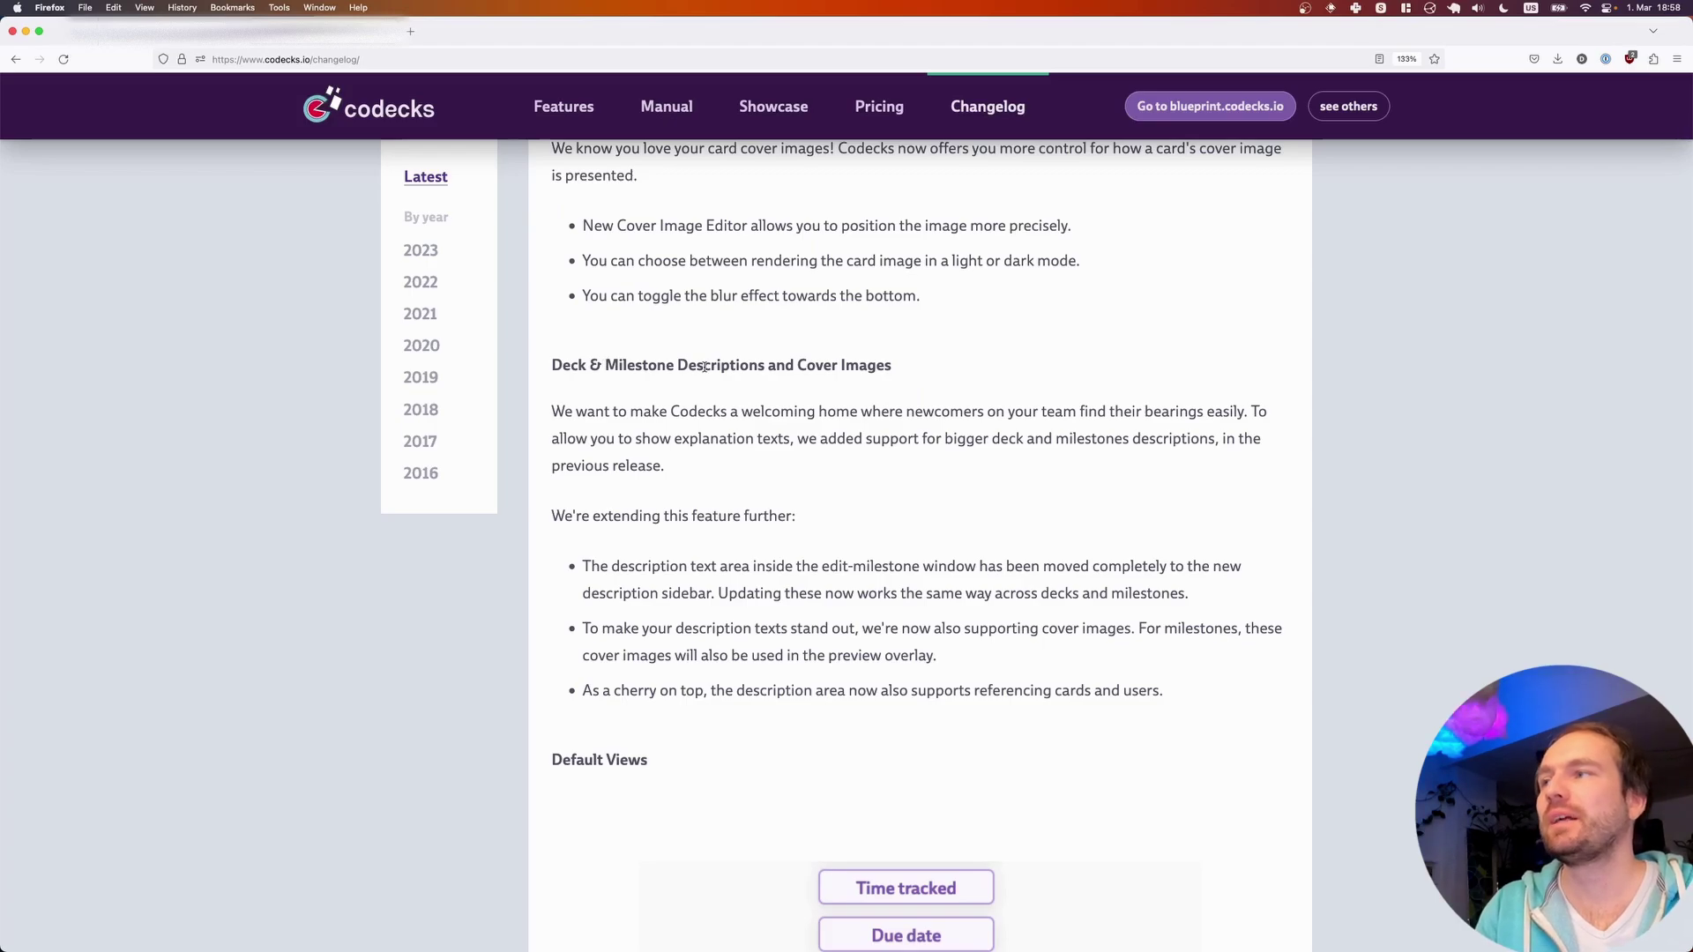
key("ctrl+shift+Tab")
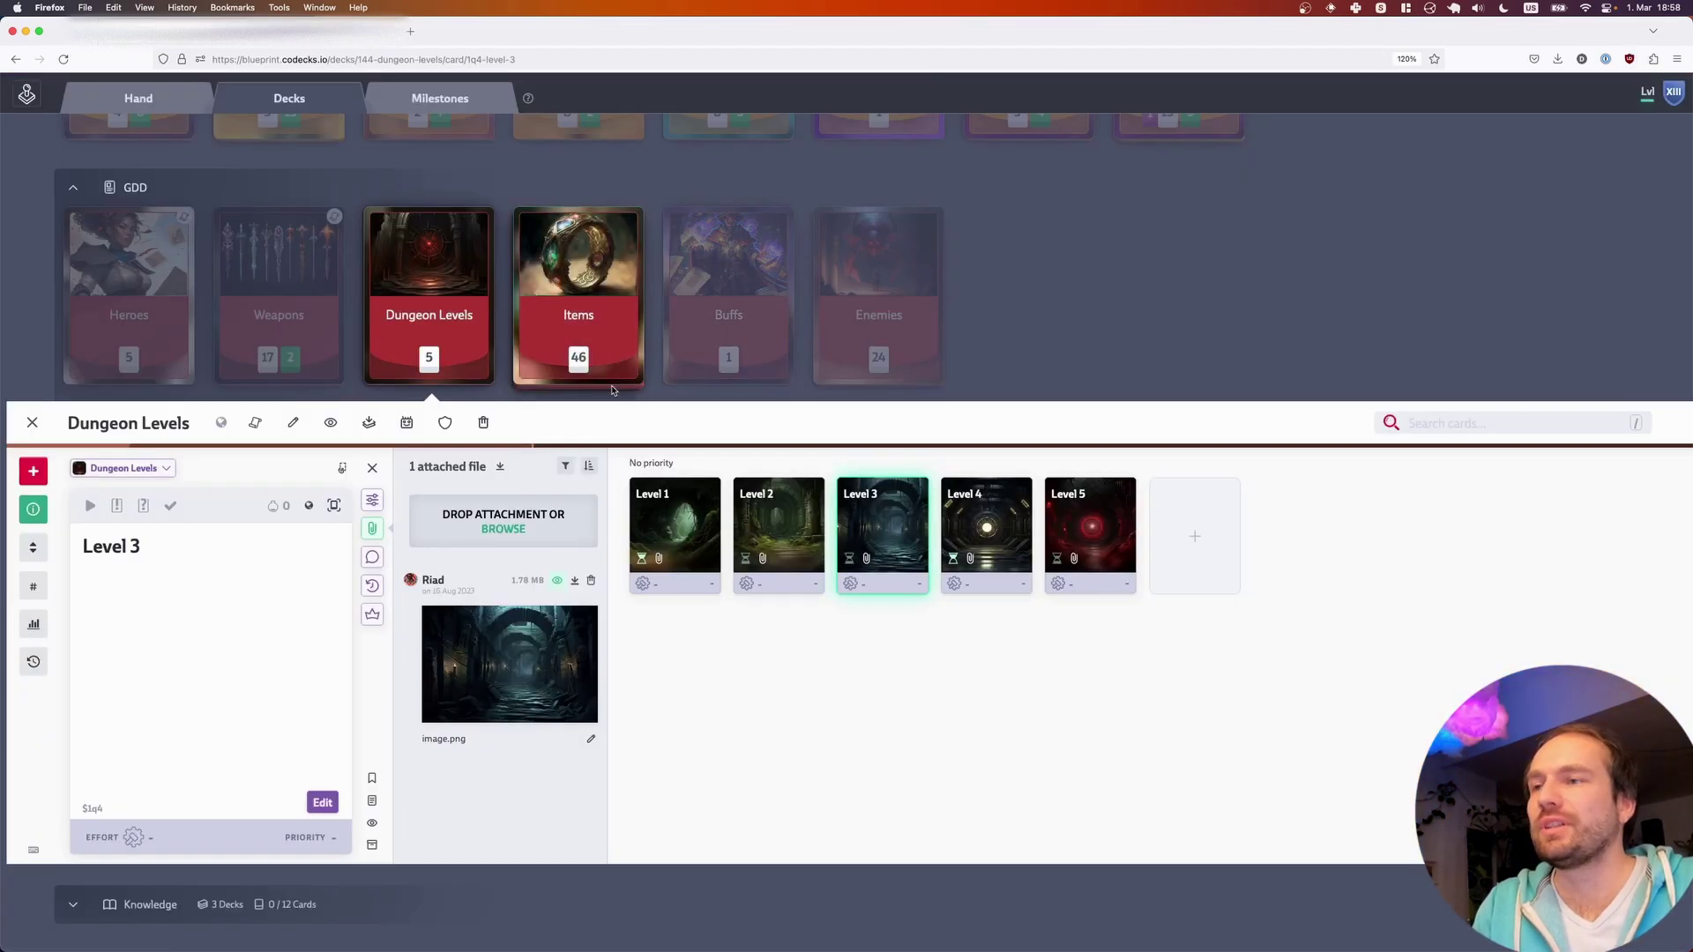
- Close the Level 3 card details and open the Alpha milestone page
left_click(372, 468)
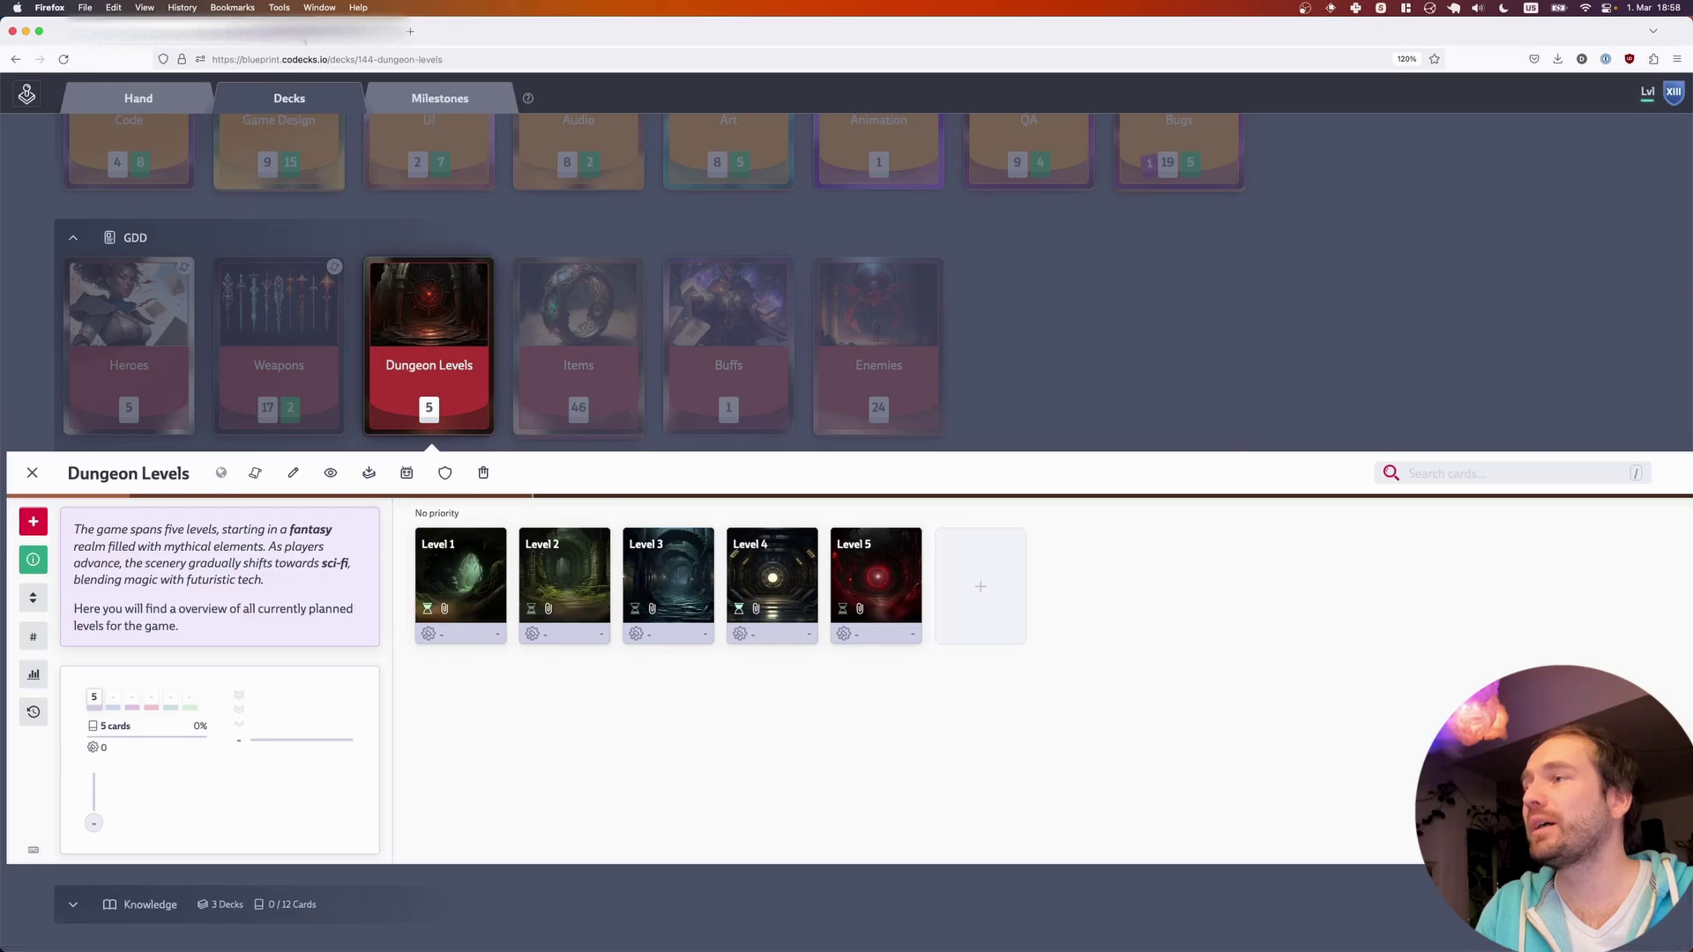
left_click(327, 31)
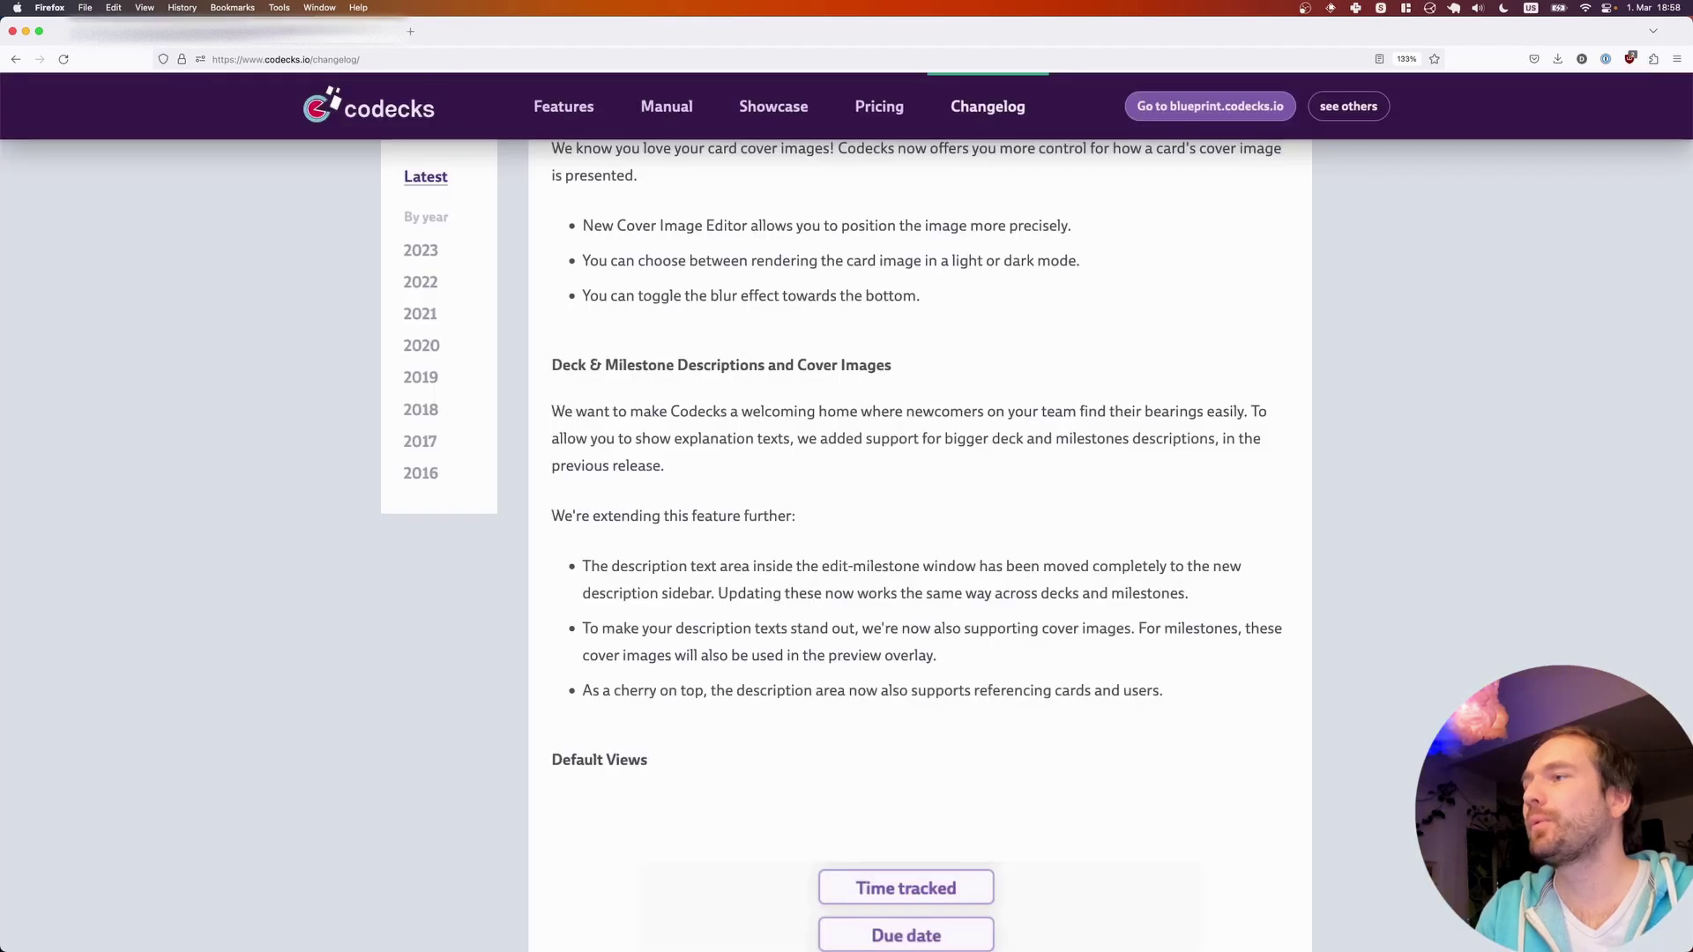
left_click(176, 30)
left_click(445, 97)
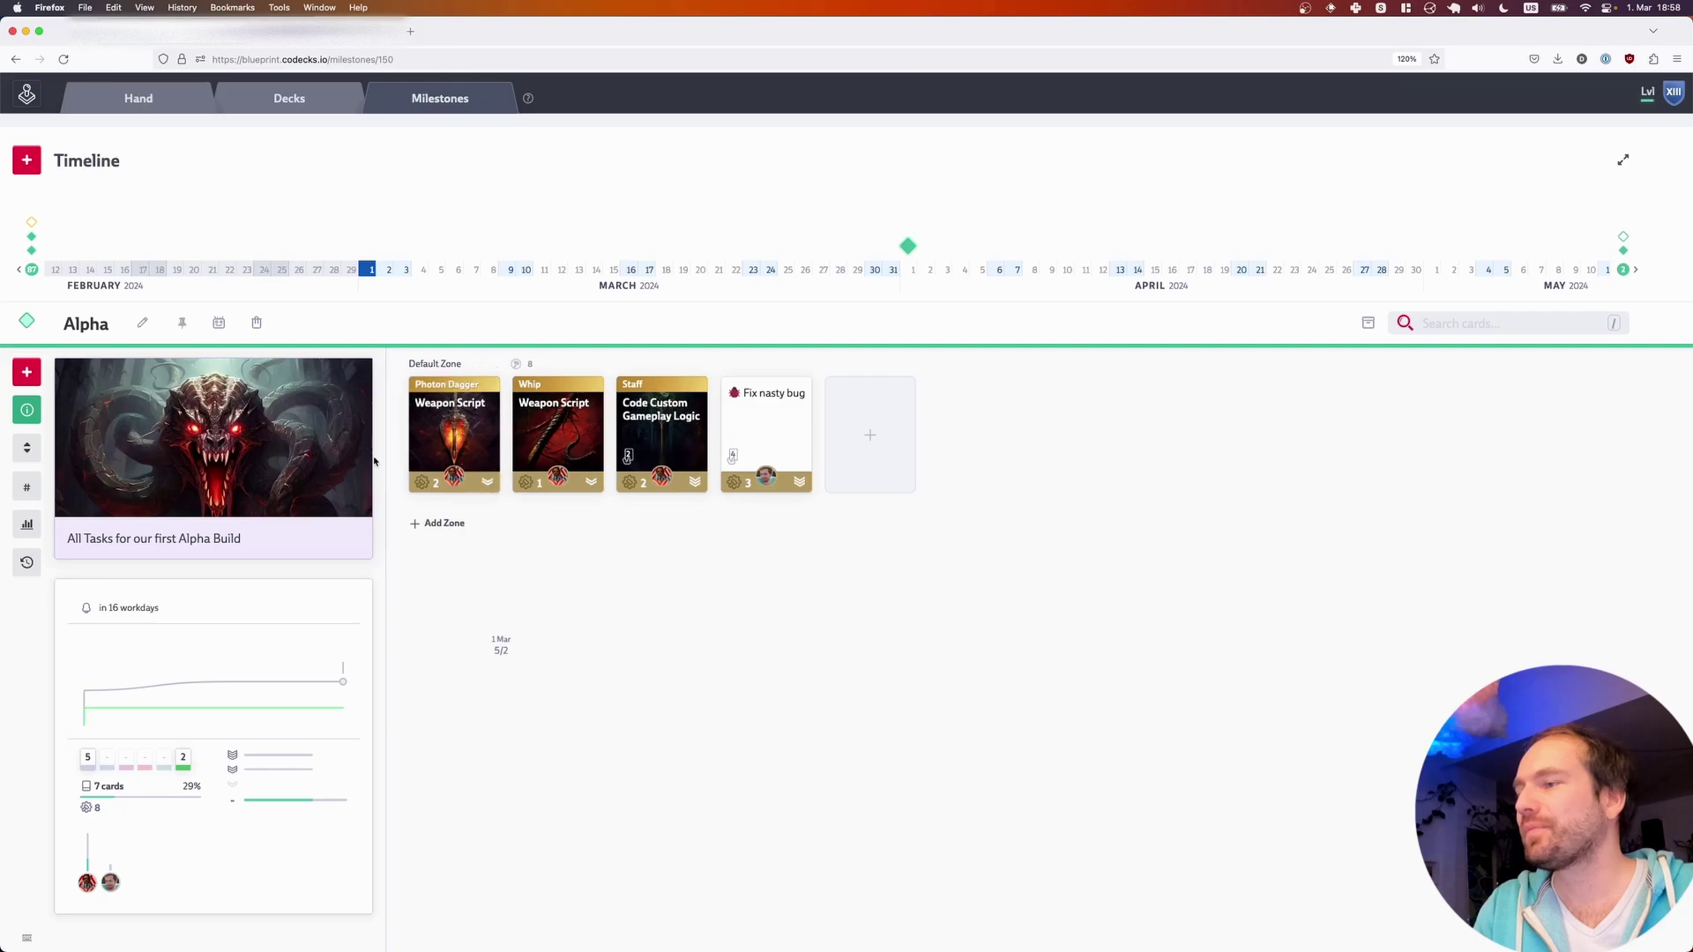
mouse_move(351, 388)
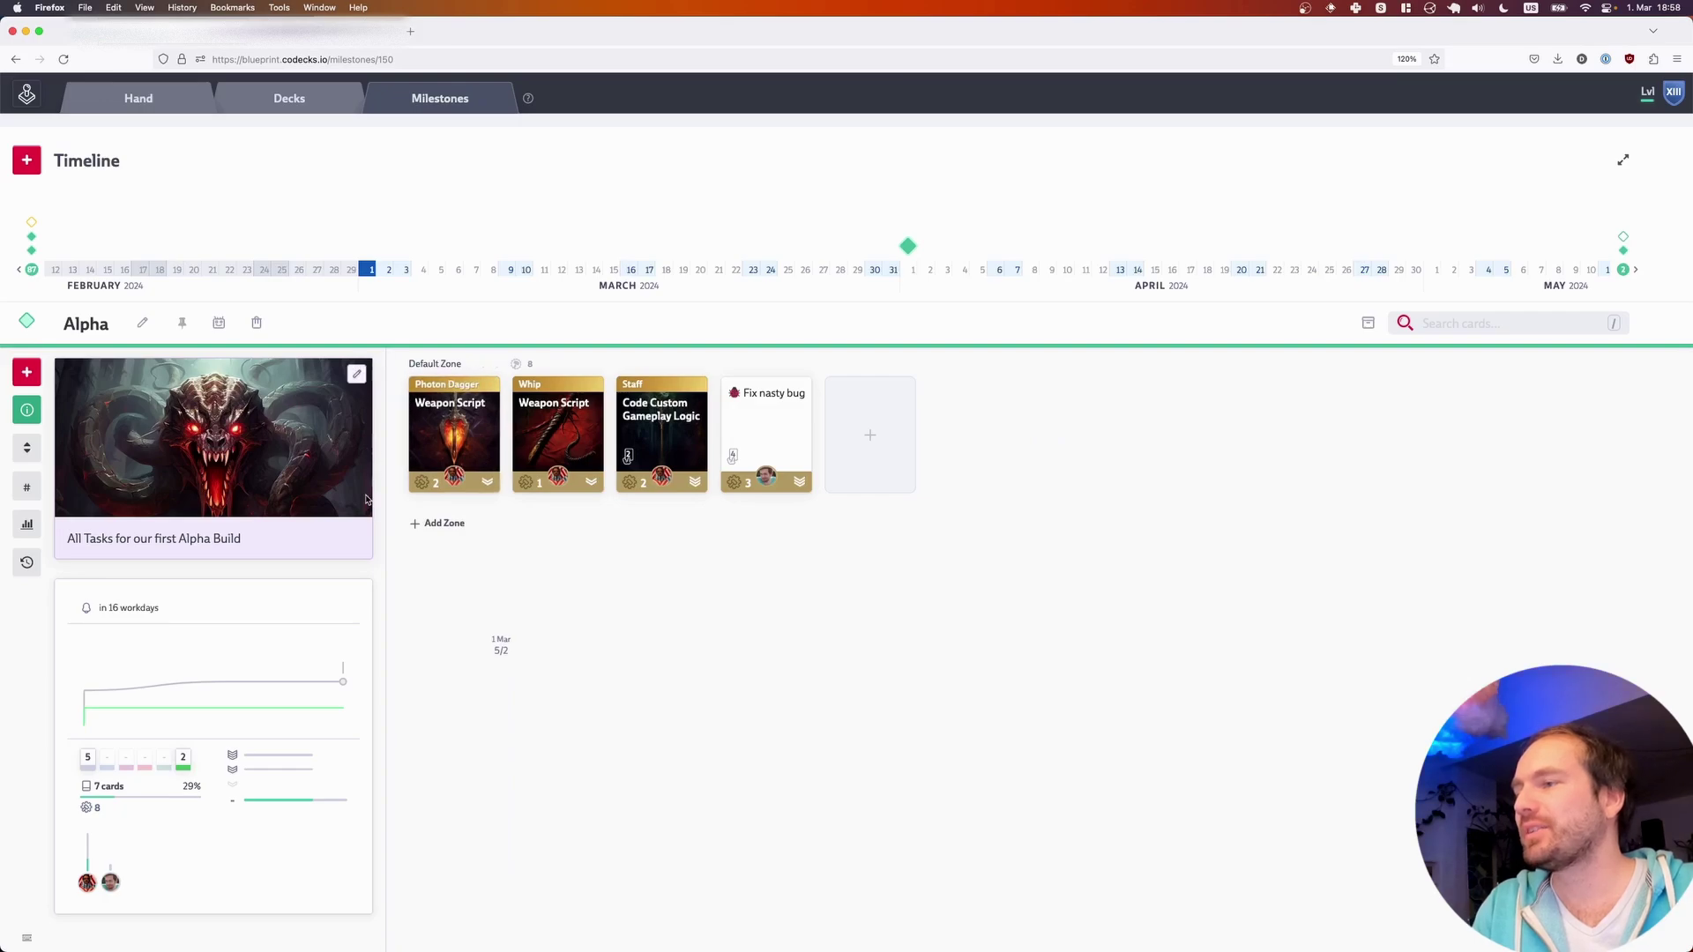
left_click(356, 374)
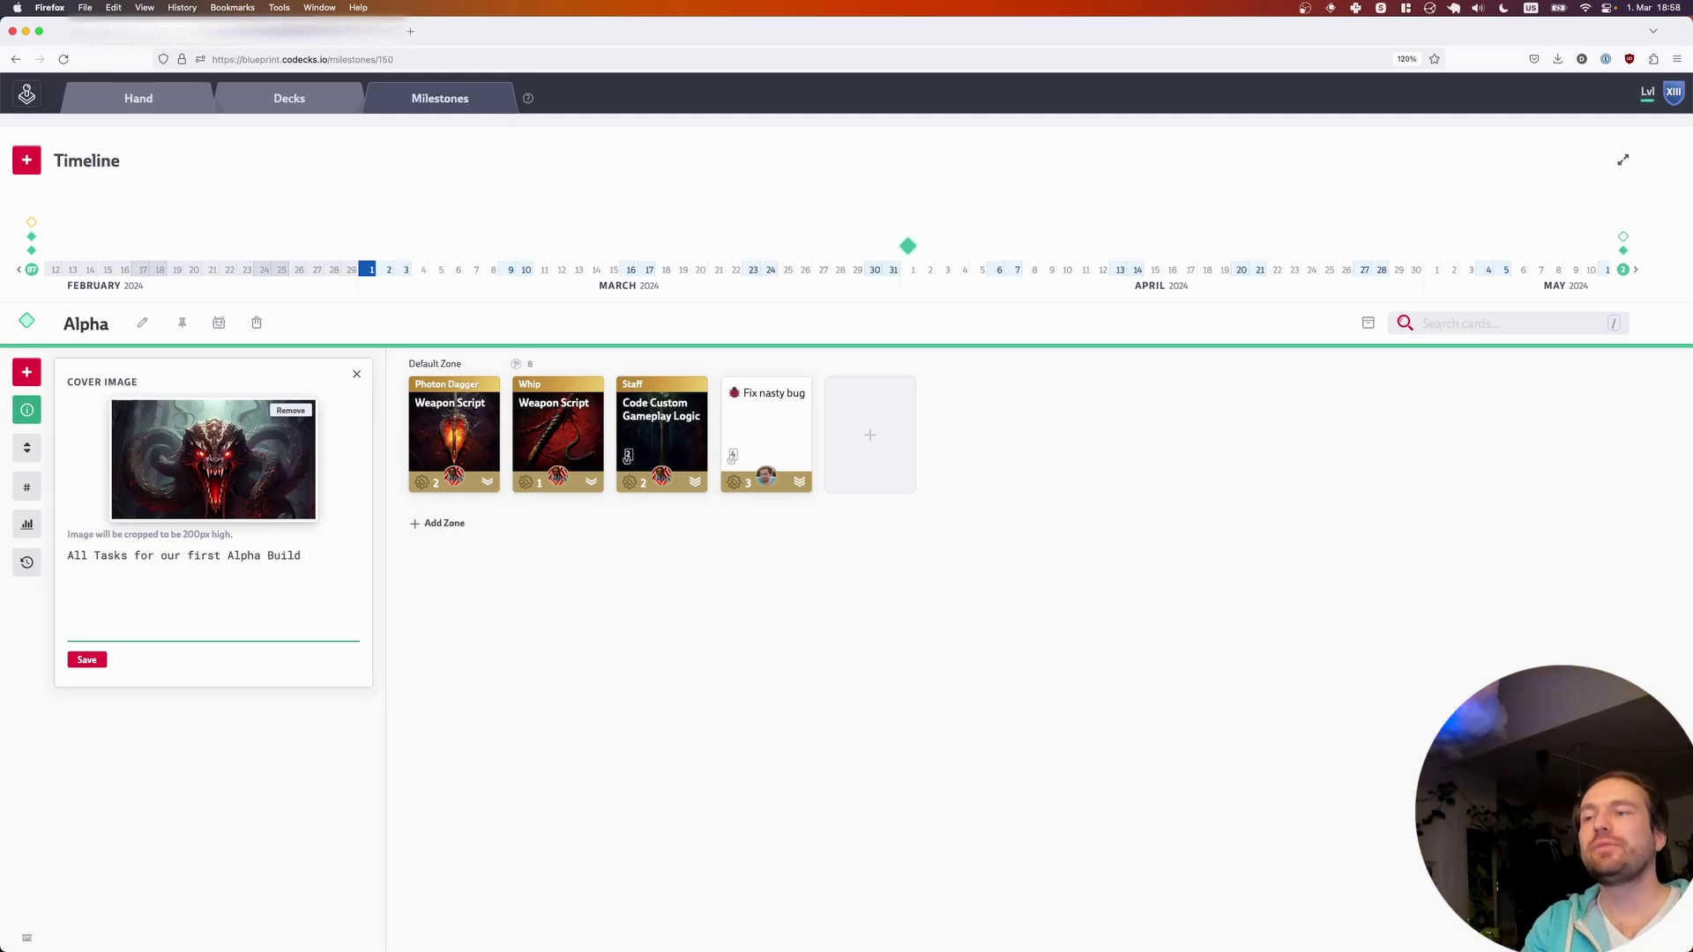
type("$")
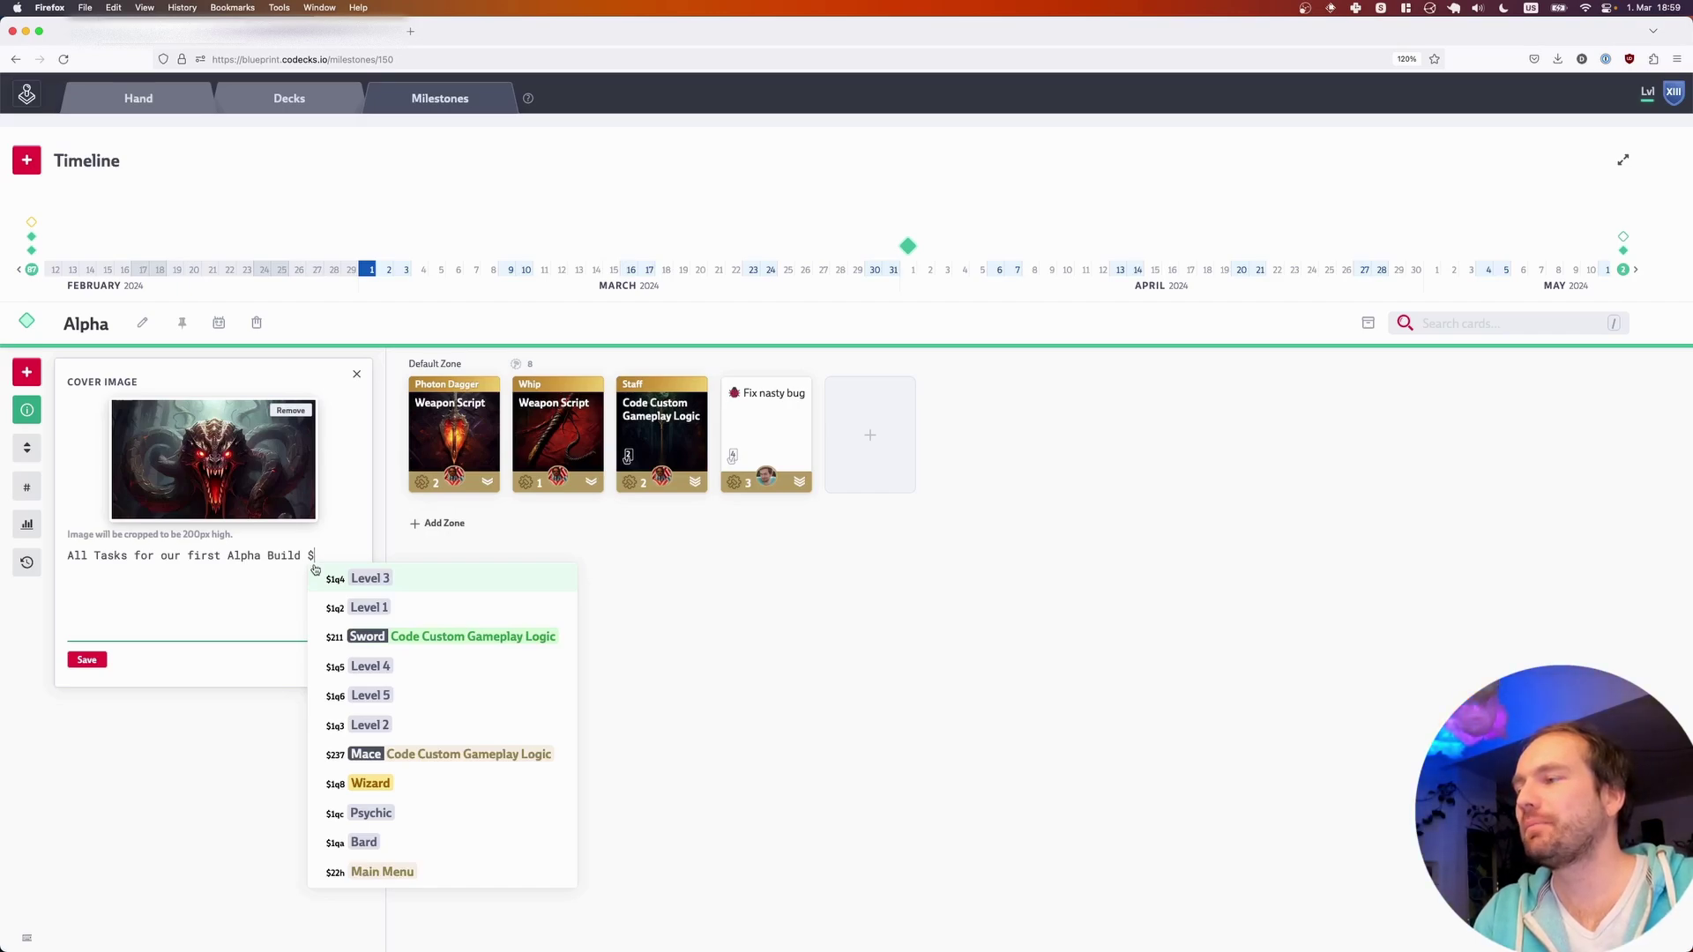
key("Down")
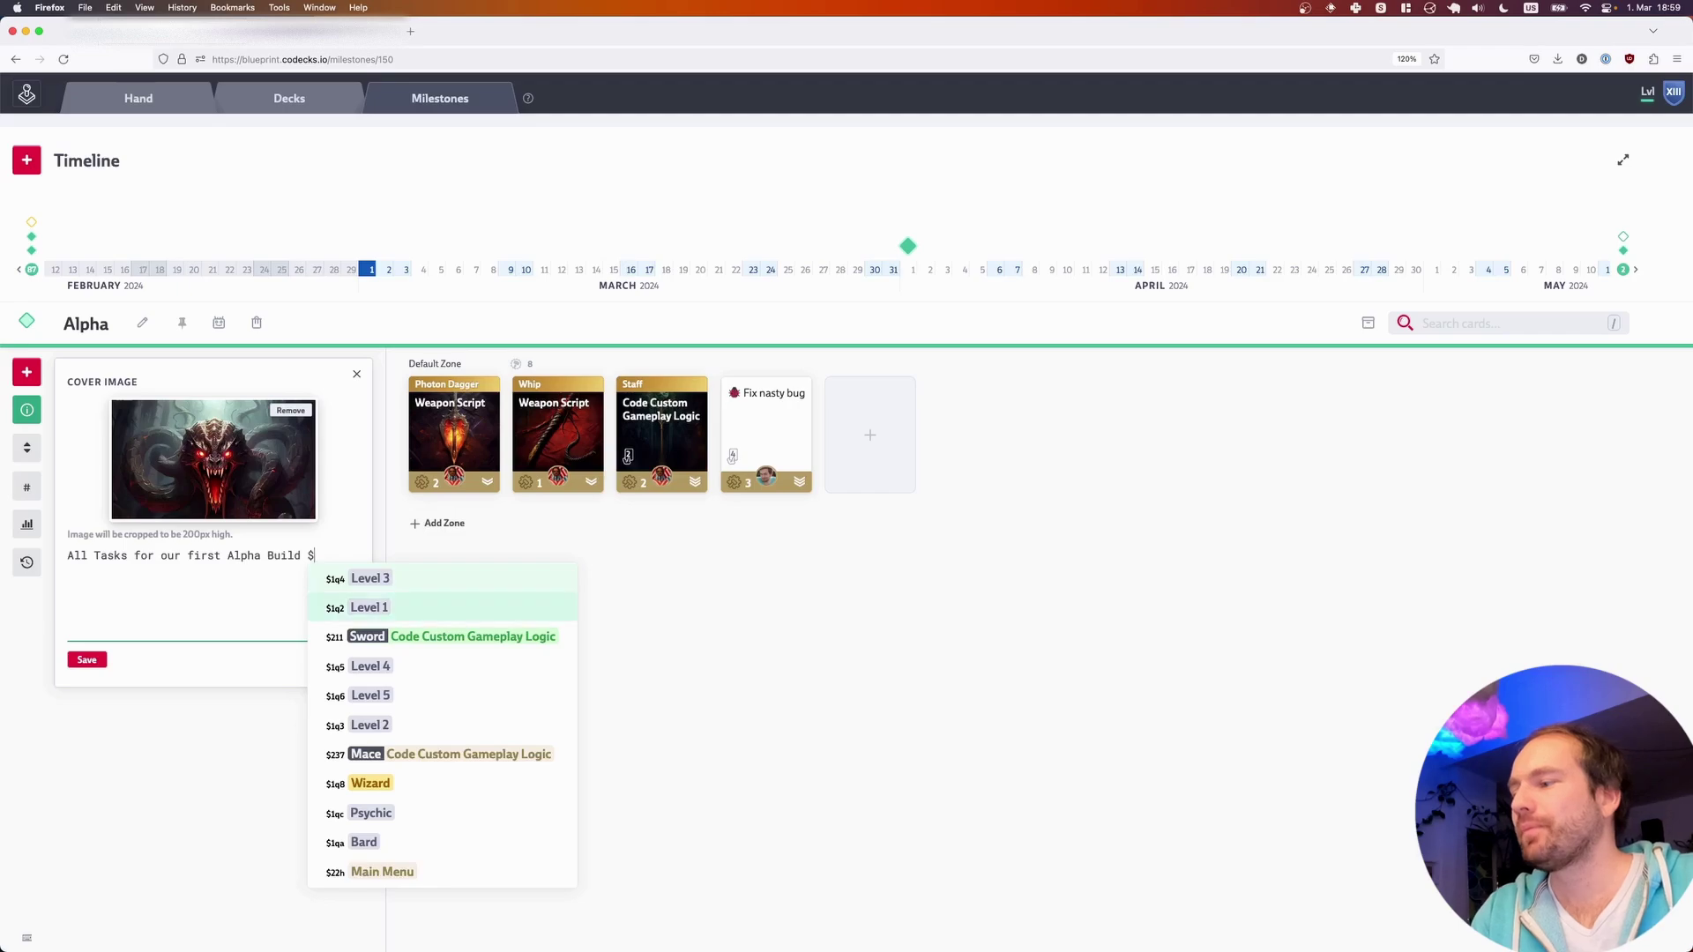
key("Return")
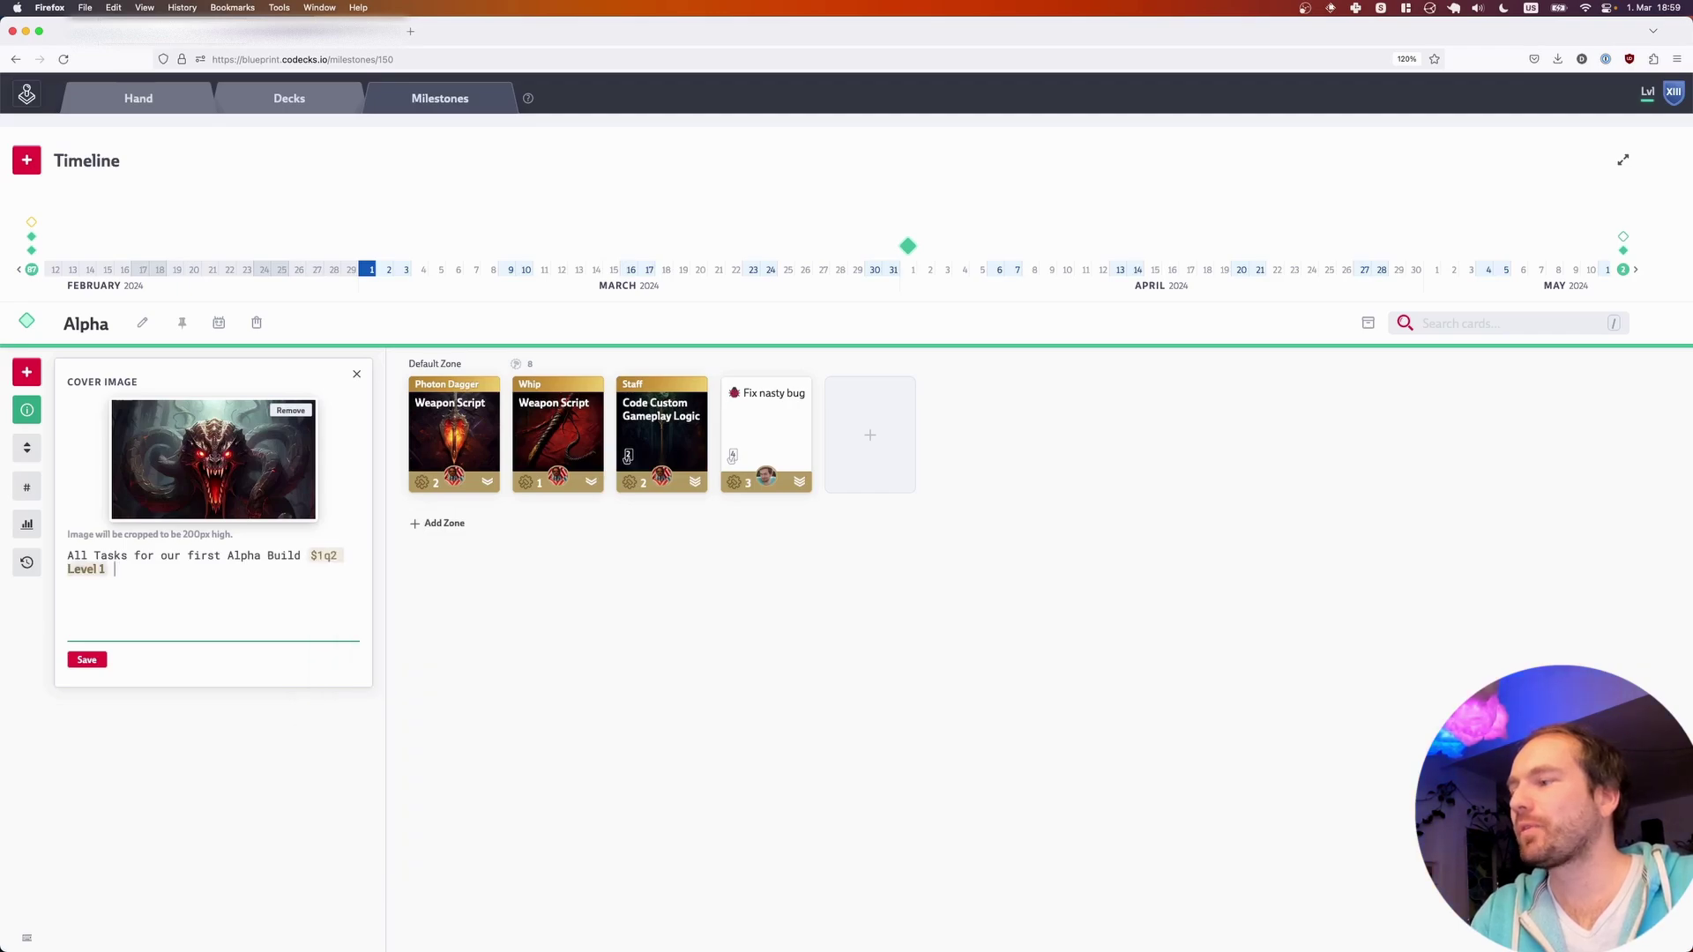
type("#")
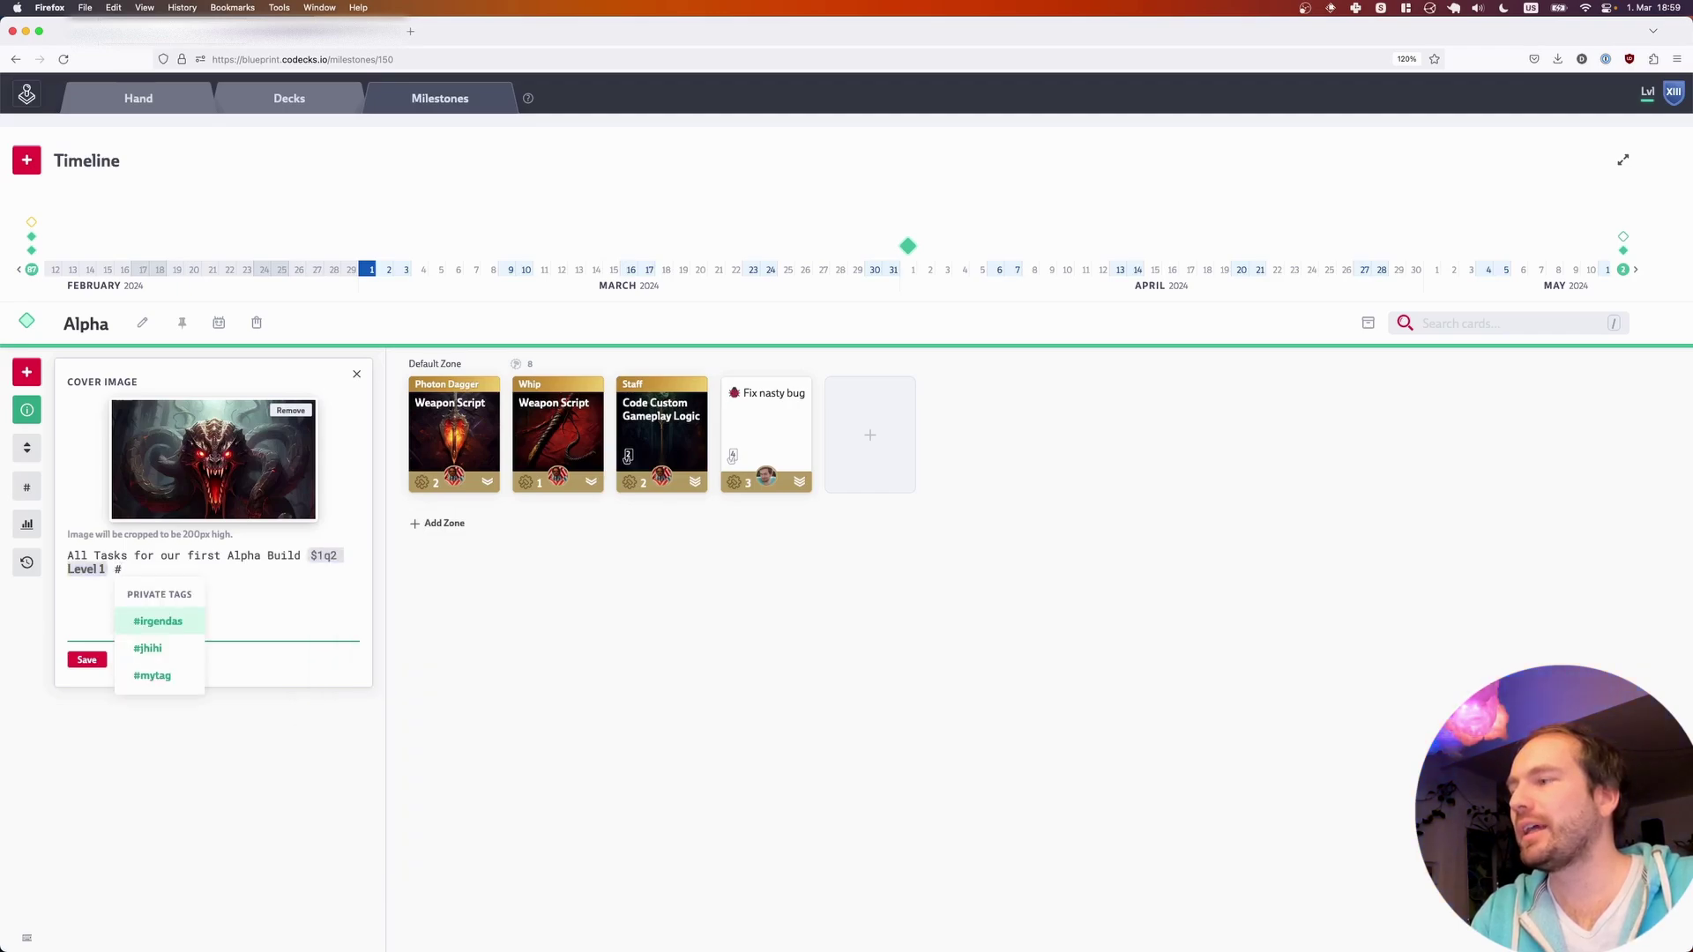
key("BackSpace")
type("@")
key("Return")
key("shift+alt+Left")
key("shift+alt+Left")
key("shift+alt+Left")
key("shift+alt+Left")
key("shift+alt+Left")
key("shift+Right")
key("shift+Right")
key("shift+Right")
key("shift+Right")
key("shift+Right")
key("shift+Right")
key("shift+Right")
key("shift+Right")
key("shift+Right")
key("shift+Right")
key("shift+Right")
key("BackSpace")
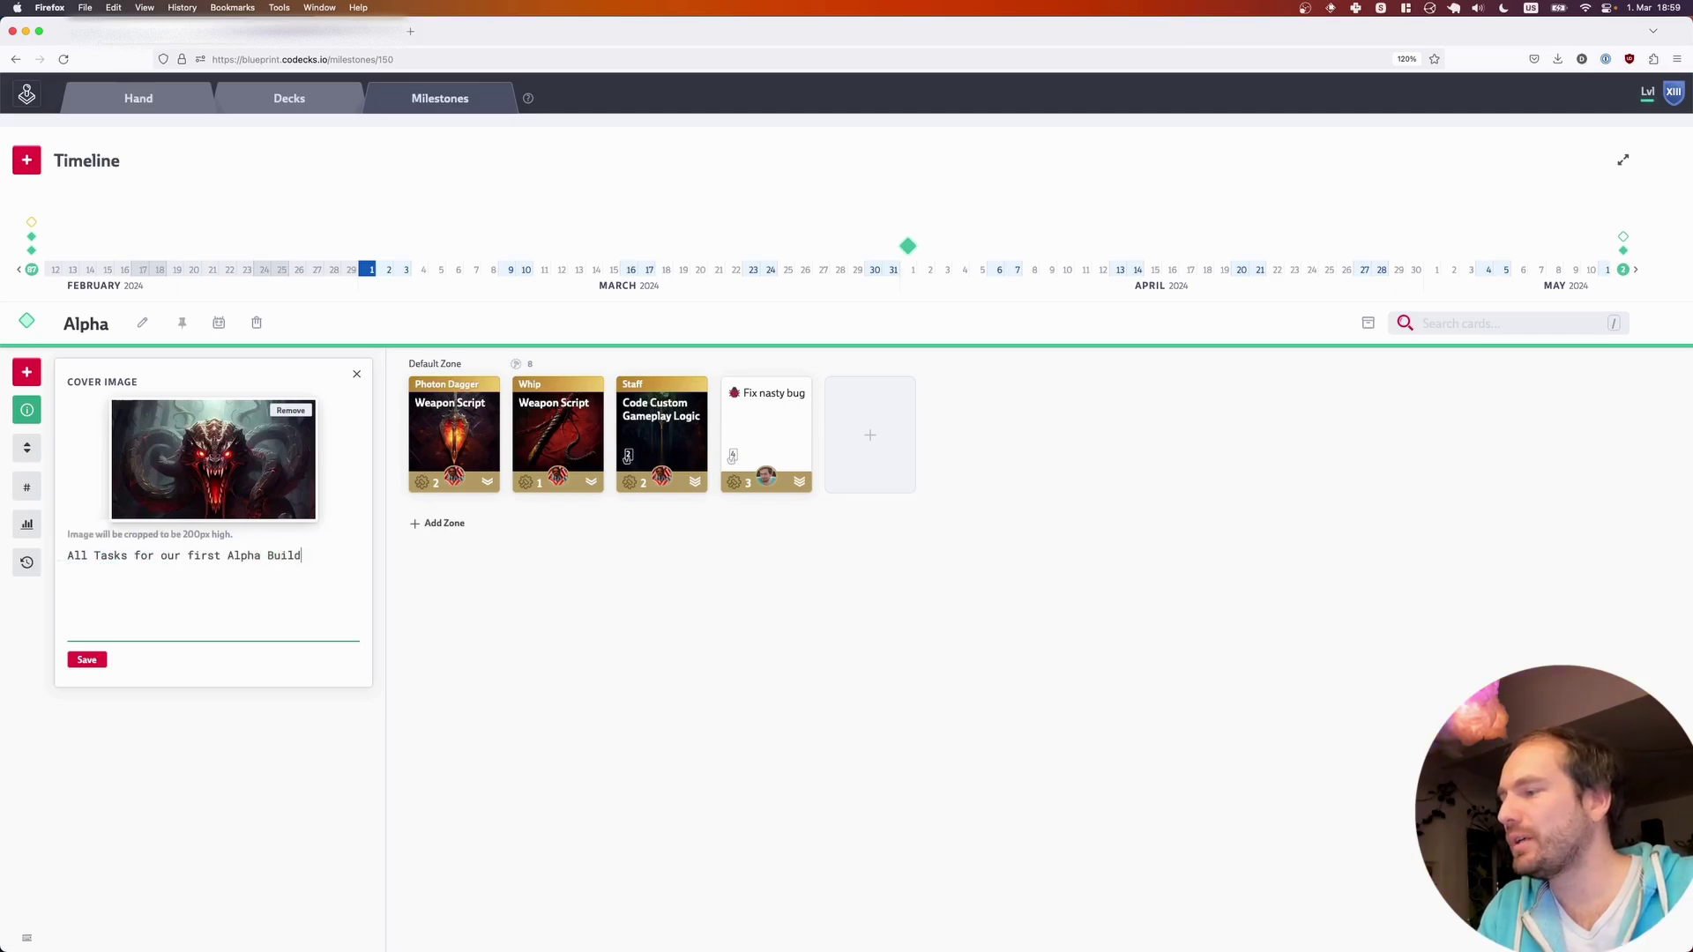
left_click(86, 660)
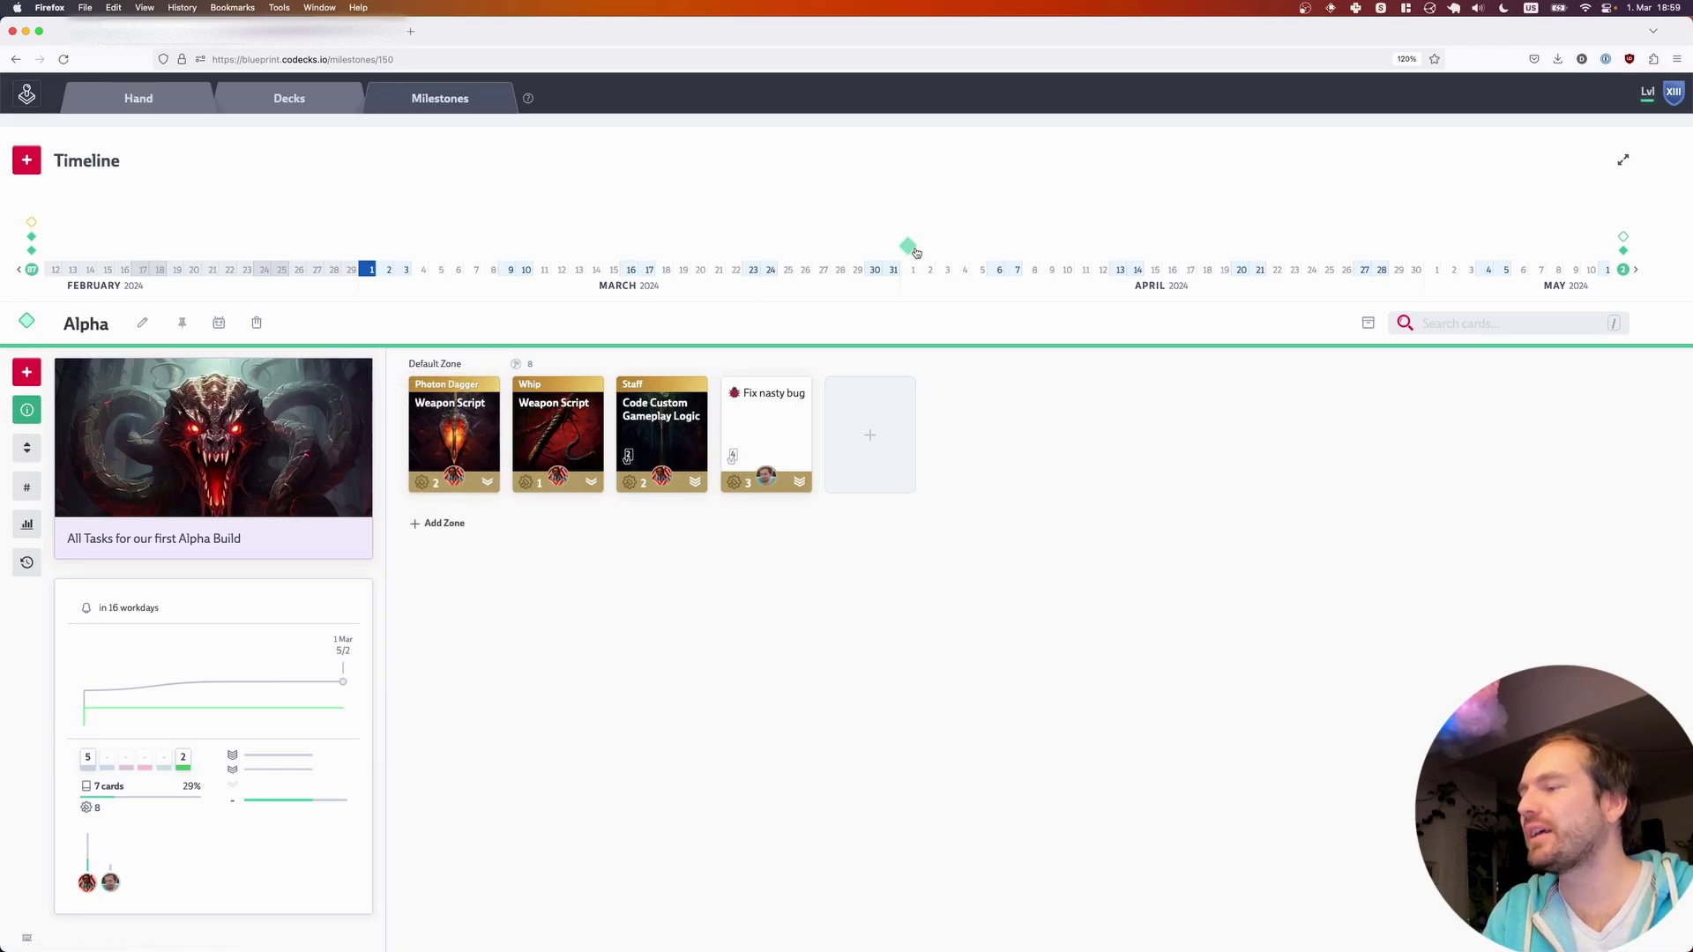
- Read the changelog's Default Views notes, then return to the app's Decks overview
mouse_move(910, 253)
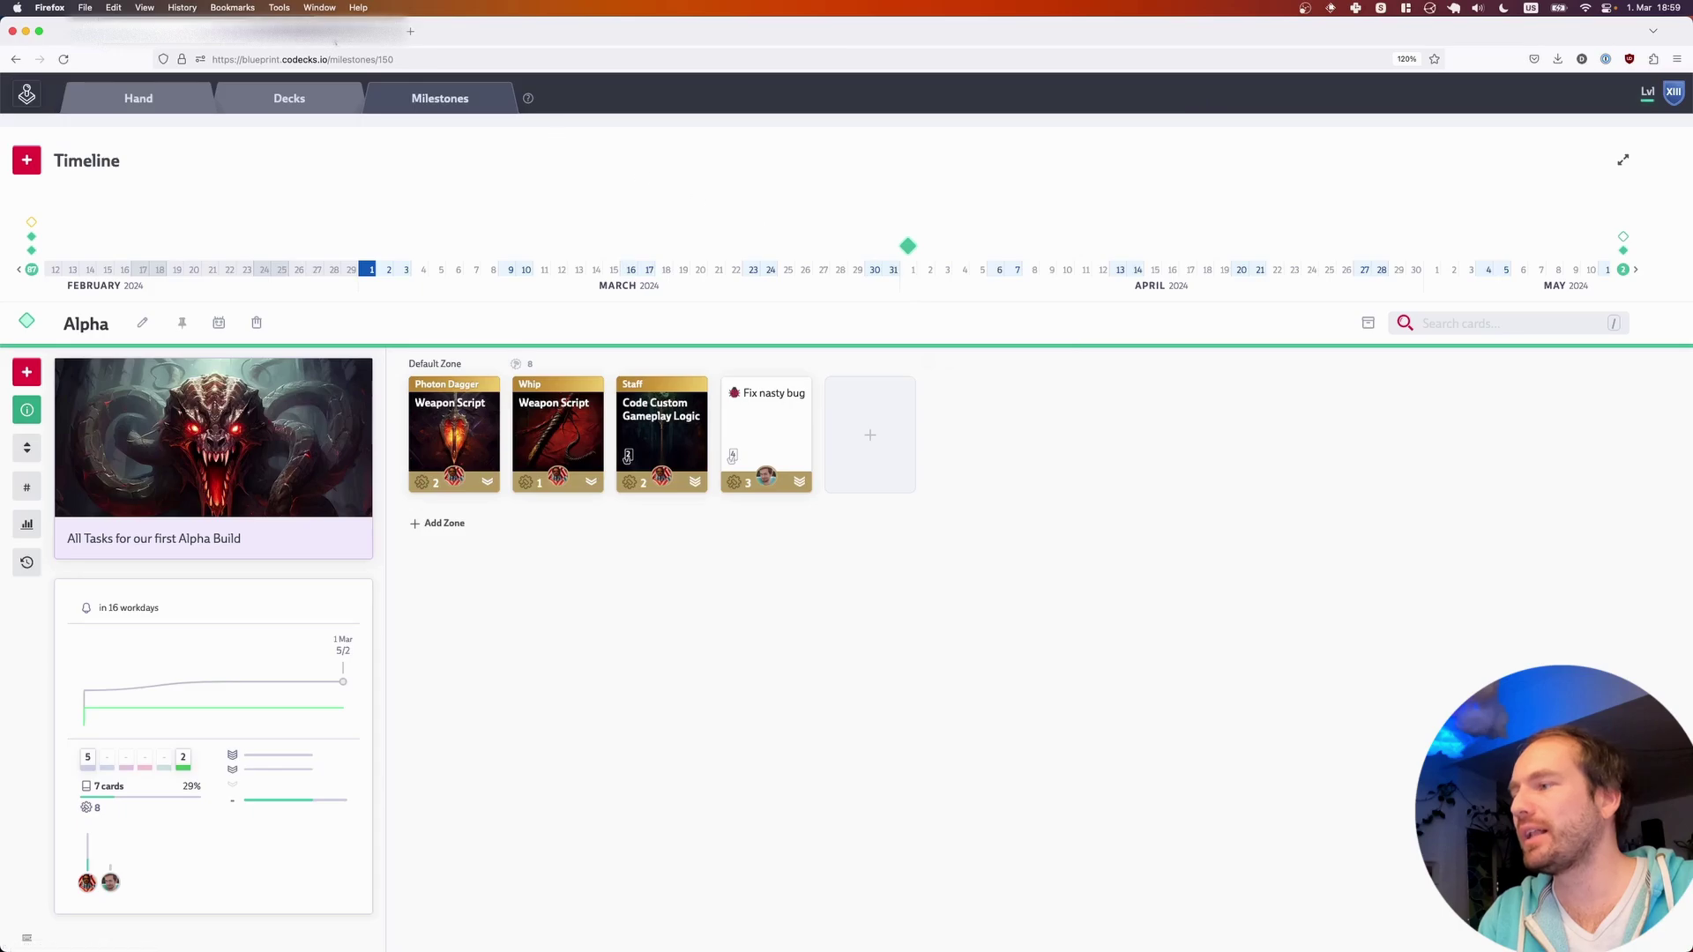
key("ctrl+Tab")
scroll(692, 287, "down", 5)
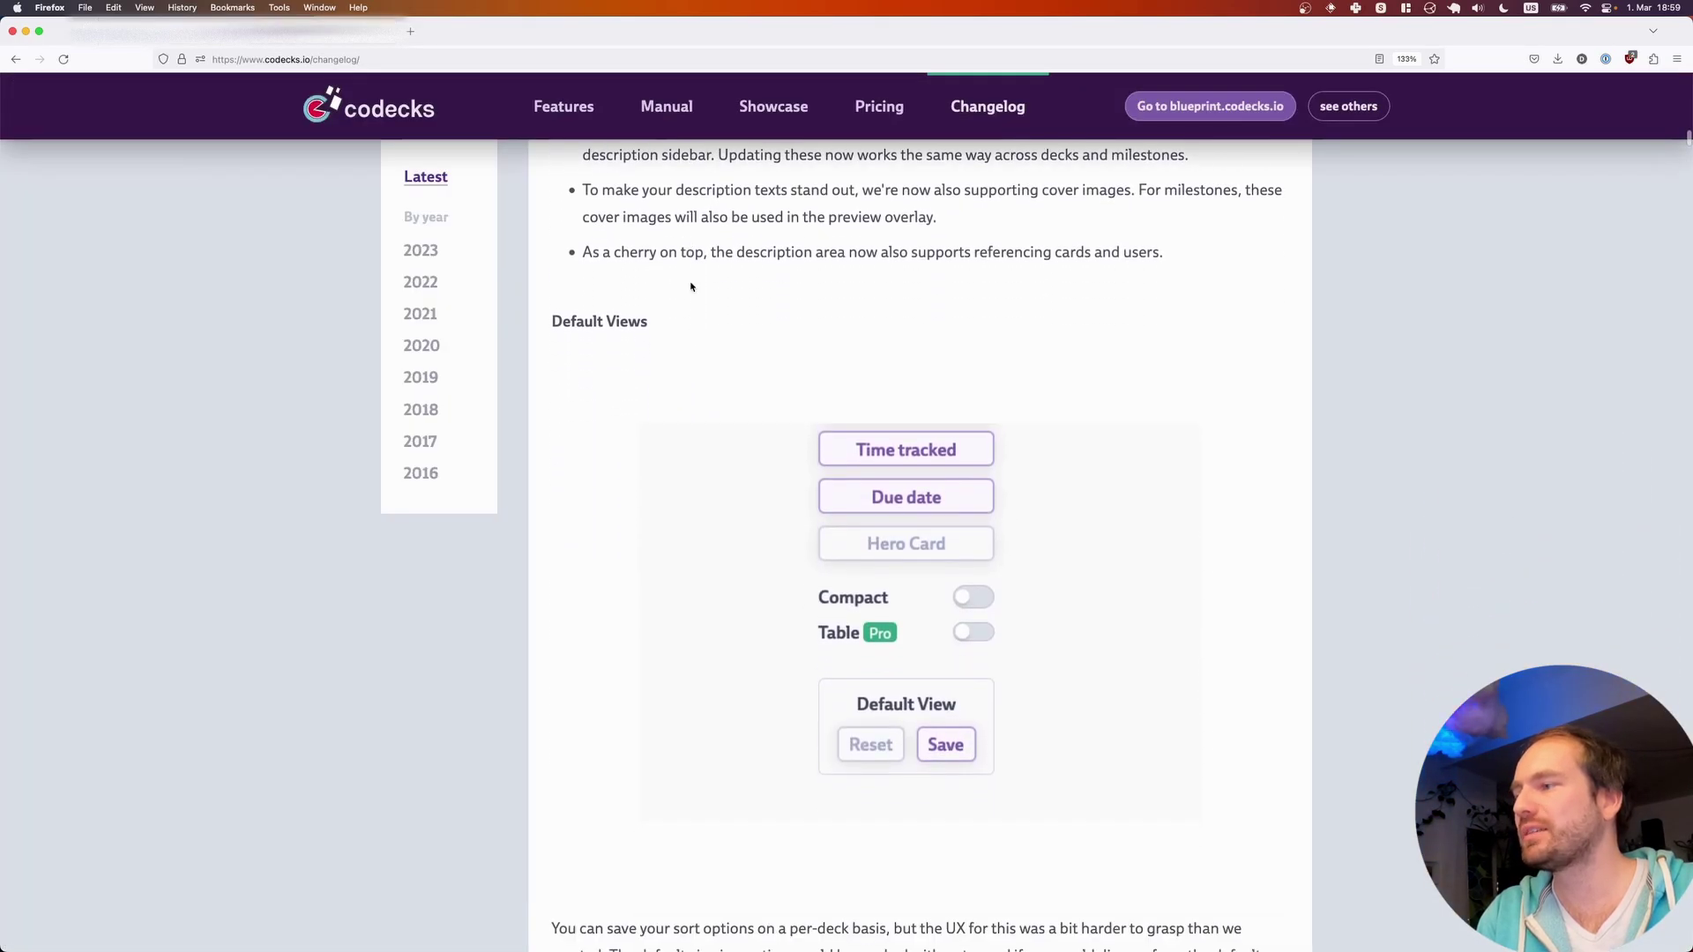
scroll(691, 287, "down", 1)
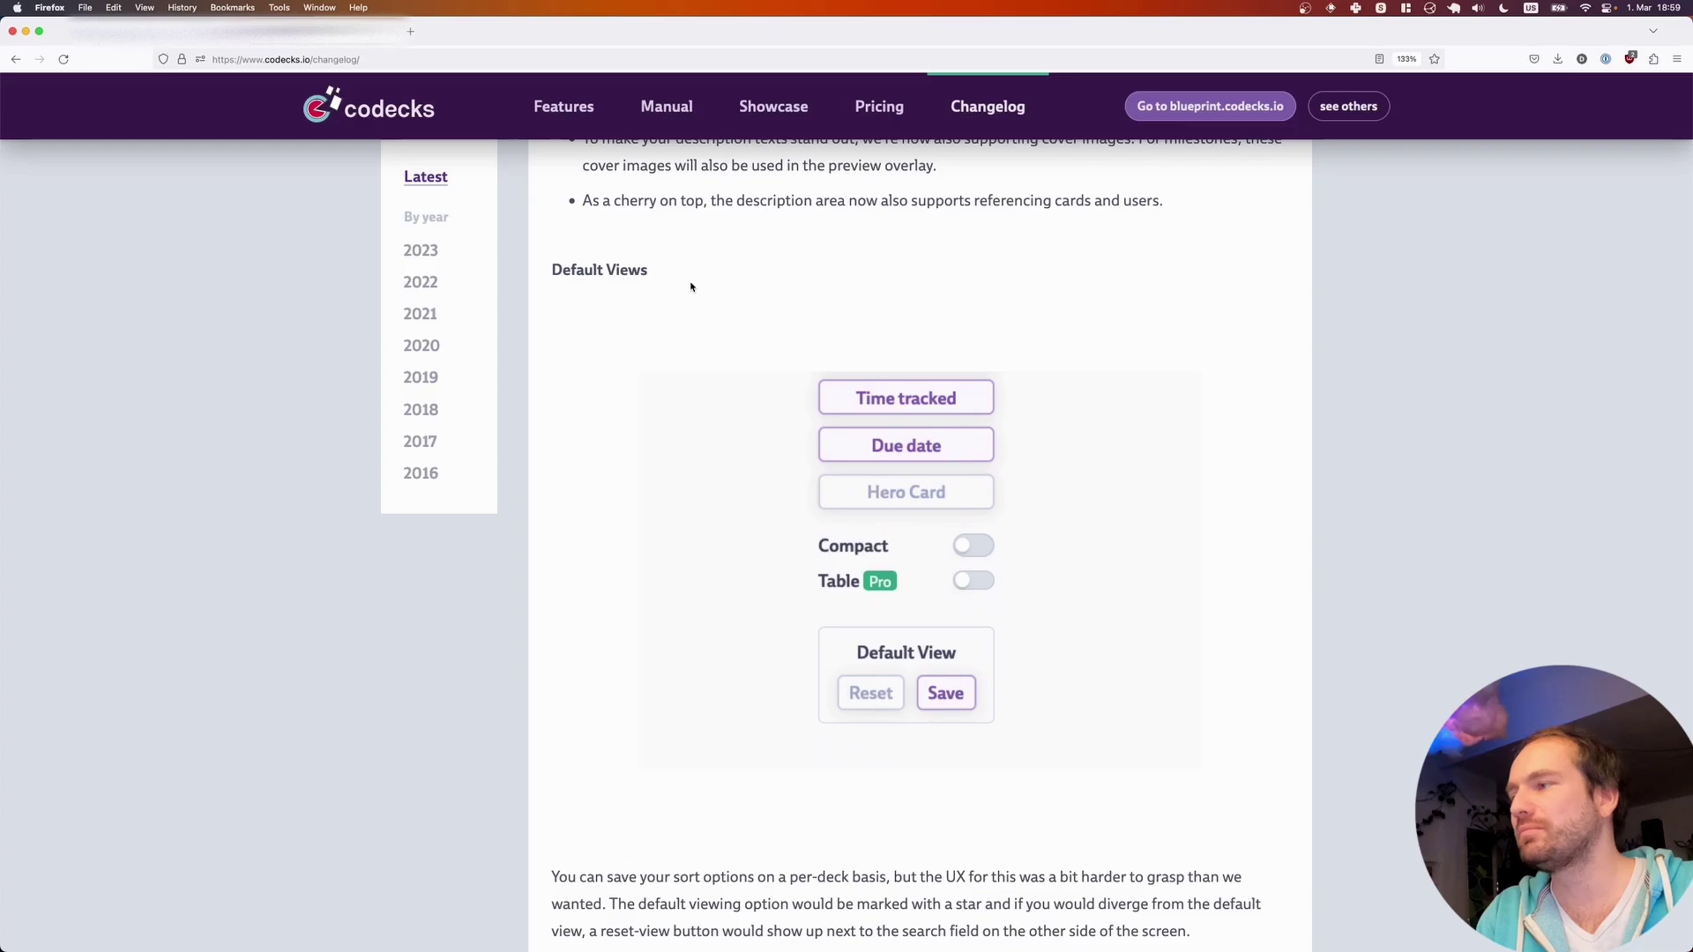
left_click(256, 31)
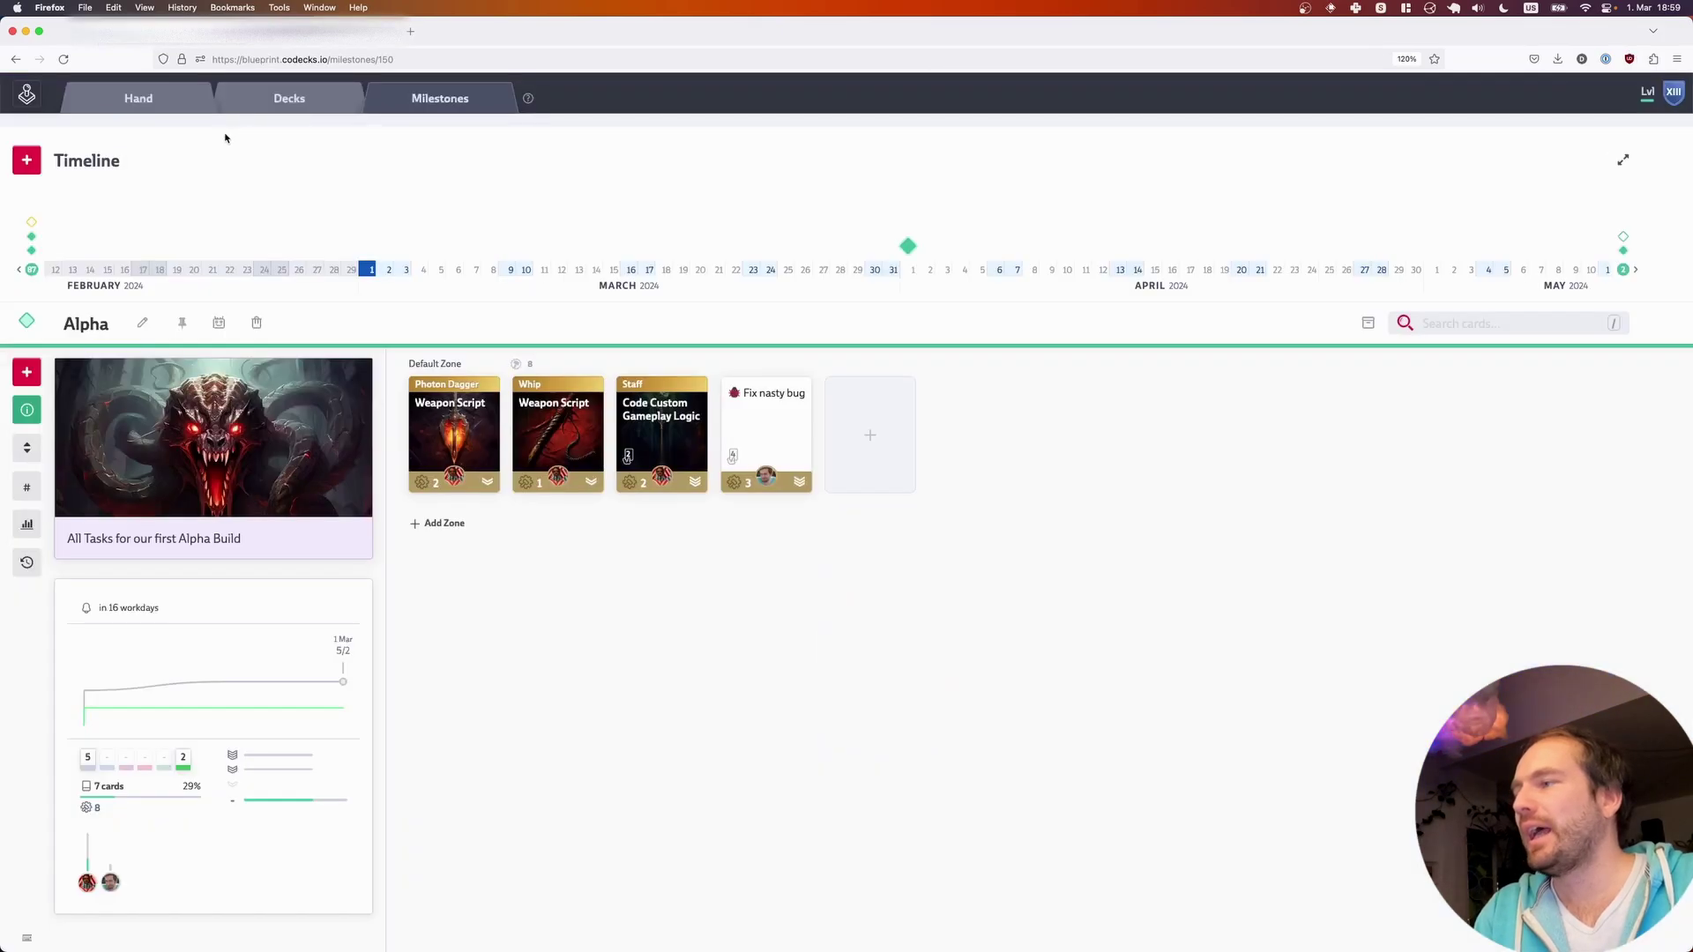
left_click(250, 108)
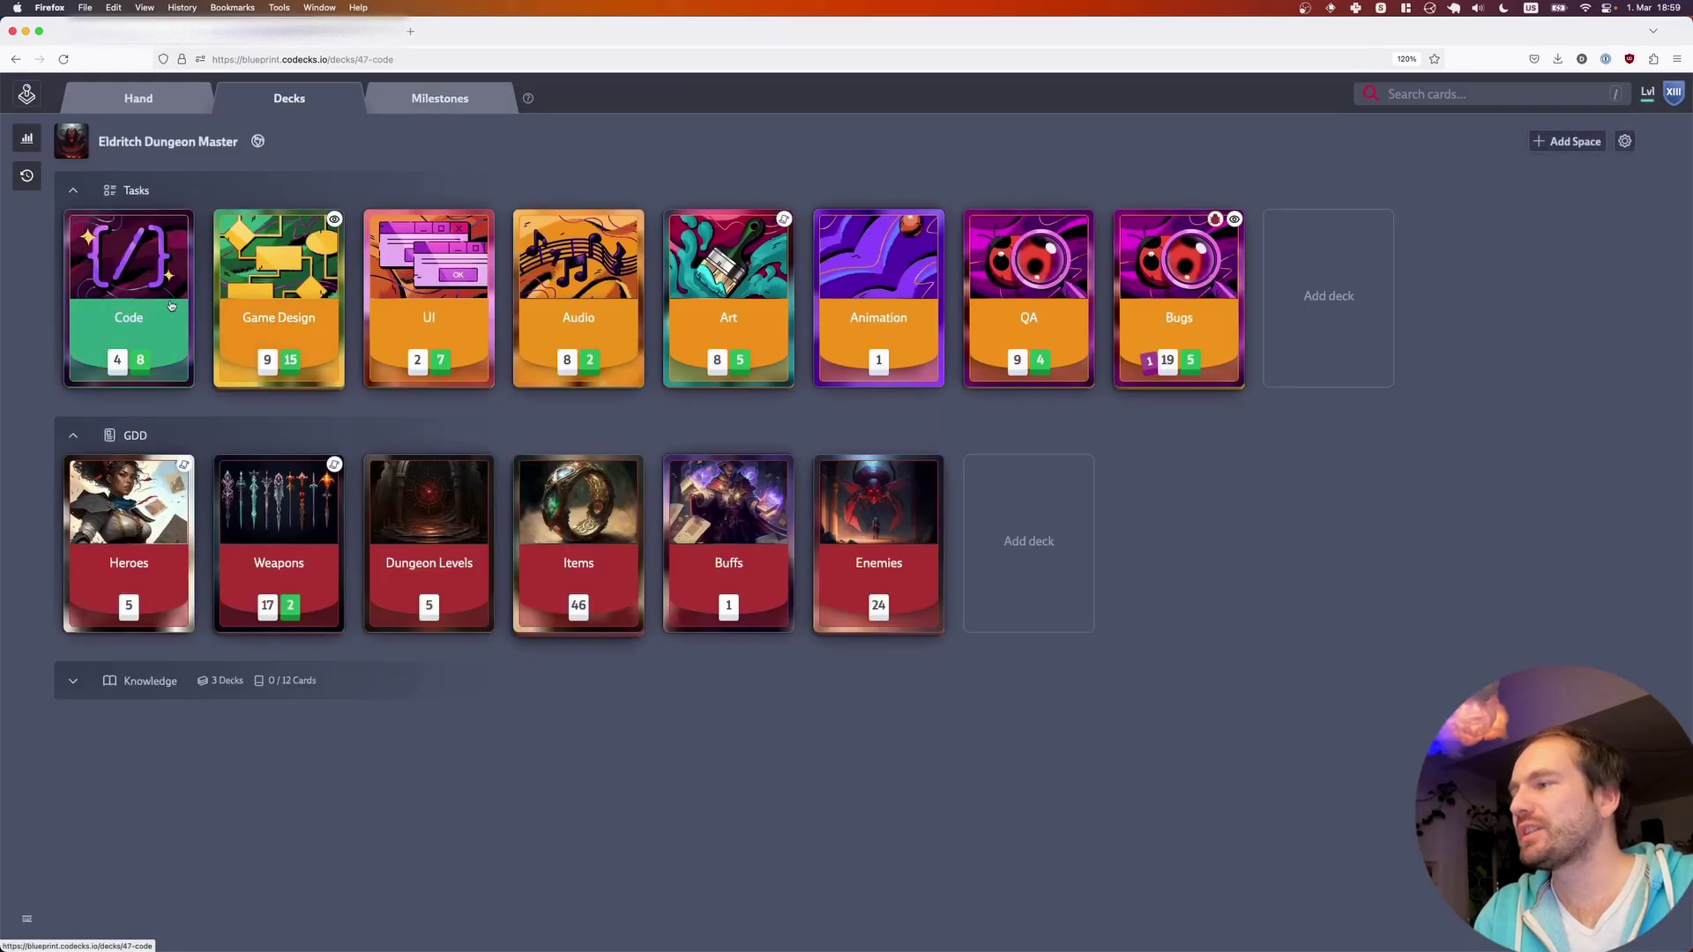
- Open the Code deck and show its card ordering options
left_click(130, 353)
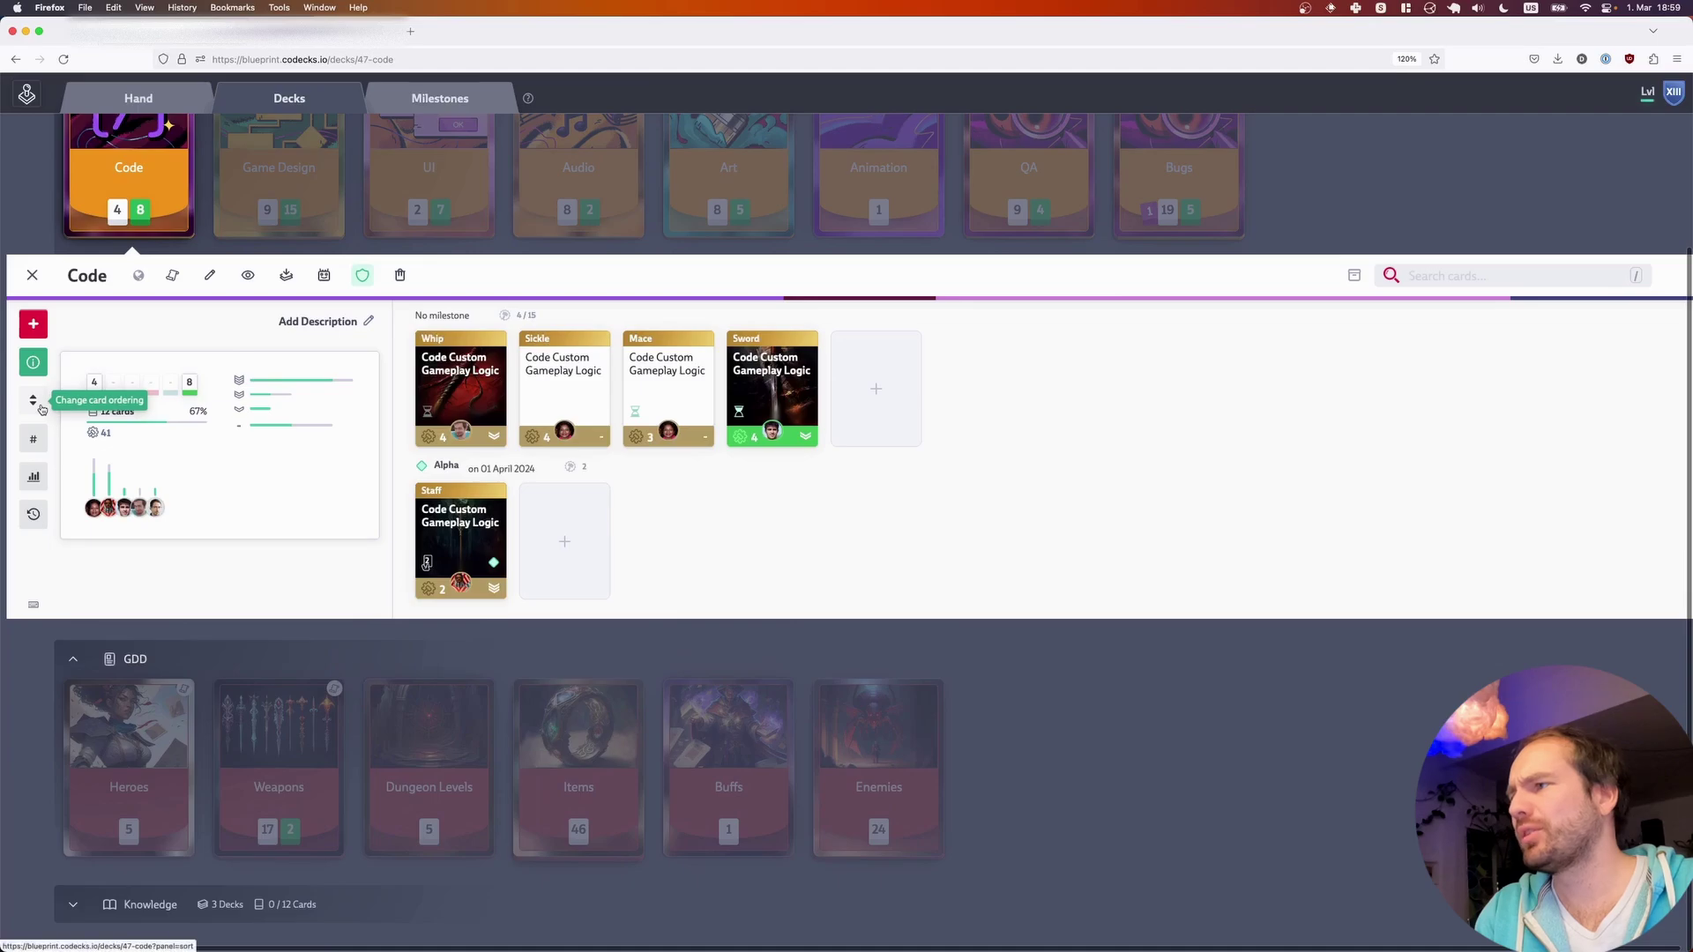
left_click(33, 399)
scroll(179, 439, "down", 1)
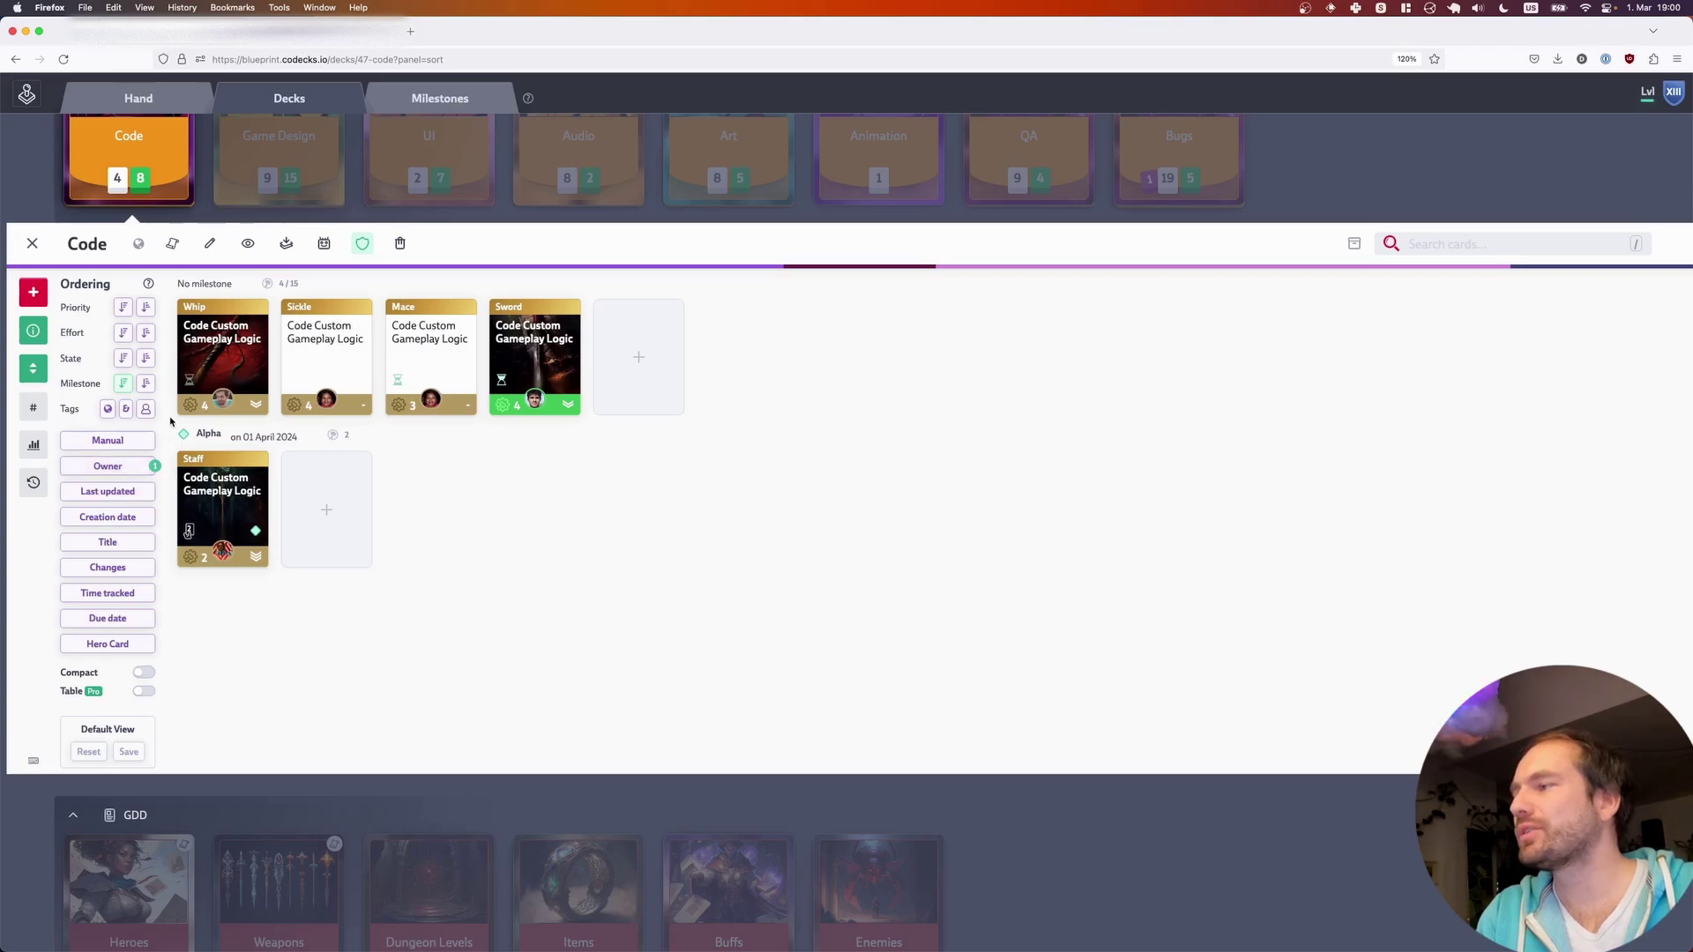
- After trying Effort, Owner and Last updated, save Priority grouping as the Code deck's default view
left_click(123, 334)
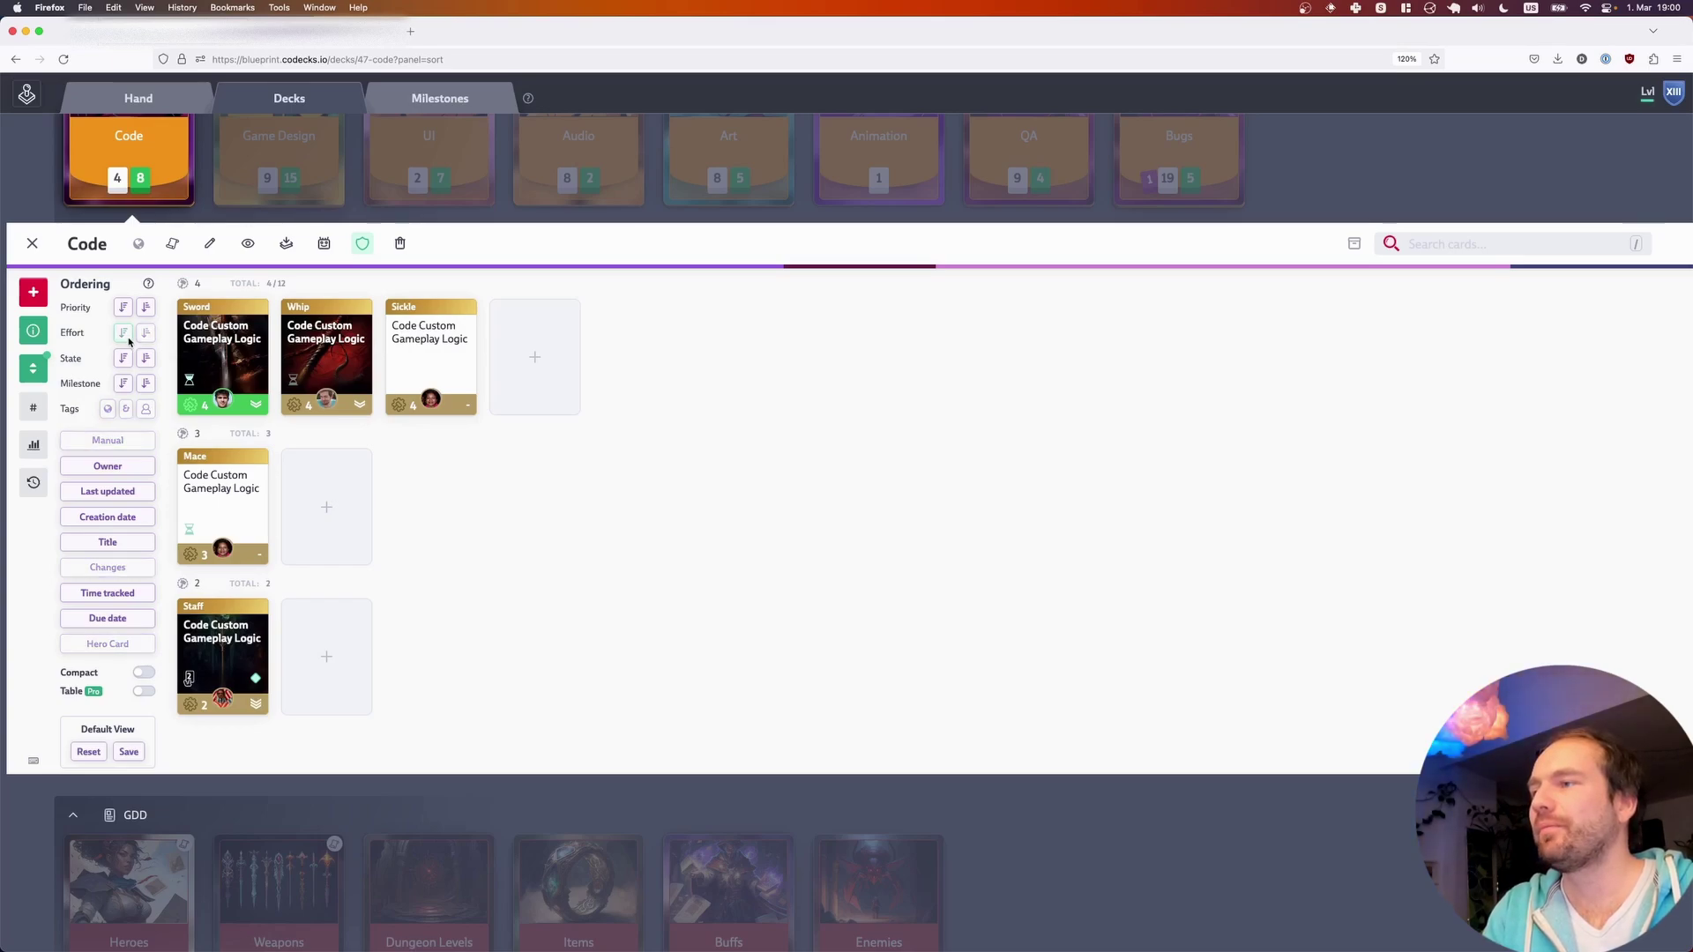
left_click(141, 466)
left_click(132, 492)
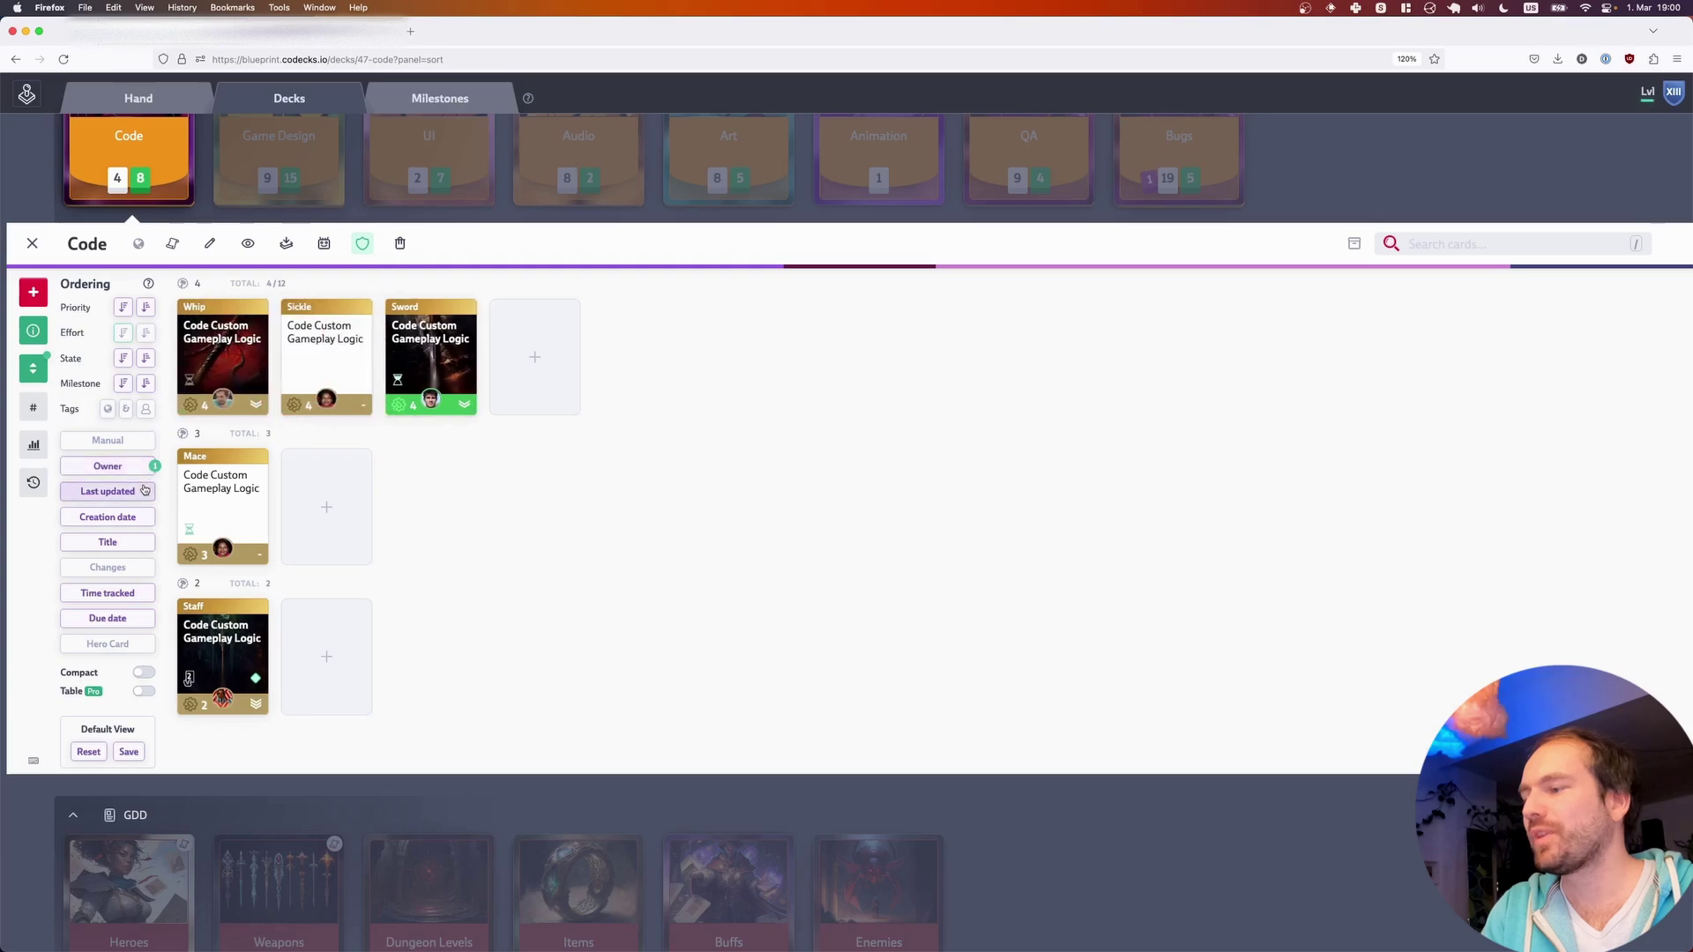
left_click(133, 498)
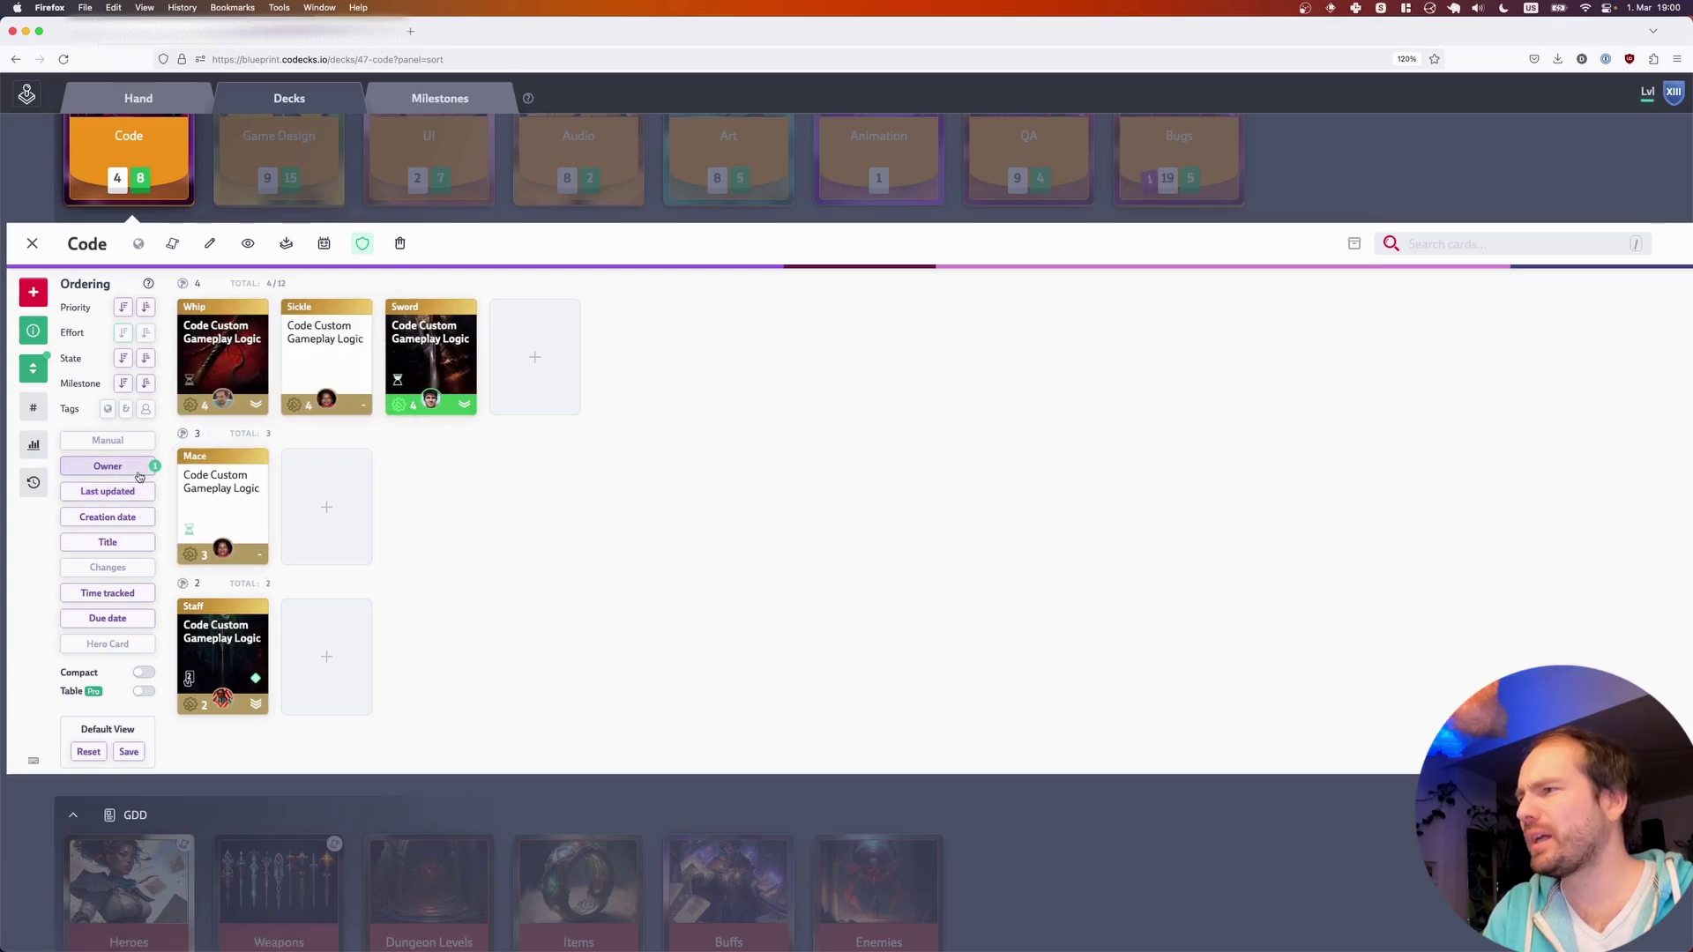
left_click(131, 470)
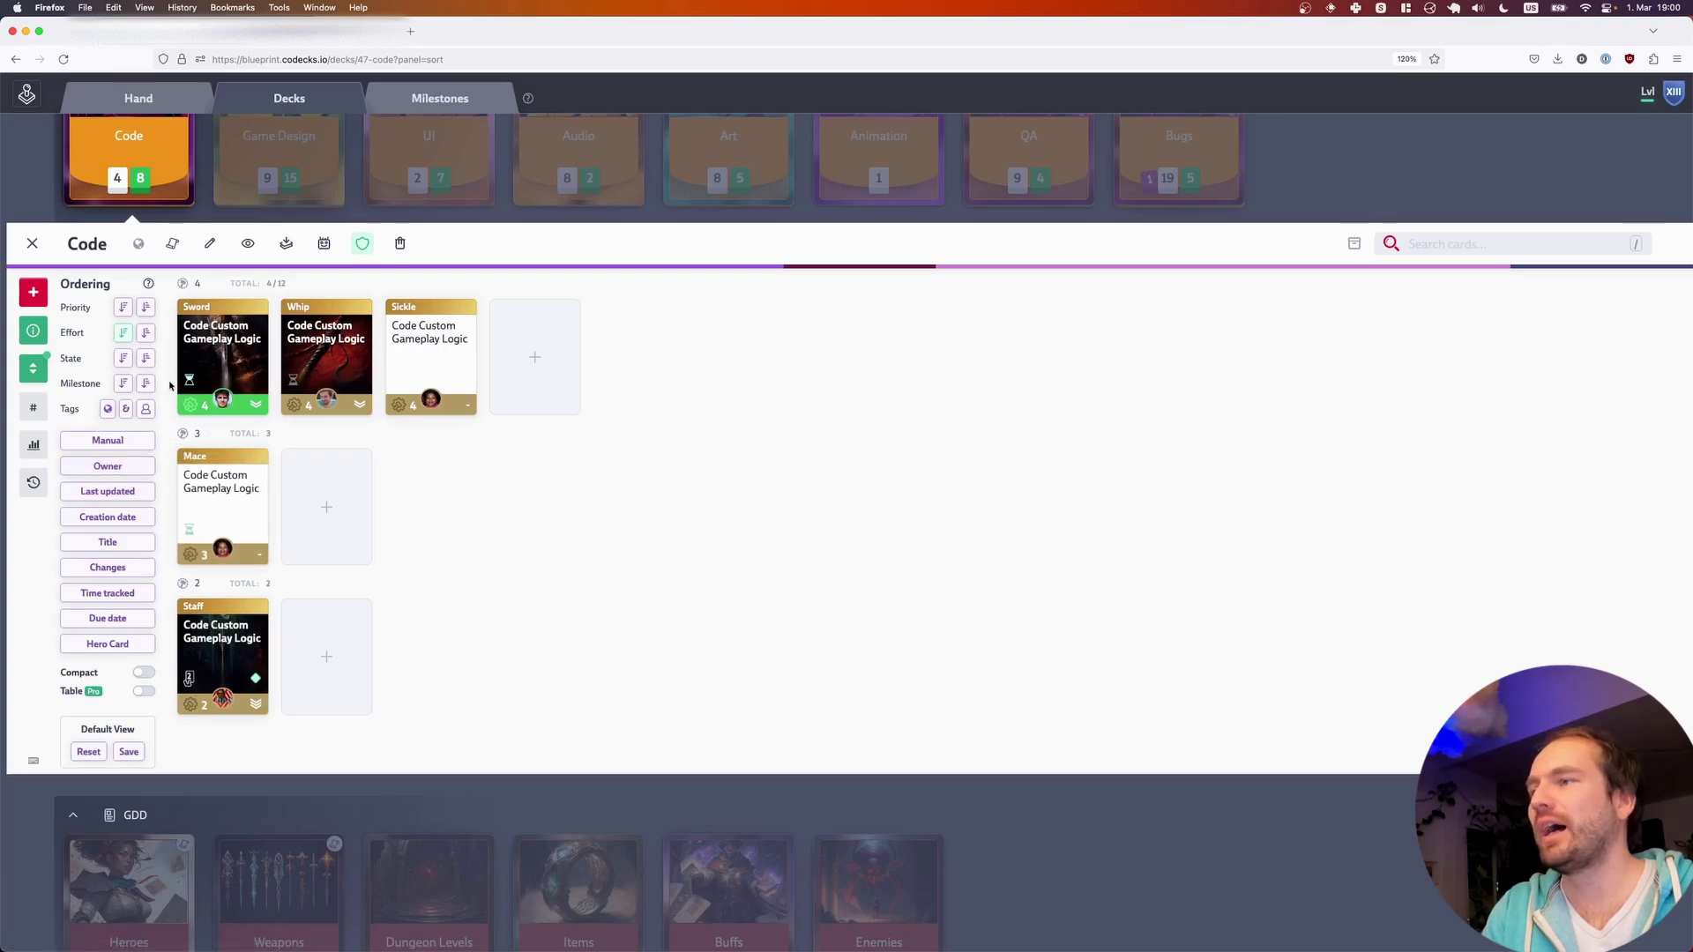
left_click(123, 307)
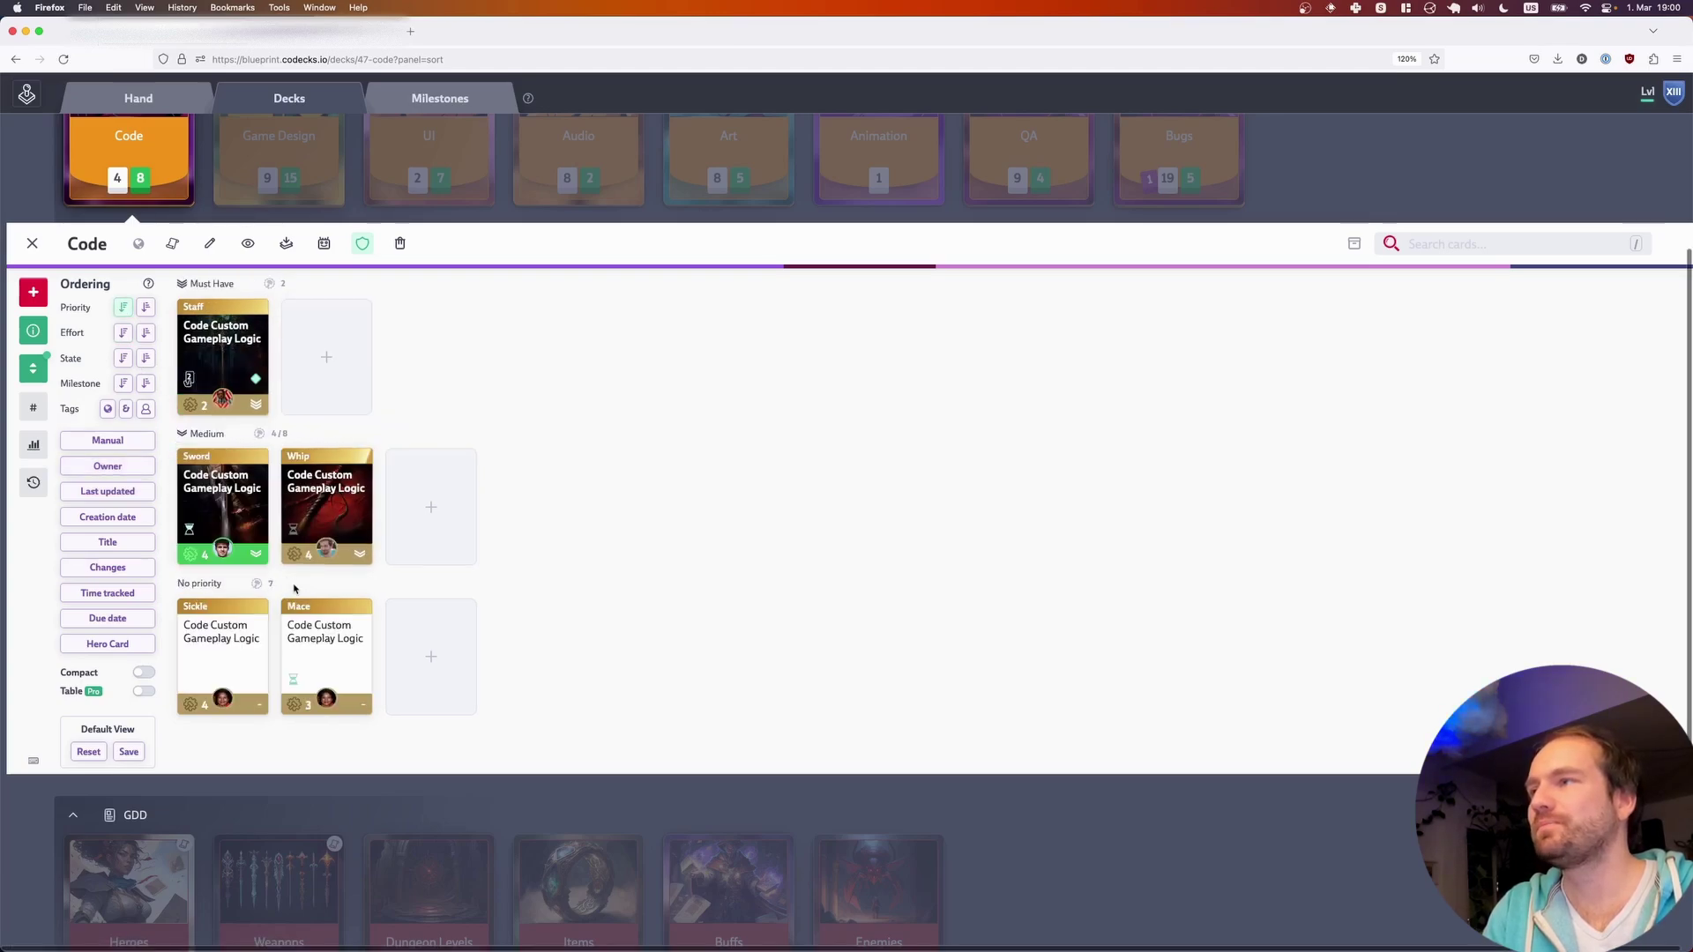
left_click(129, 751)
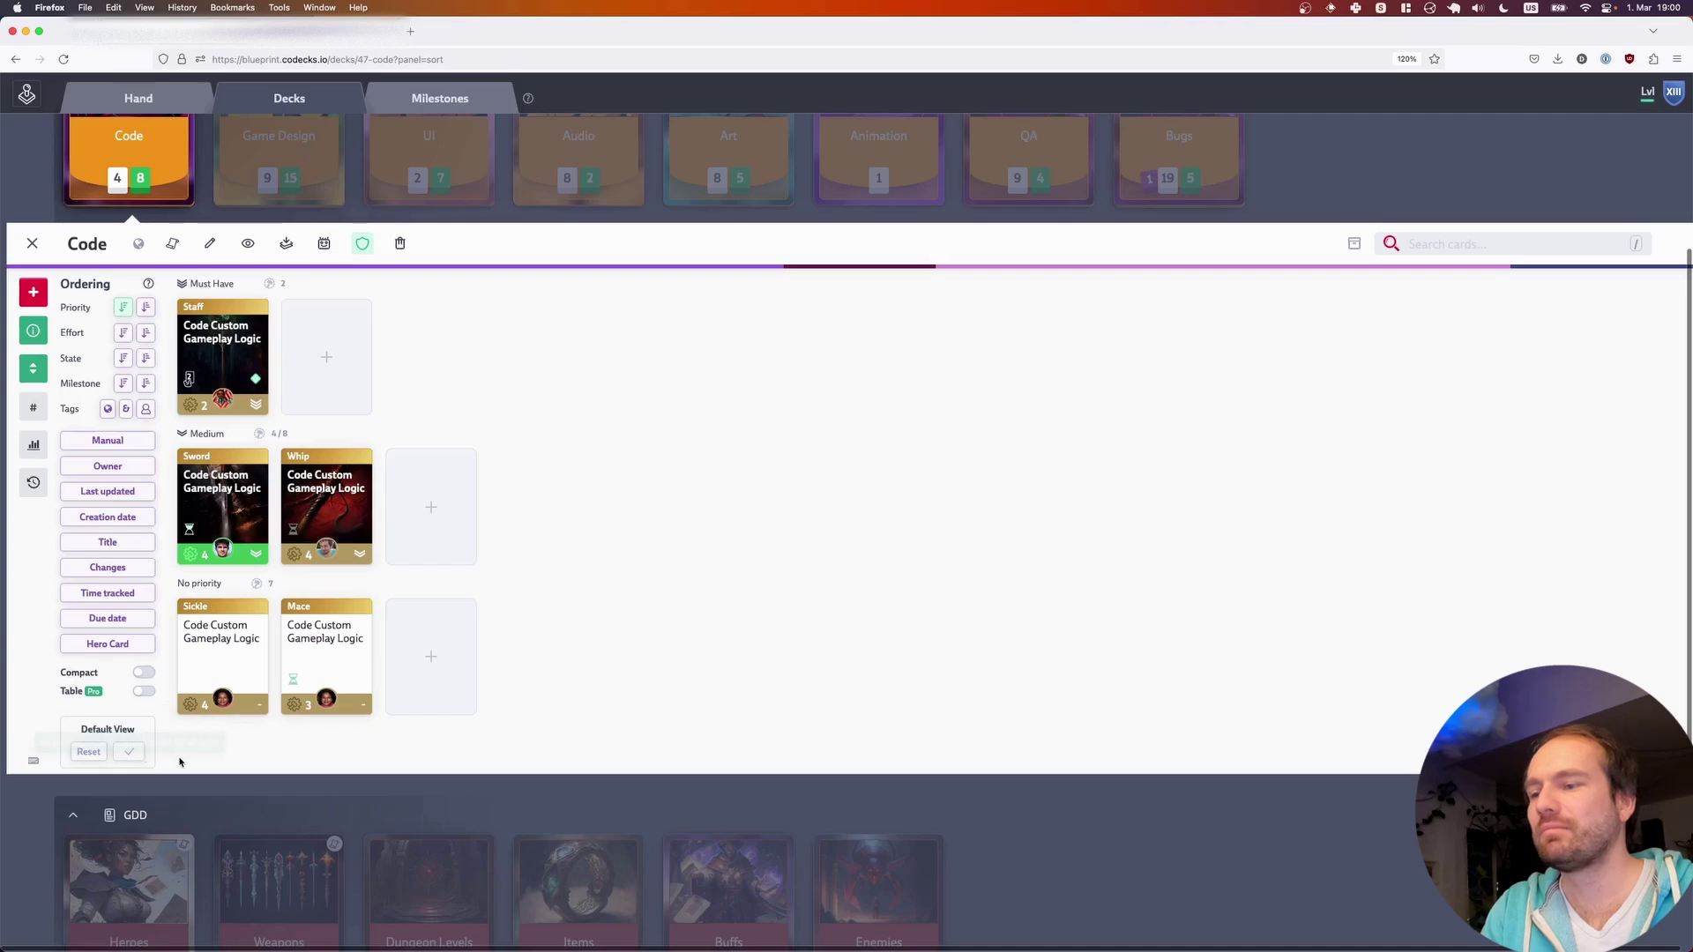